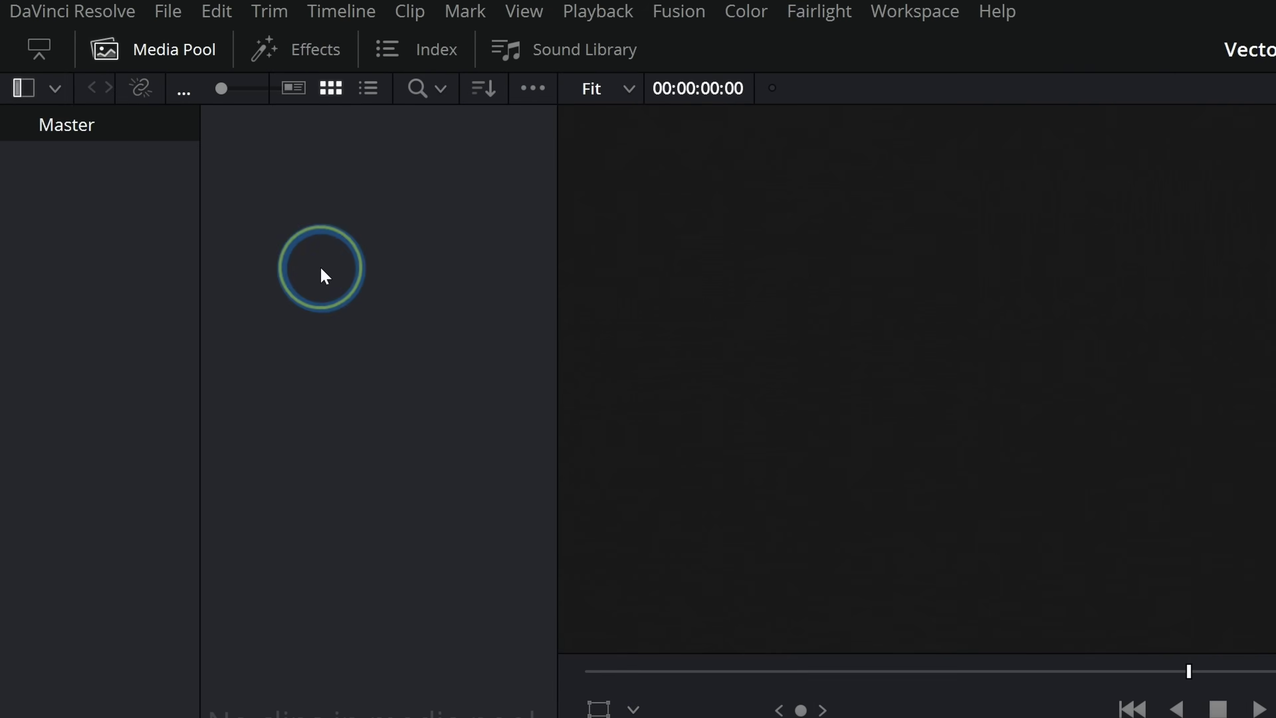
Step: Create a five-second, 24 fps Fusion composition clip in the Master bin and open it on the Fusion page
right_click(161, 135)
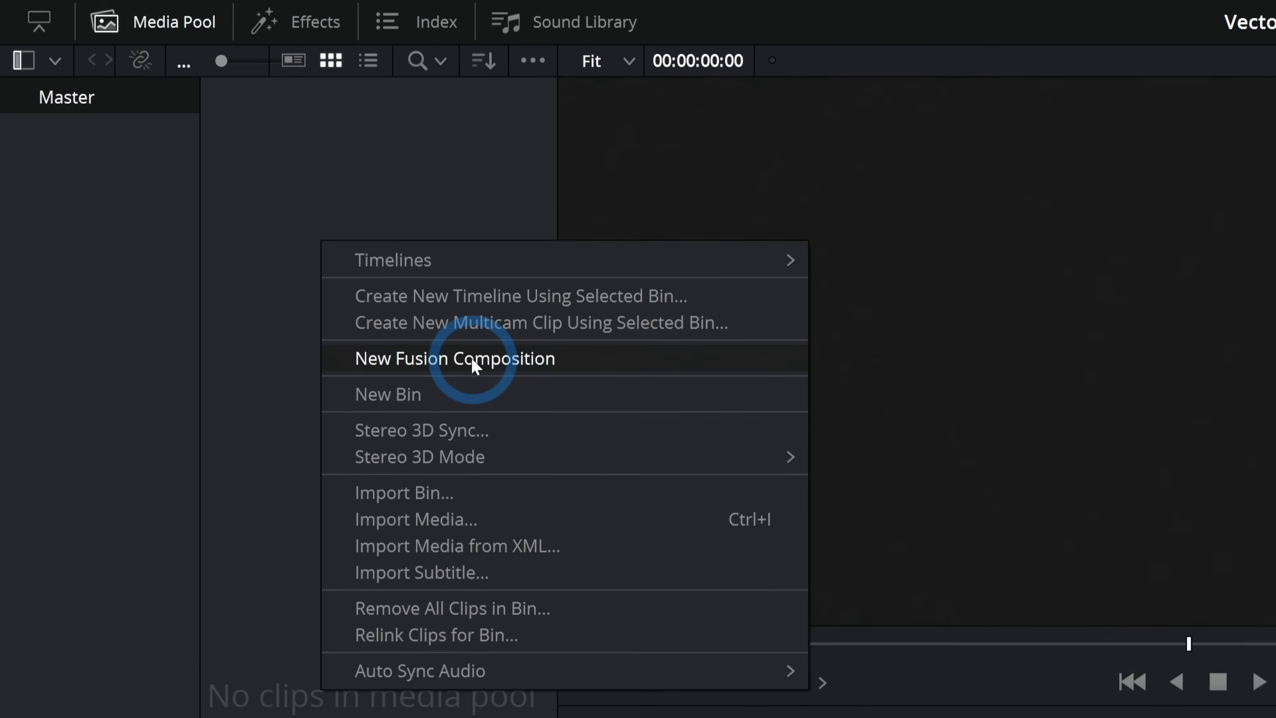
click(557, 388)
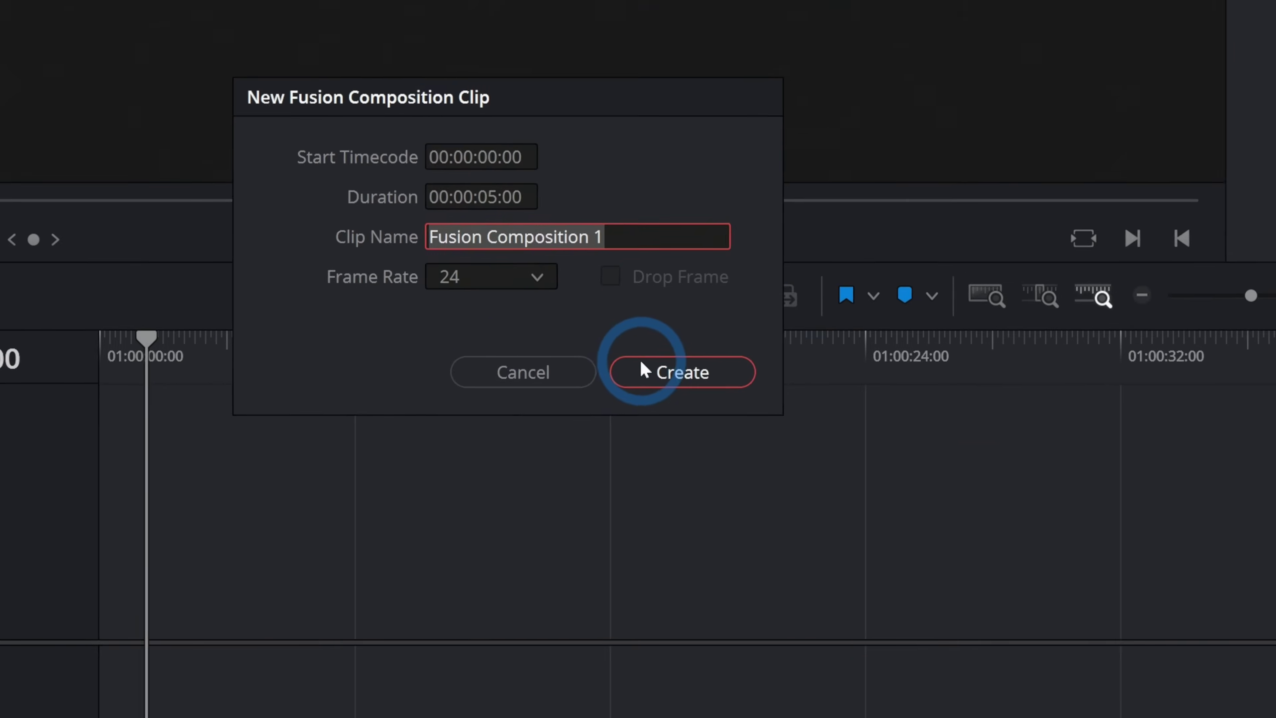
click(796, 427)
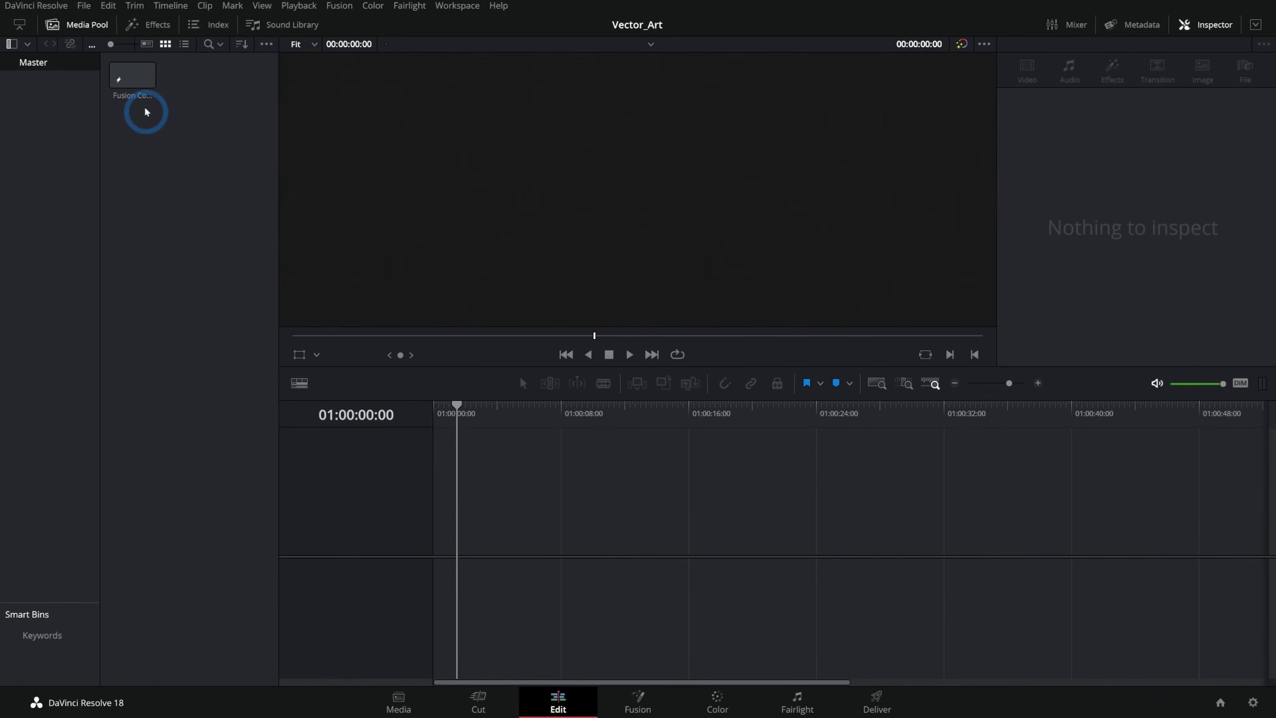
double_click(135, 80)
key(shift+5)
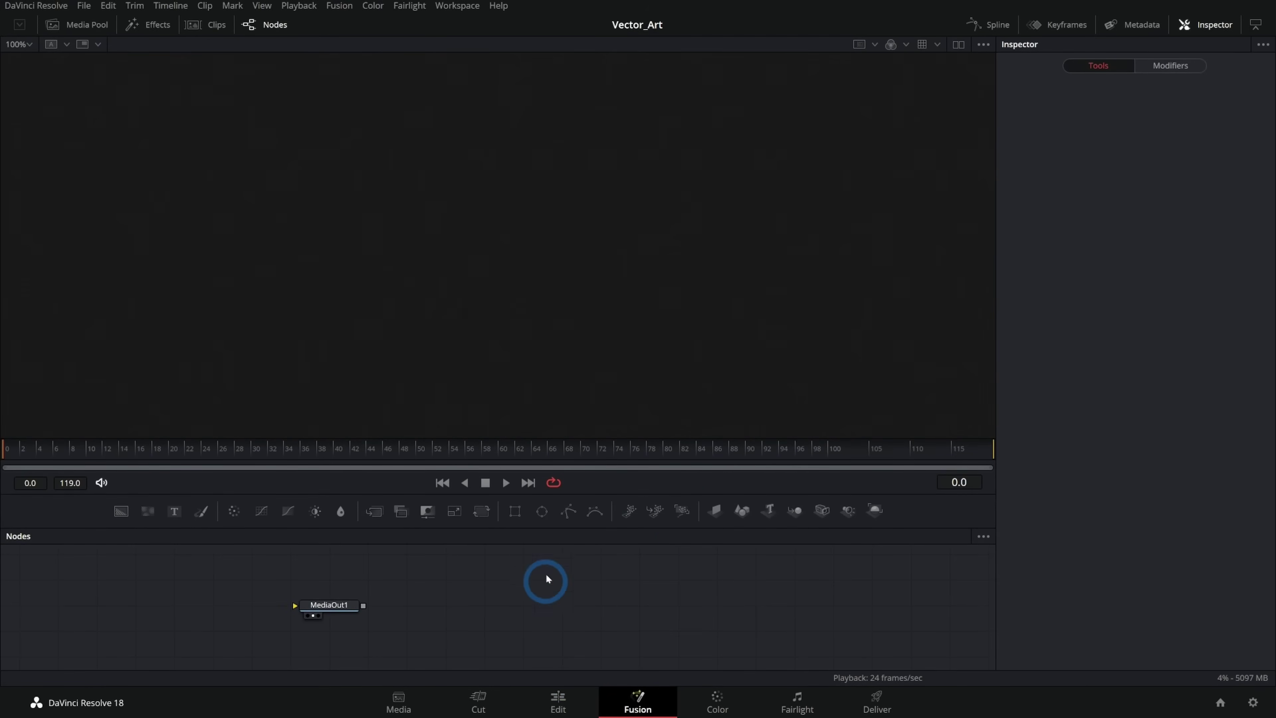
Step: Add a Background node ahead of MediaOut1 and connect its output to MediaOut1
drag(535, 581, 755, 580)
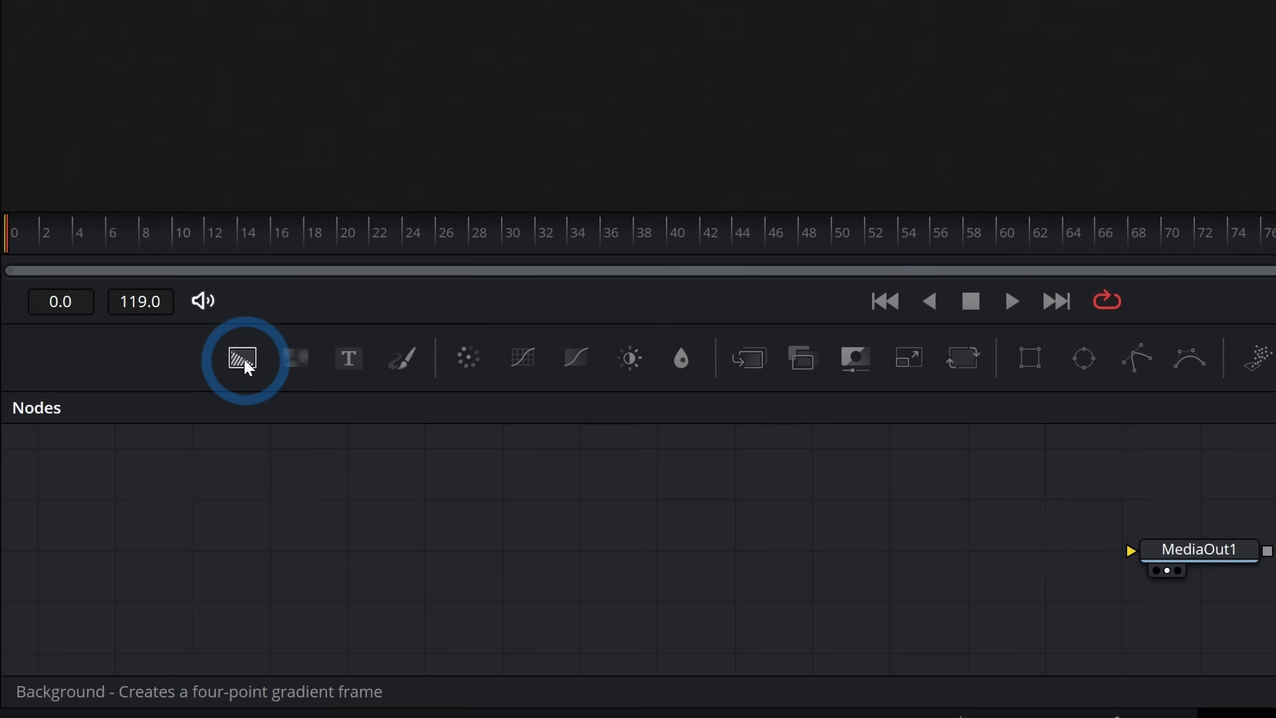
drag(244, 358, 974, 565)
drag(722, 519, 908, 504)
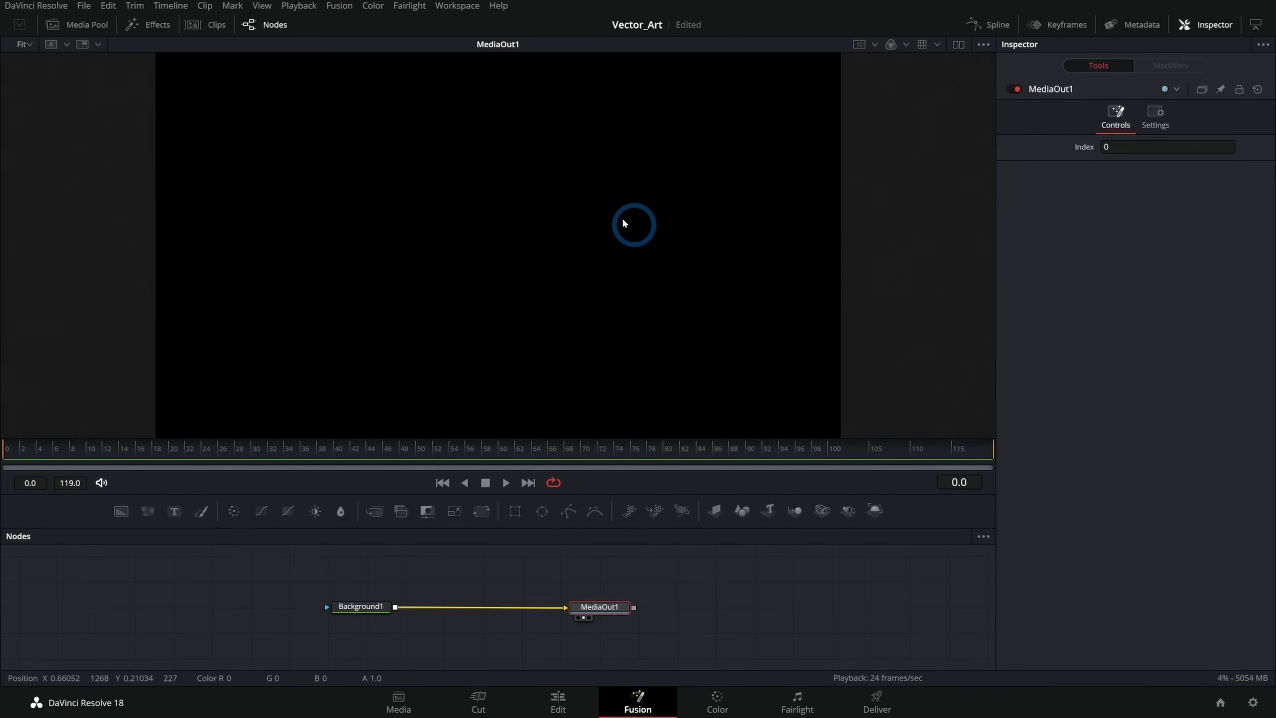
drag(652, 568, 654, 590)
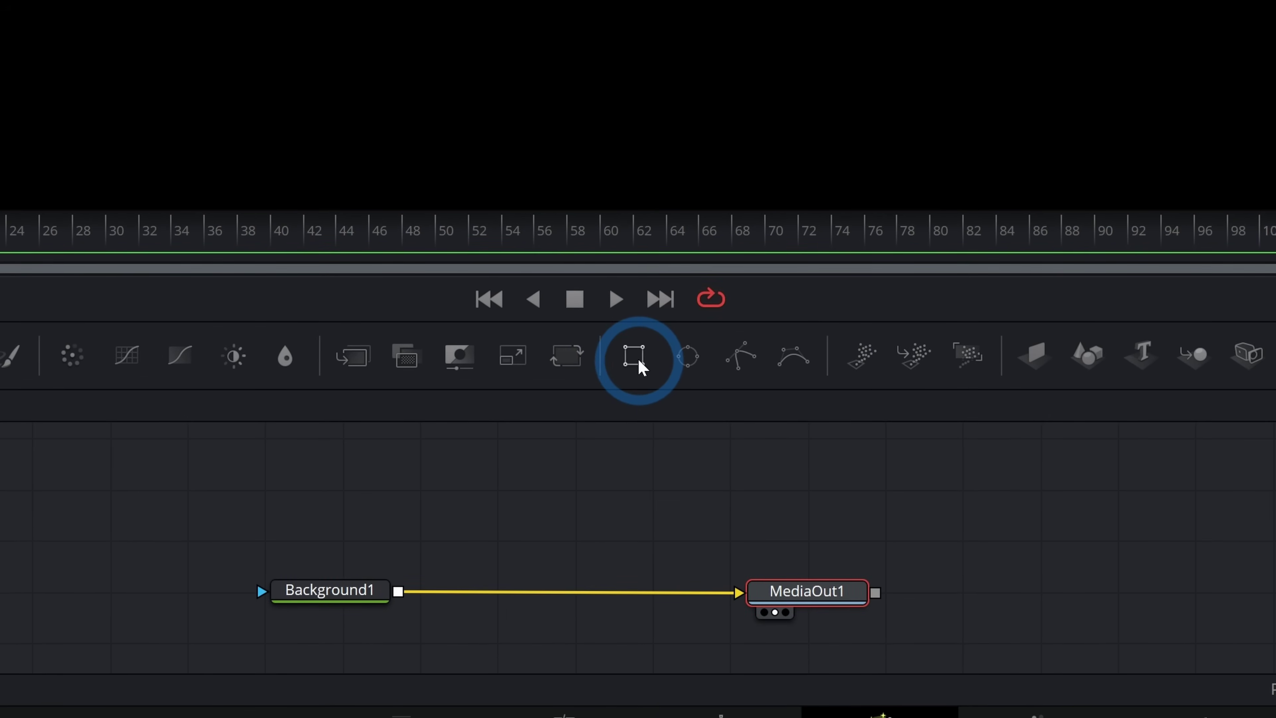
Step: Add an unconnected Rectangle mask sized about 0.55 by 0.51 and round its corners with a radius of about 0.323
drag(640, 367, 469, 478)
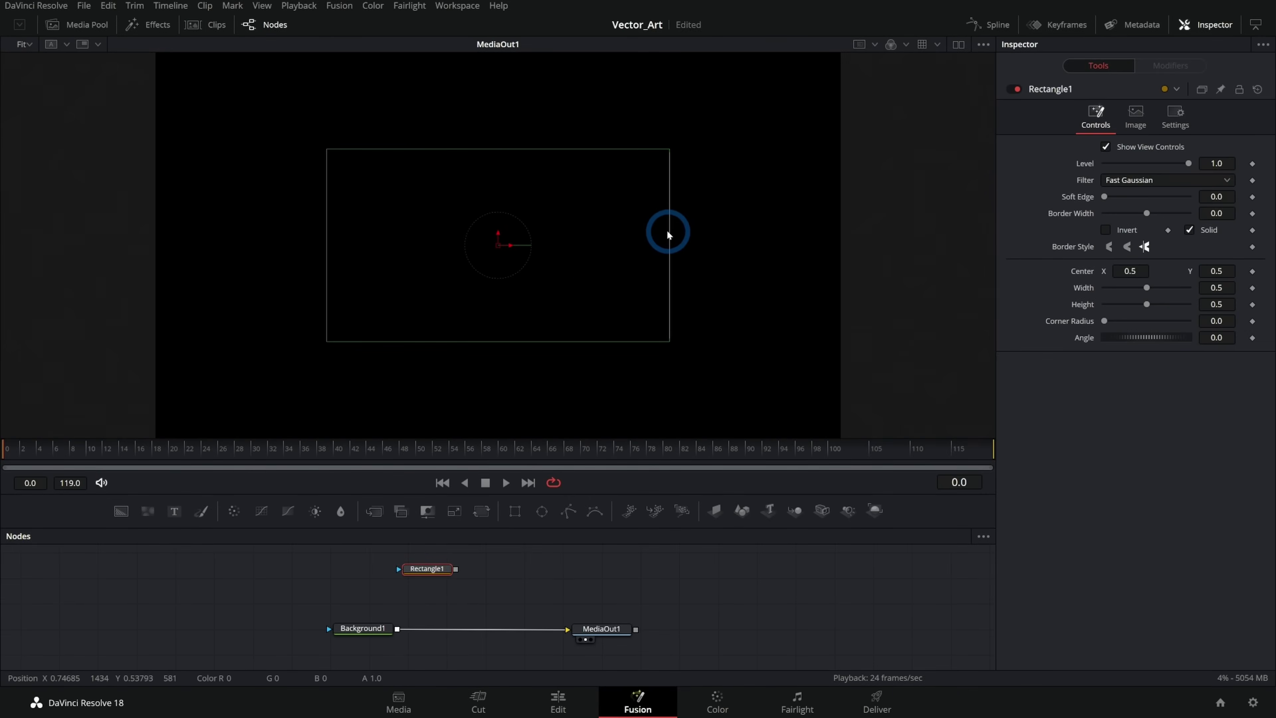
mouse_move(668, 234)
mouse_down()
mouse_move(556, 245)
mouse_move(686, 242)
mouse_up()
mouse_move(593, 342)
mouse_down()
mouse_move(564, 277)
mouse_move(575, 346)
mouse_up()
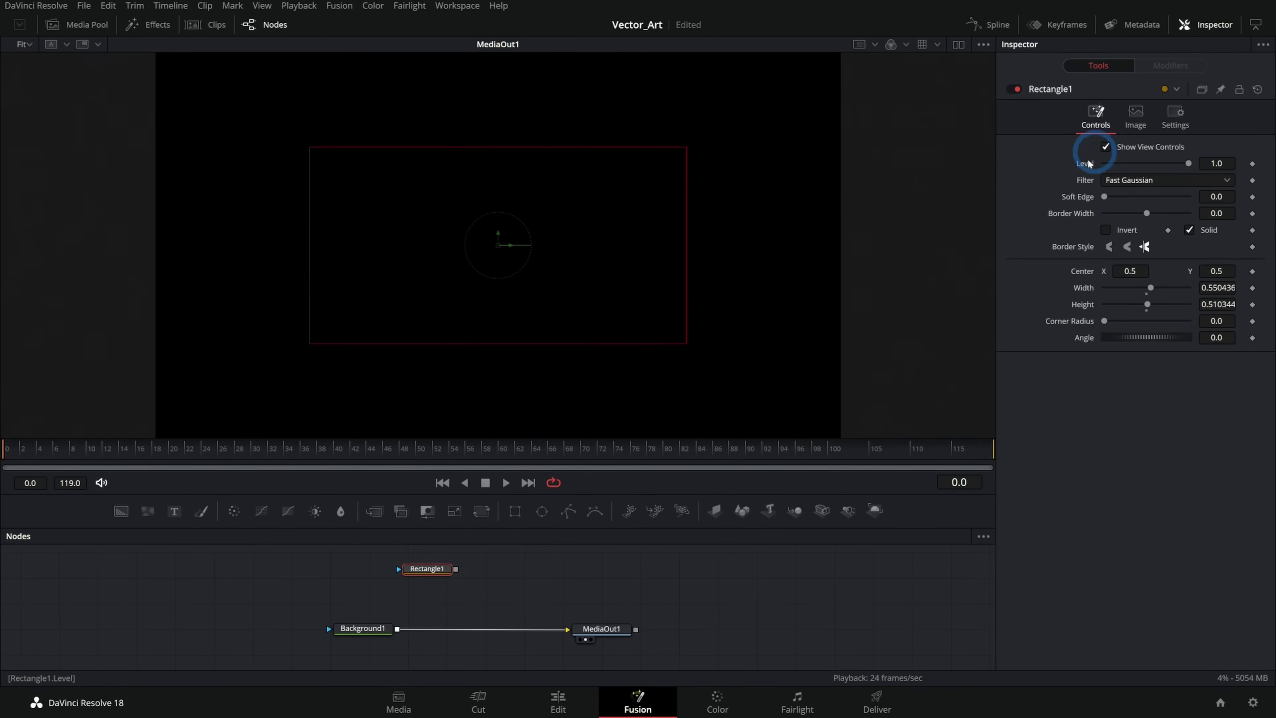
drag(1104, 321, 1127, 321)
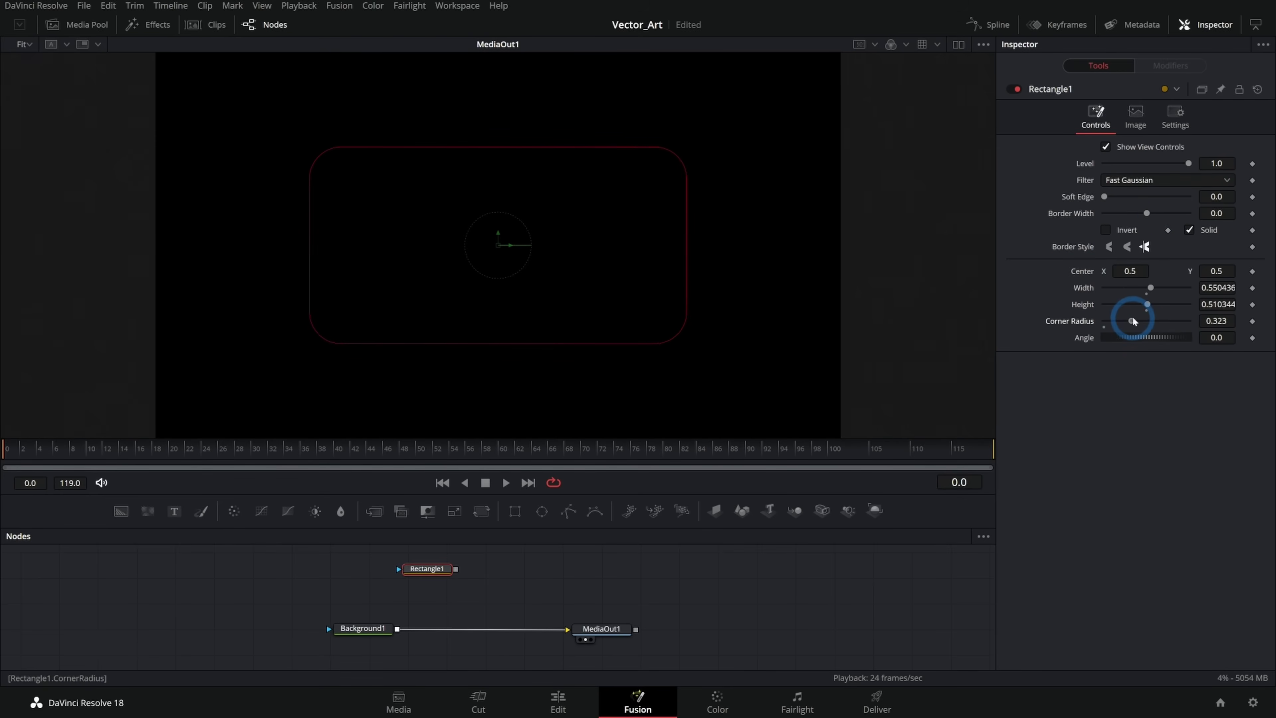
Step: Shift the rectangle mask's center X to about 0.519 and show the mask in the viewer
mouse_move(1141, 292)
mouse_down()
mouse_move(1153, 292)
mouse_move(1147, 305)
mouse_up()
drag(1132, 272, 1141, 275)
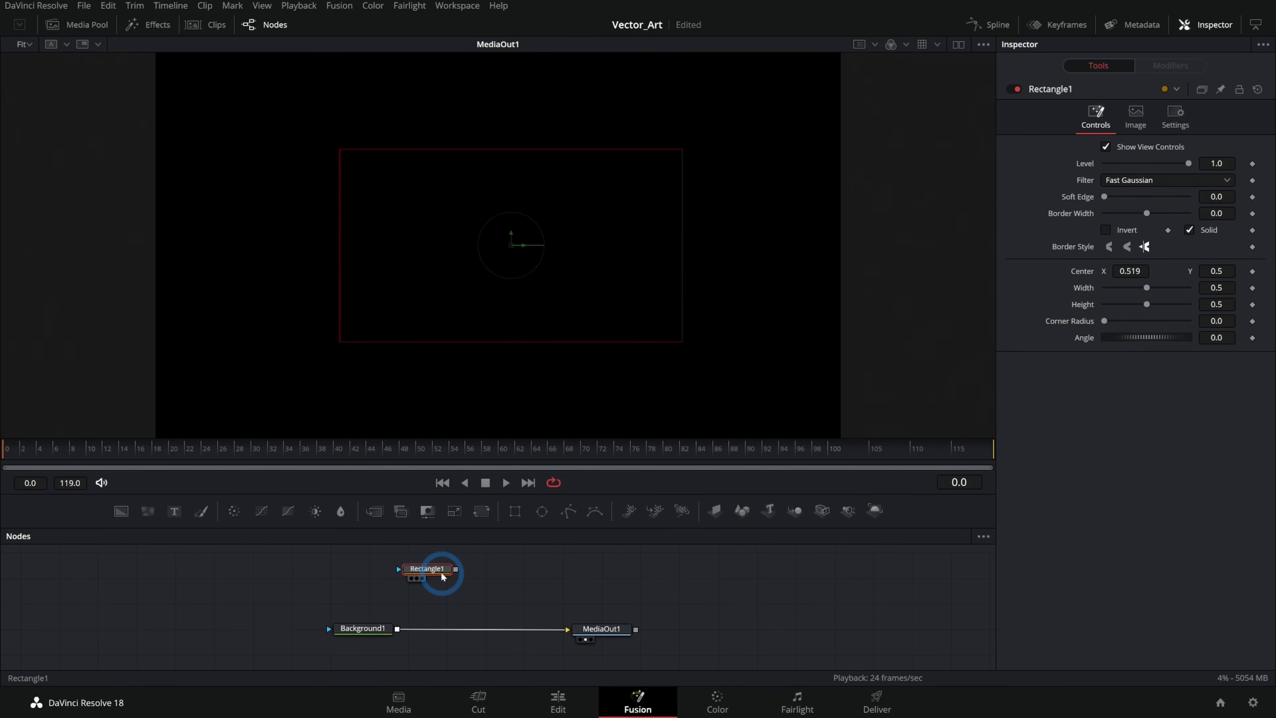
key(1)
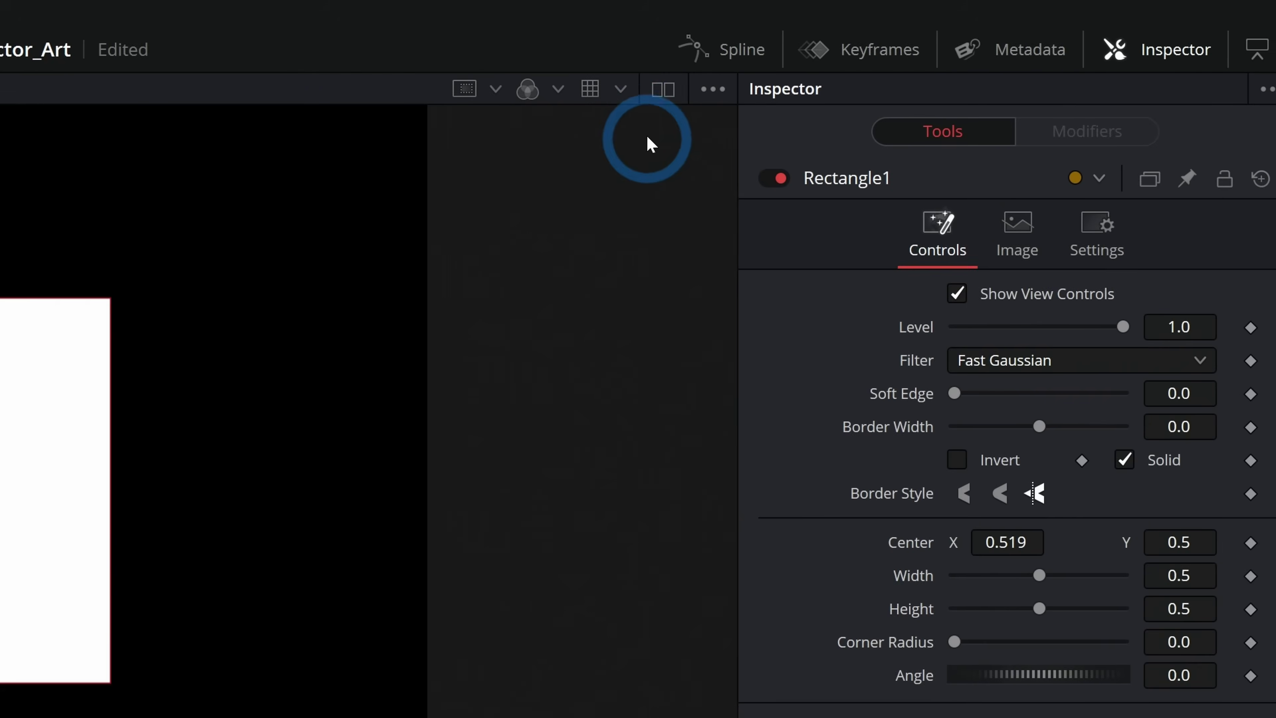
click(958, 44)
click(937, 48)
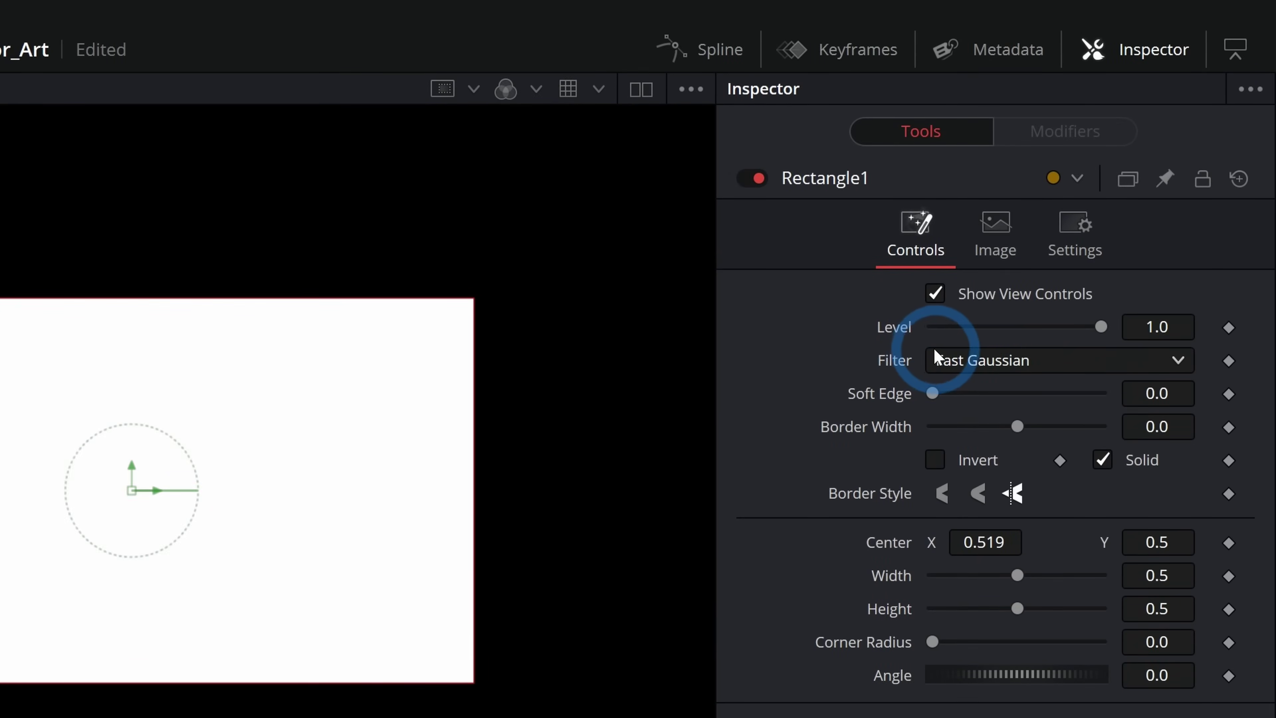
Step: Make the rectangle mask an unfilled outline with a border width of about 0.022 and try a length of about 0.425
drag(933, 393, 930, 360)
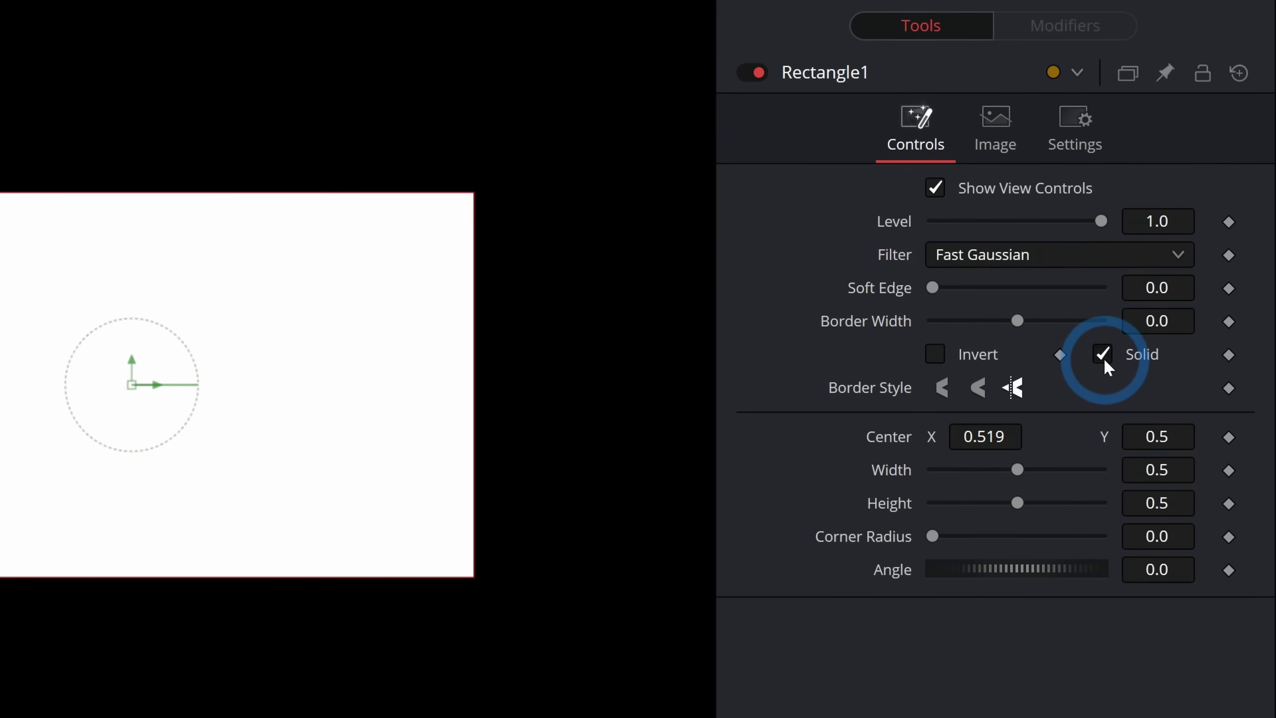
click(1103, 354)
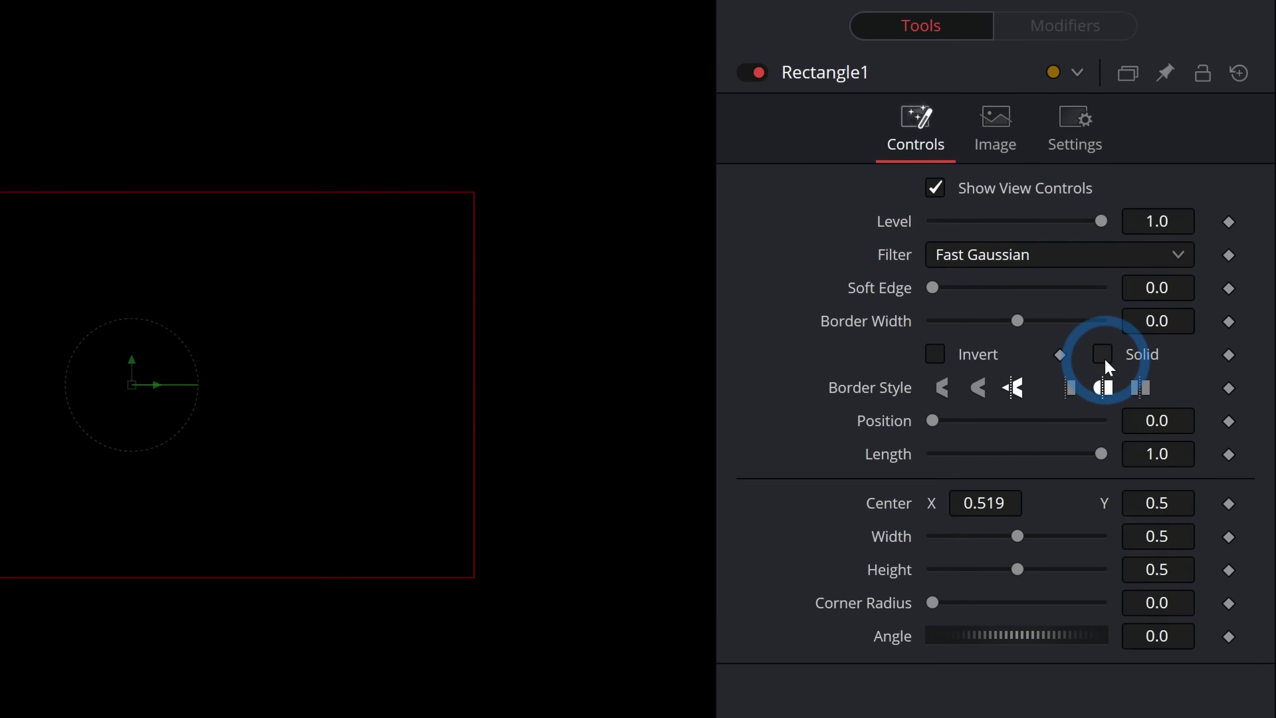
drag(1017, 321, 1028, 359)
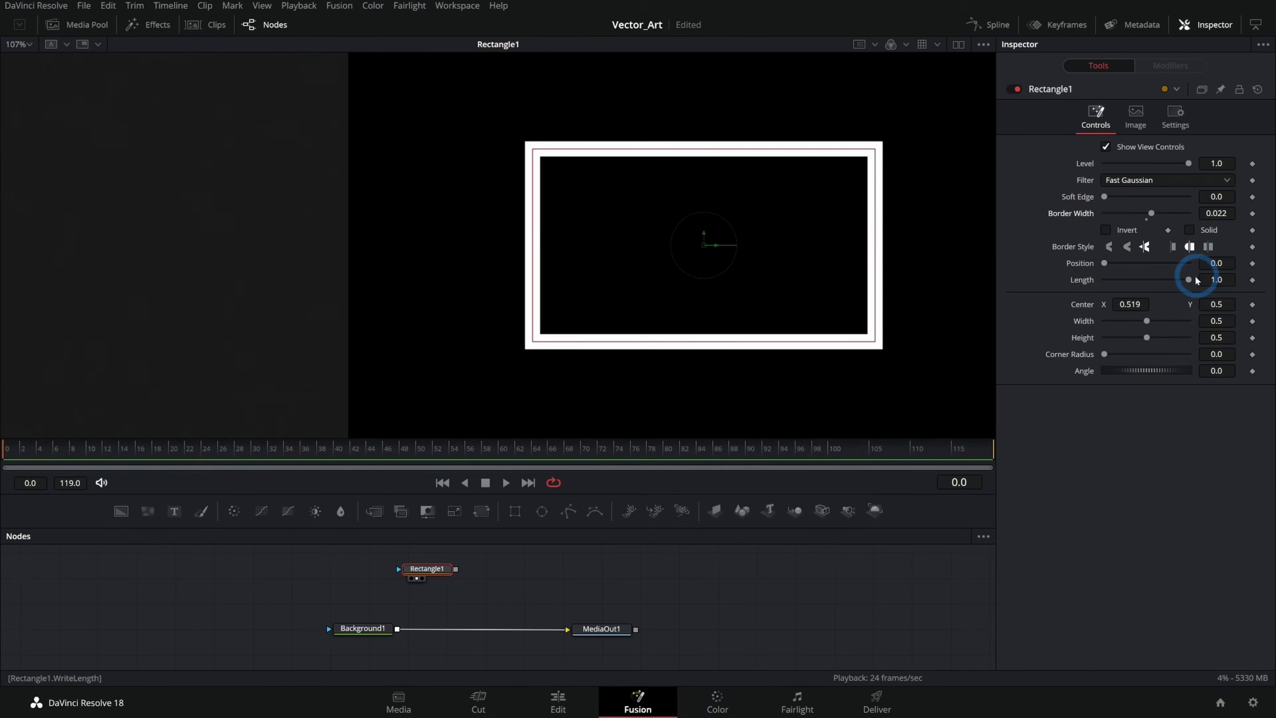
mouse_move(1176, 278)
mouse_down()
mouse_move(1108, 278)
mouse_move(1174, 277)
mouse_move(1138, 280)
mouse_move(1136, 263)
mouse_move(1155, 262)
mouse_move(1094, 261)
mouse_move(1164, 265)
mouse_move(1122, 266)
mouse_up()
double_click(1082, 266)
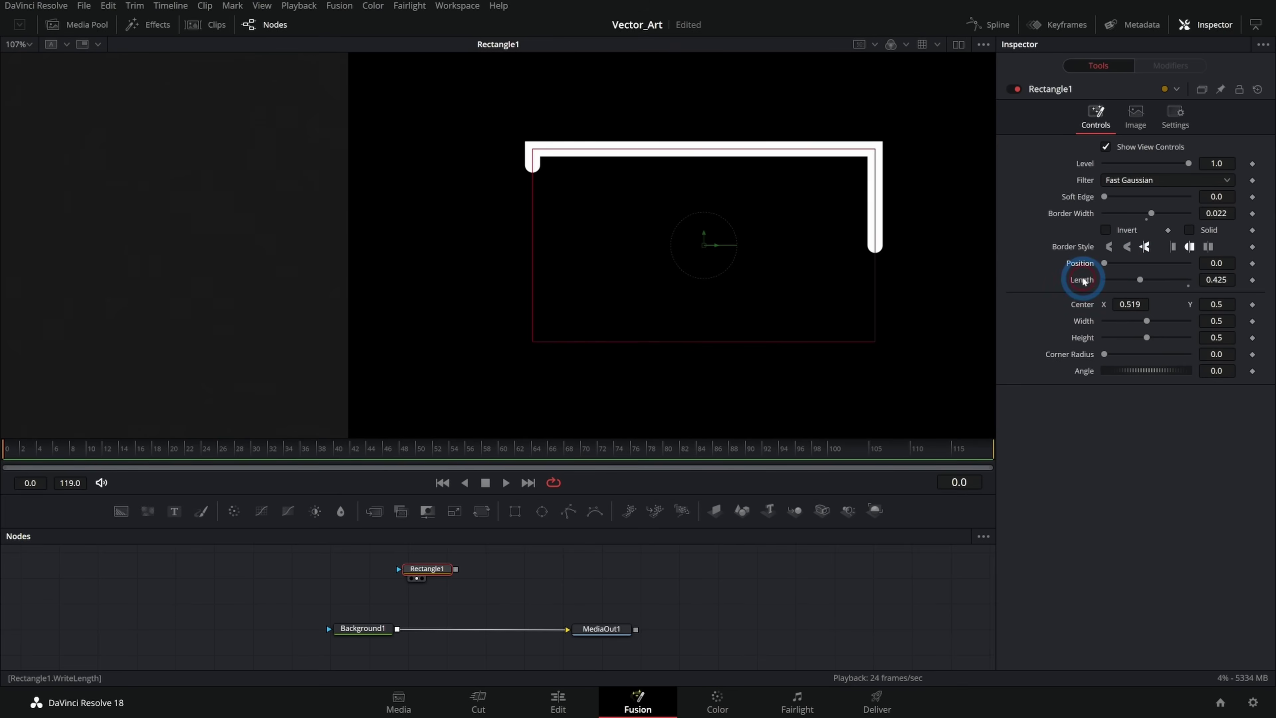
double_click(1082, 280)
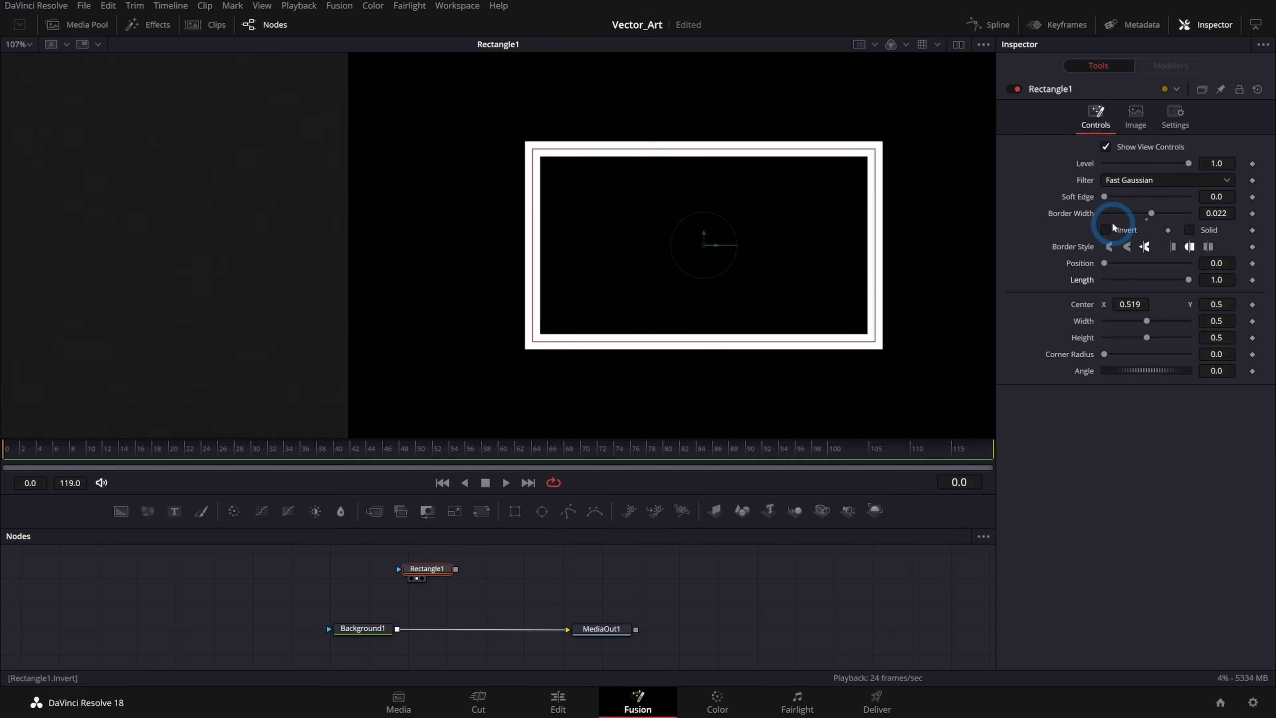
Step: Replace the Rectangle mask with an Ellipse mask above the Background node and show it in the viewer
double_click(1085, 215)
key(Delete)
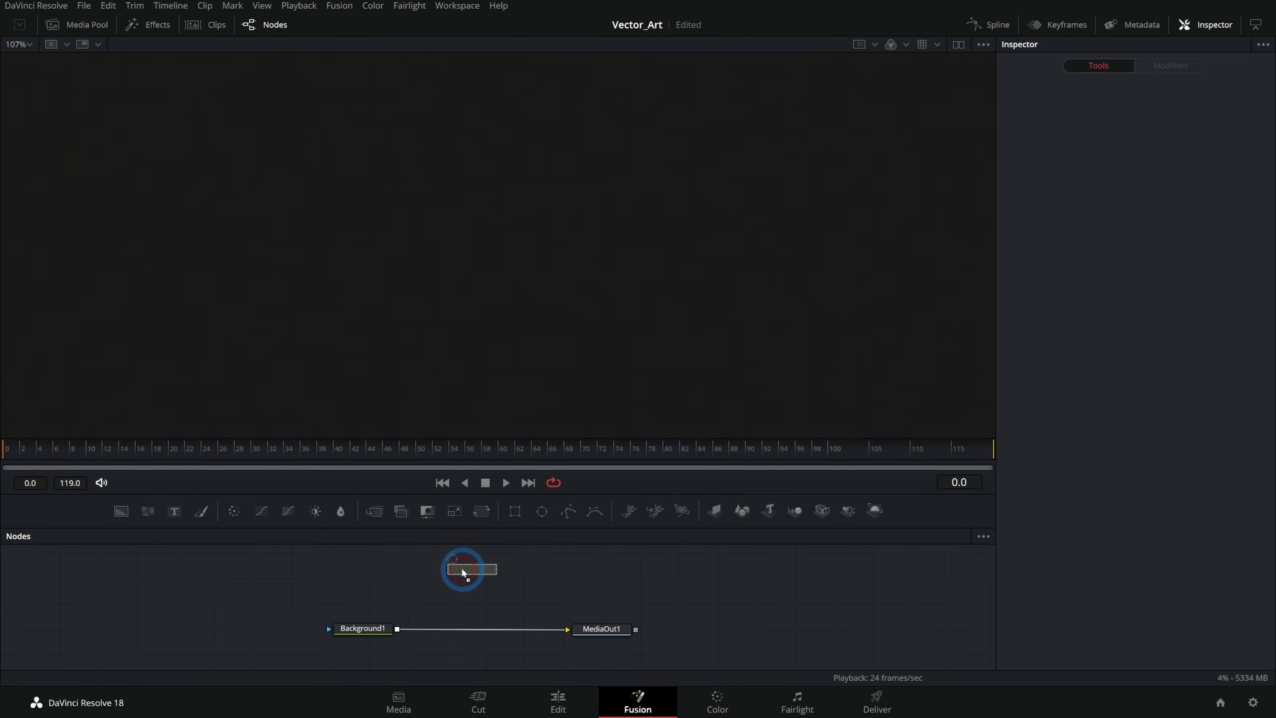
drag(444, 574, 445, 575)
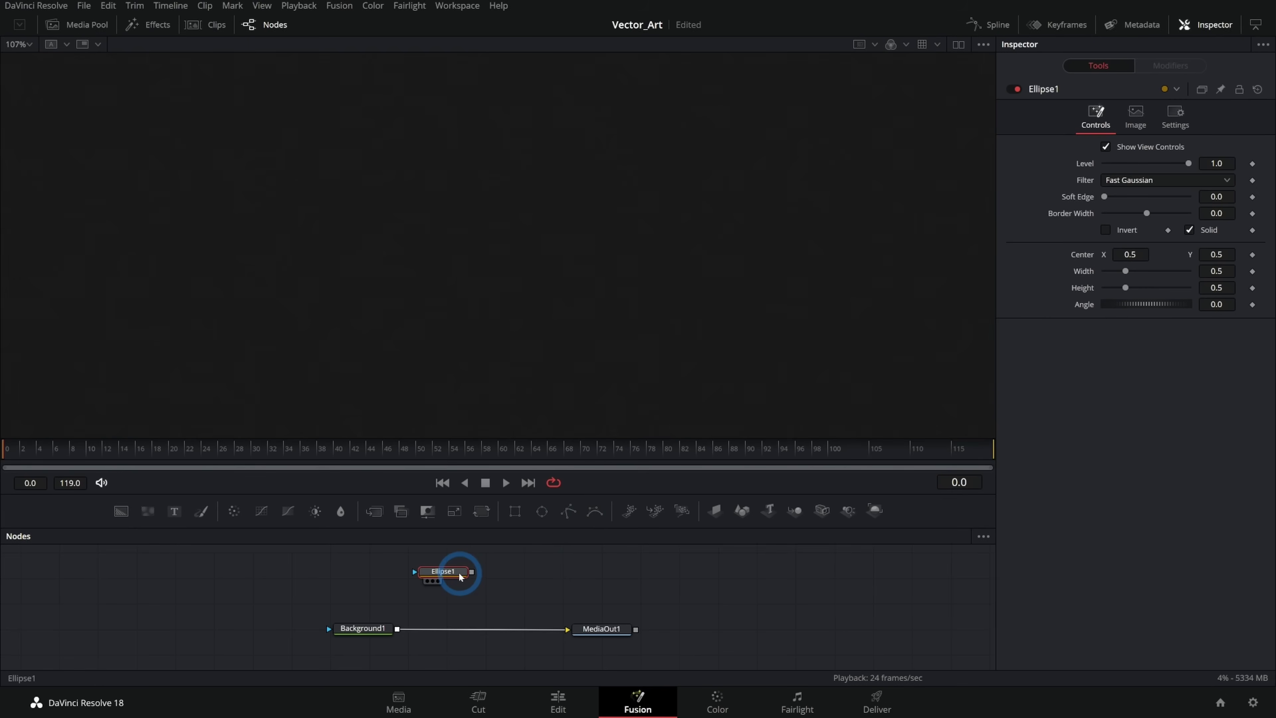
key(1)
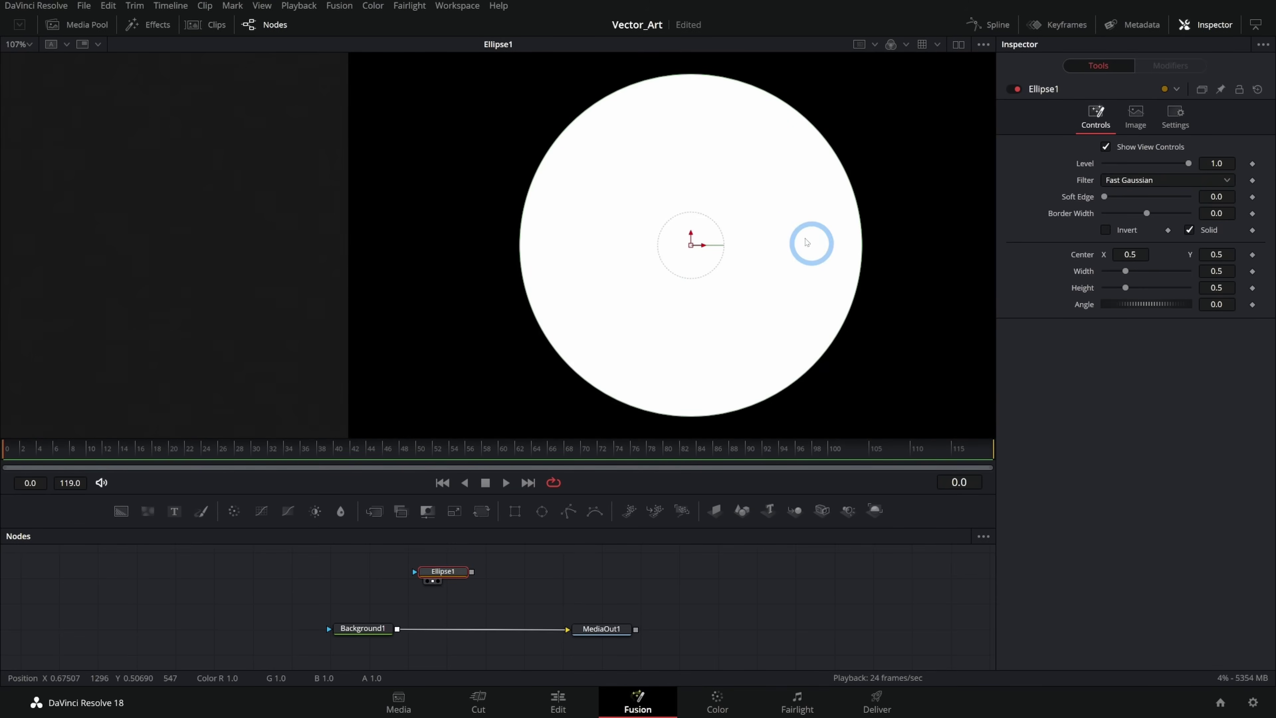
Step: Invert the ellipse mask and try out its soft edge, center, width, height and angle settings
mouse_move(1104, 197)
mouse_down()
mouse_move(1116, 201)
mouse_move(1102, 200)
mouse_up()
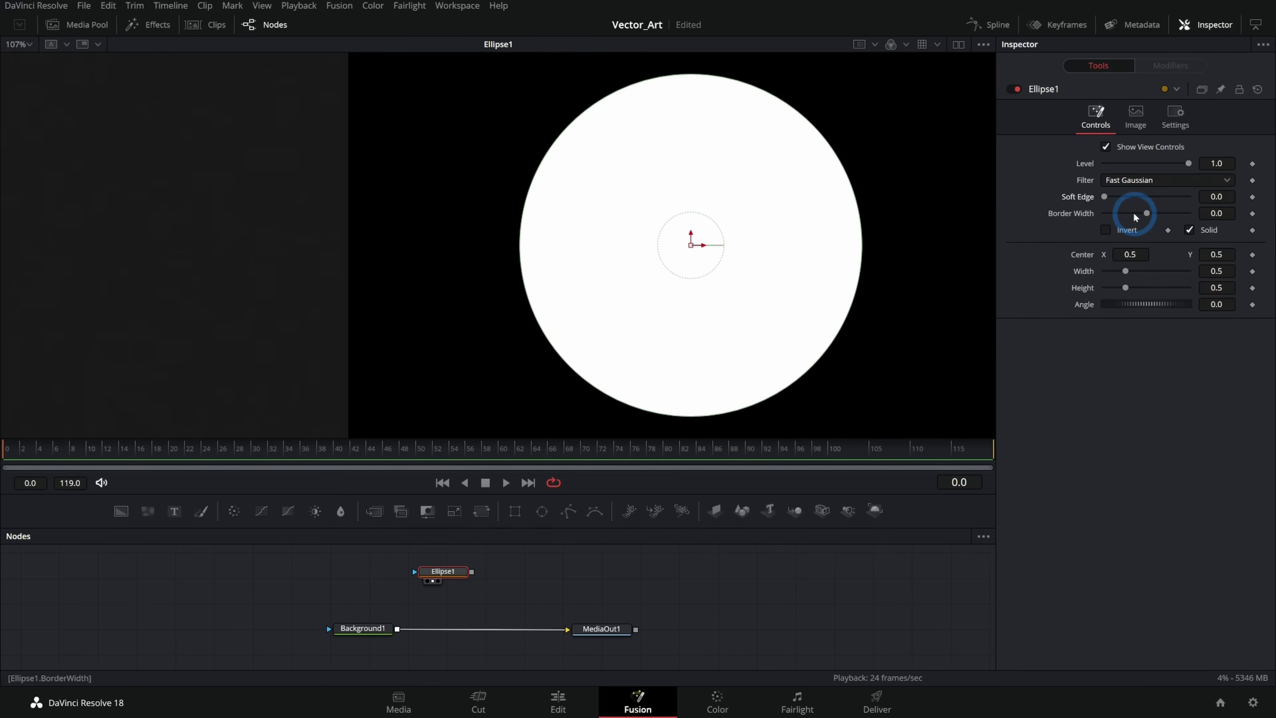
click(1105, 230)
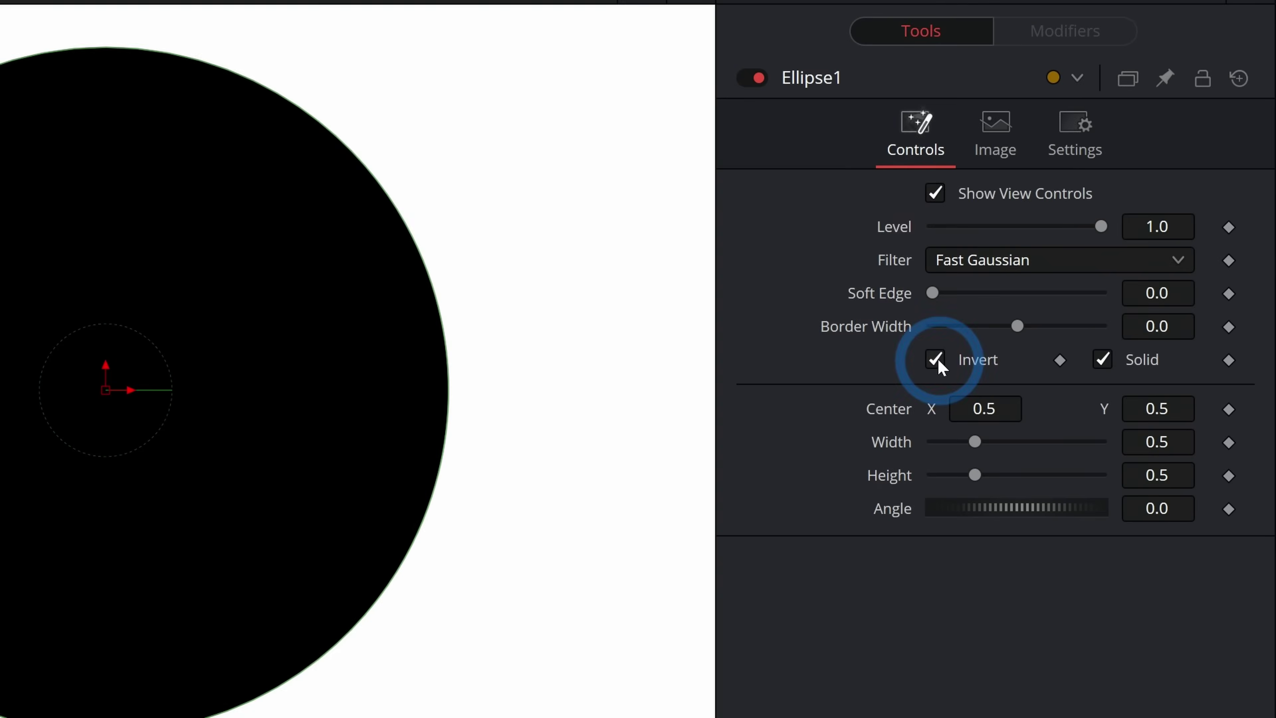
click(1106, 232)
click(938, 360)
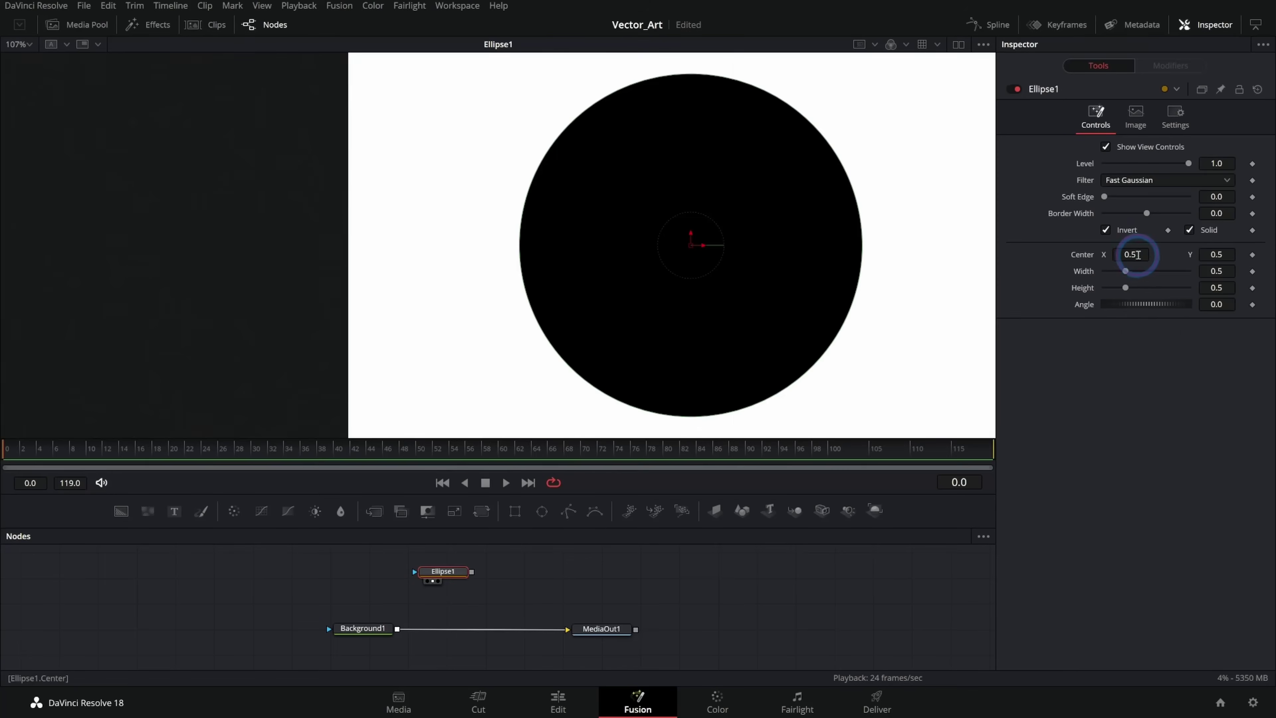
drag(993, 409, 985, 442)
drag(974, 474, 961, 484)
drag(1117, 293, 1125, 292)
drag(1125, 304, 1108, 307)
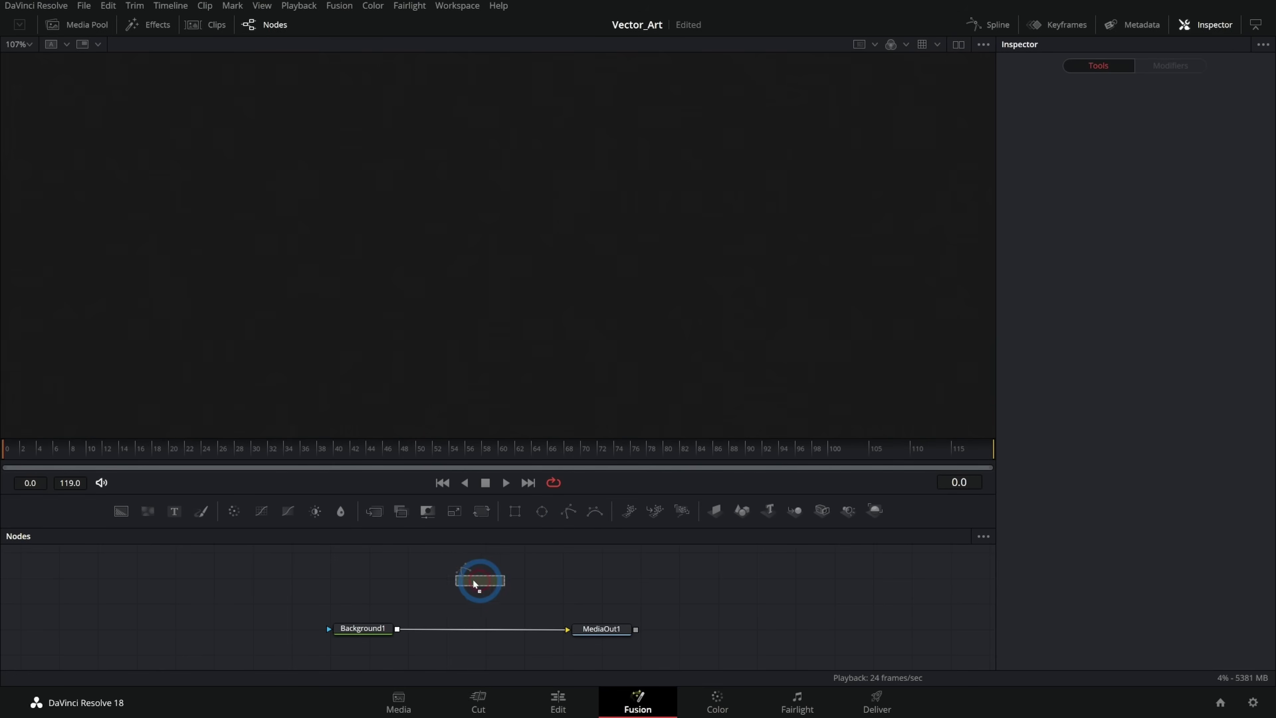
Step: Replace the Ellipse mask with a Polygon mask above the Background node and show it in the viewer
drag(473, 580, 430, 576)
key(2)
drag(836, 289, 716, 301)
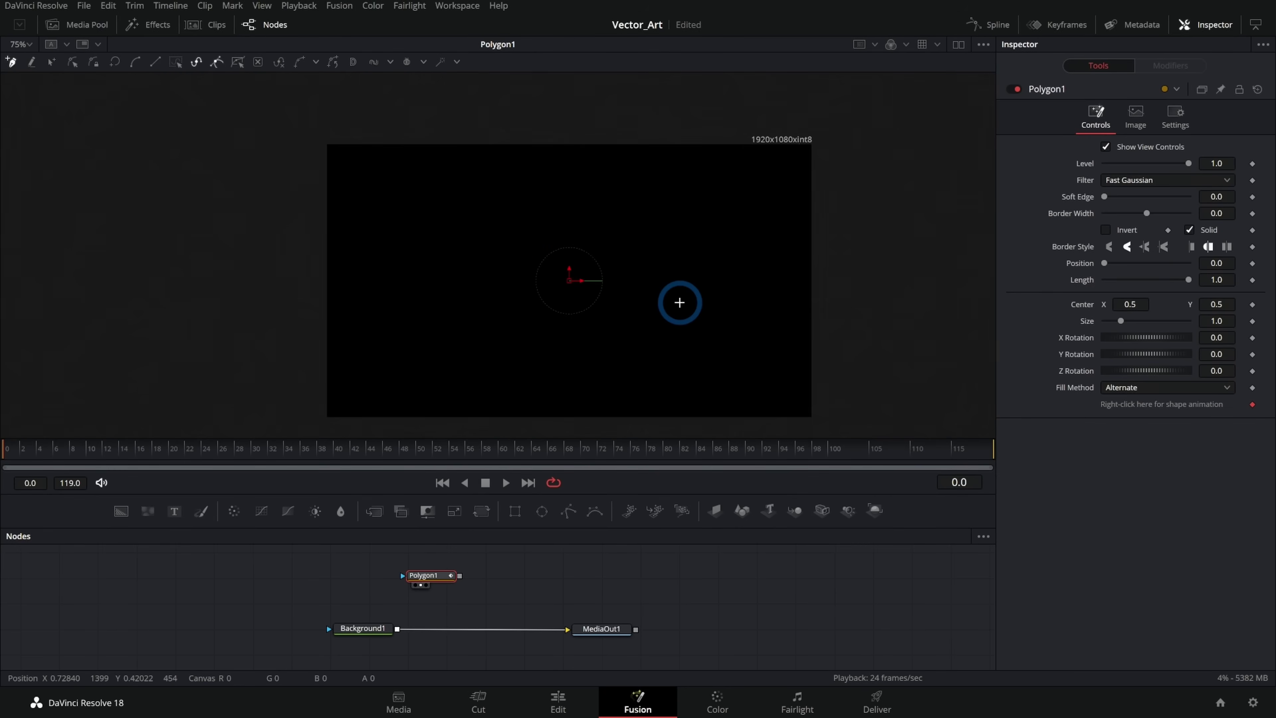
Step: Draw a closed freeform polygon shape with nine curved points around the middle of the frame
scroll(557, 241, up, 2)
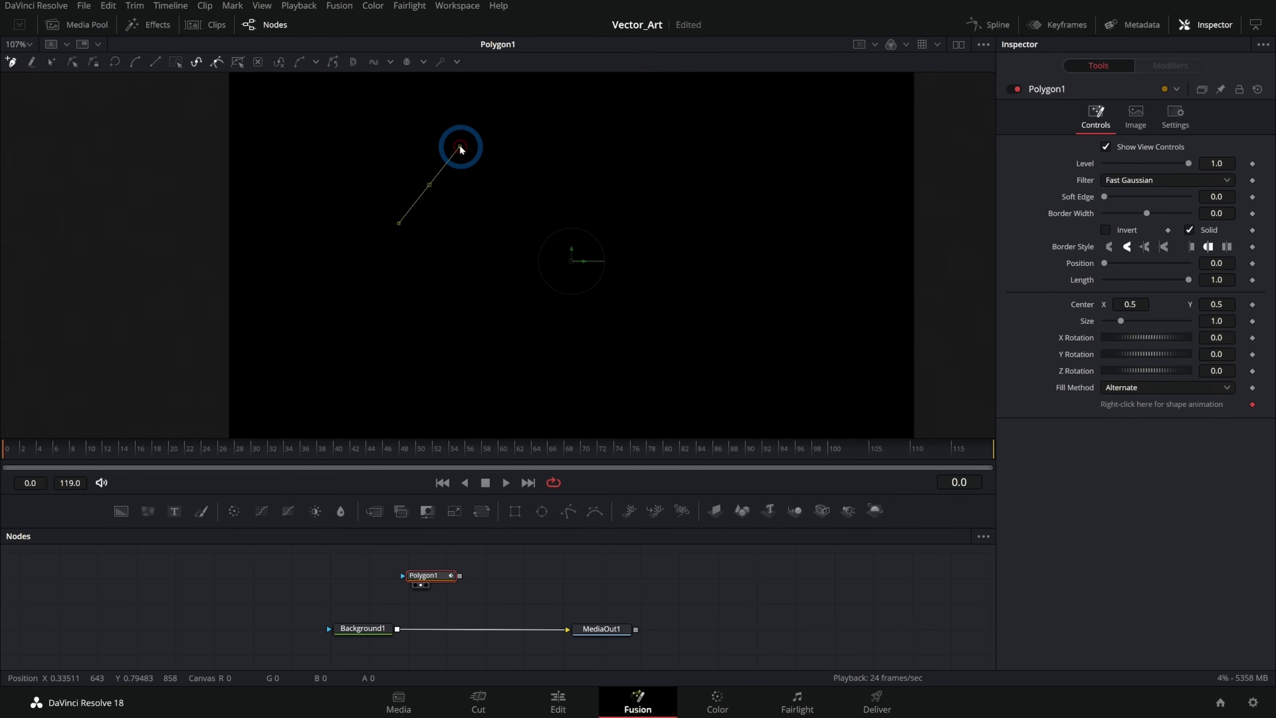
click(429, 186)
click(691, 228)
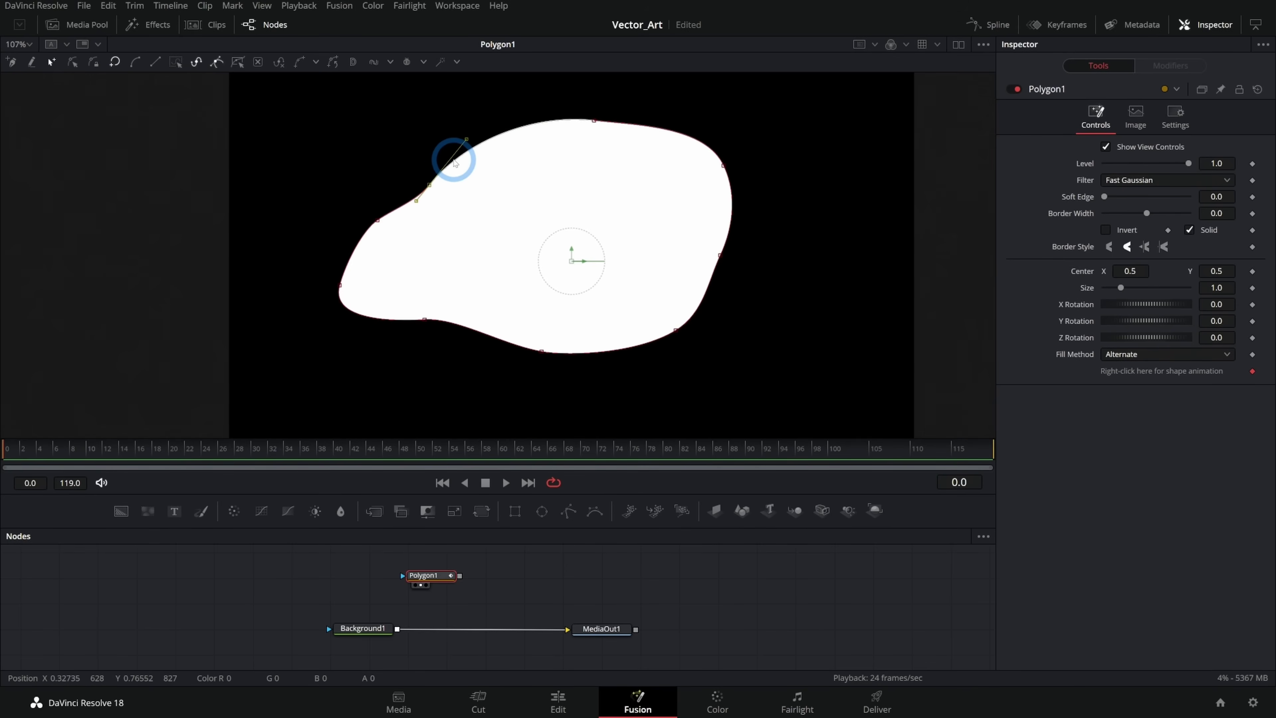
click(448, 274)
click(541, 510)
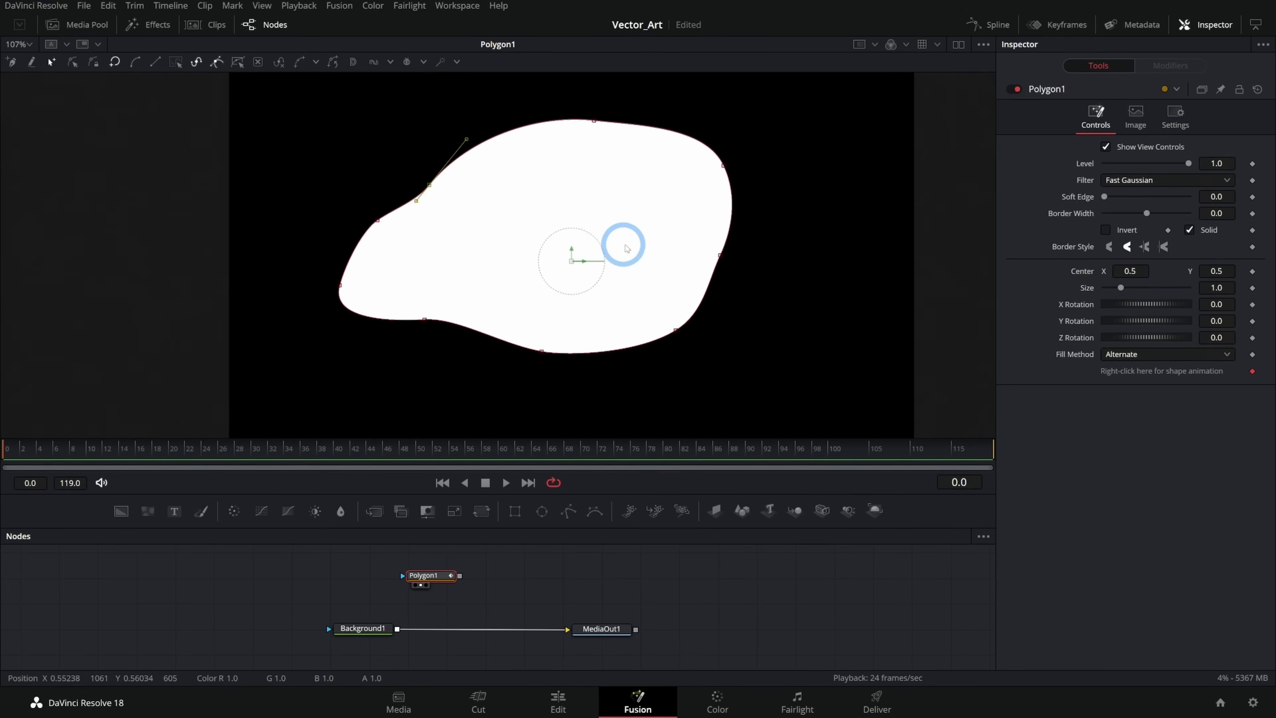
Step: Enlarge the polygon mask to a size of about 1.142
drag(624, 226, 778, 229)
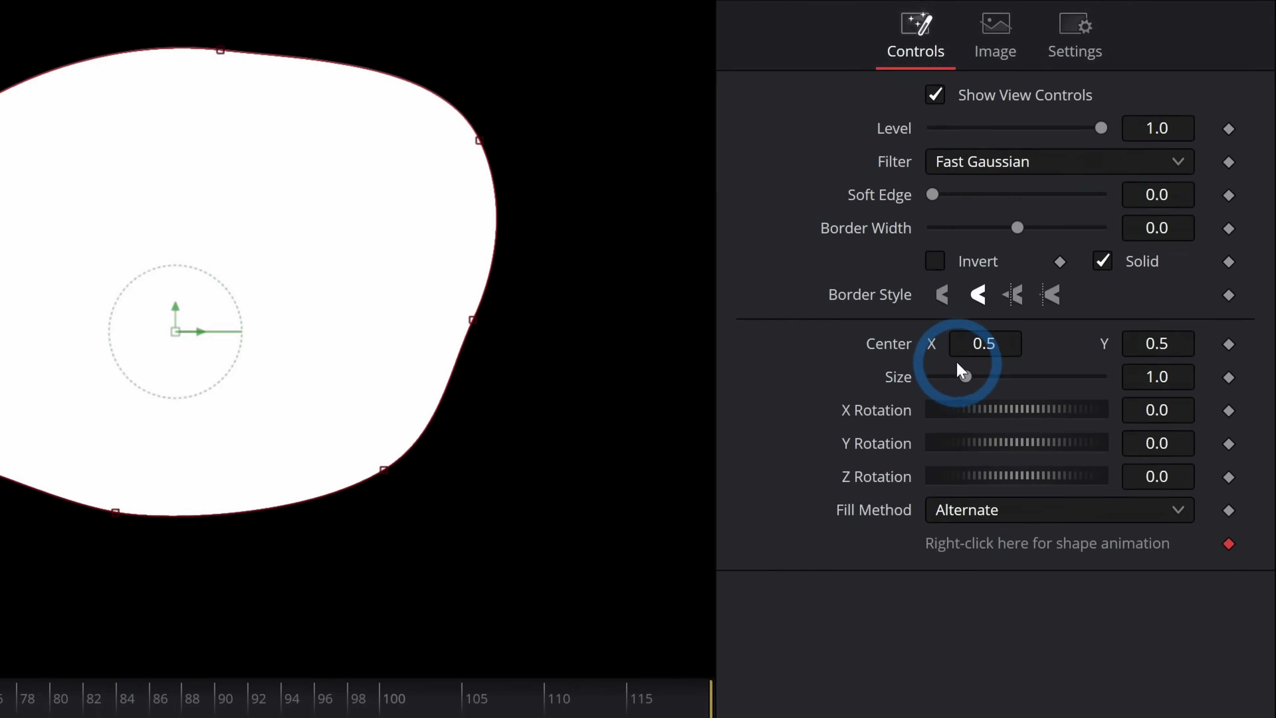
mouse_move(957, 374)
mouse_down()
mouse_move(984, 375)
mouse_move(968, 360)
mouse_up()
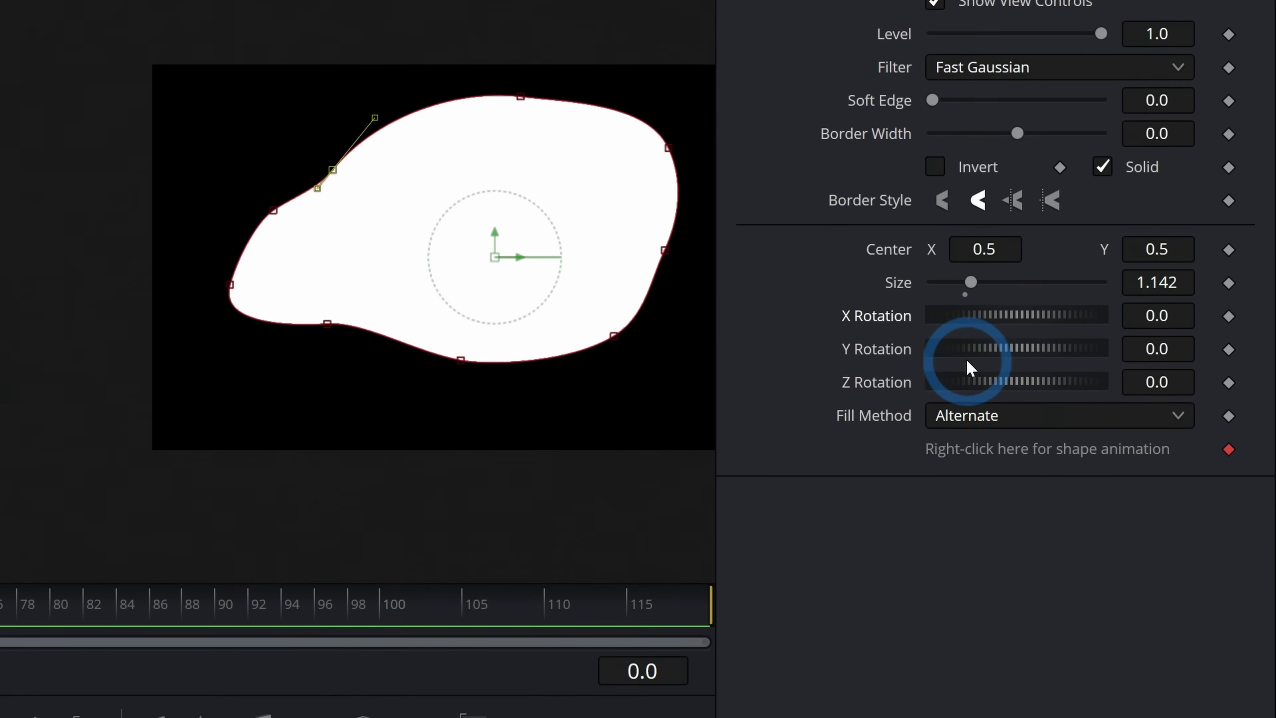
Step: Try a Z rotation of about 28.7 and an X rotation of about 73 on the polygon mask, resetting both to 0
drag(969, 380, 938, 369)
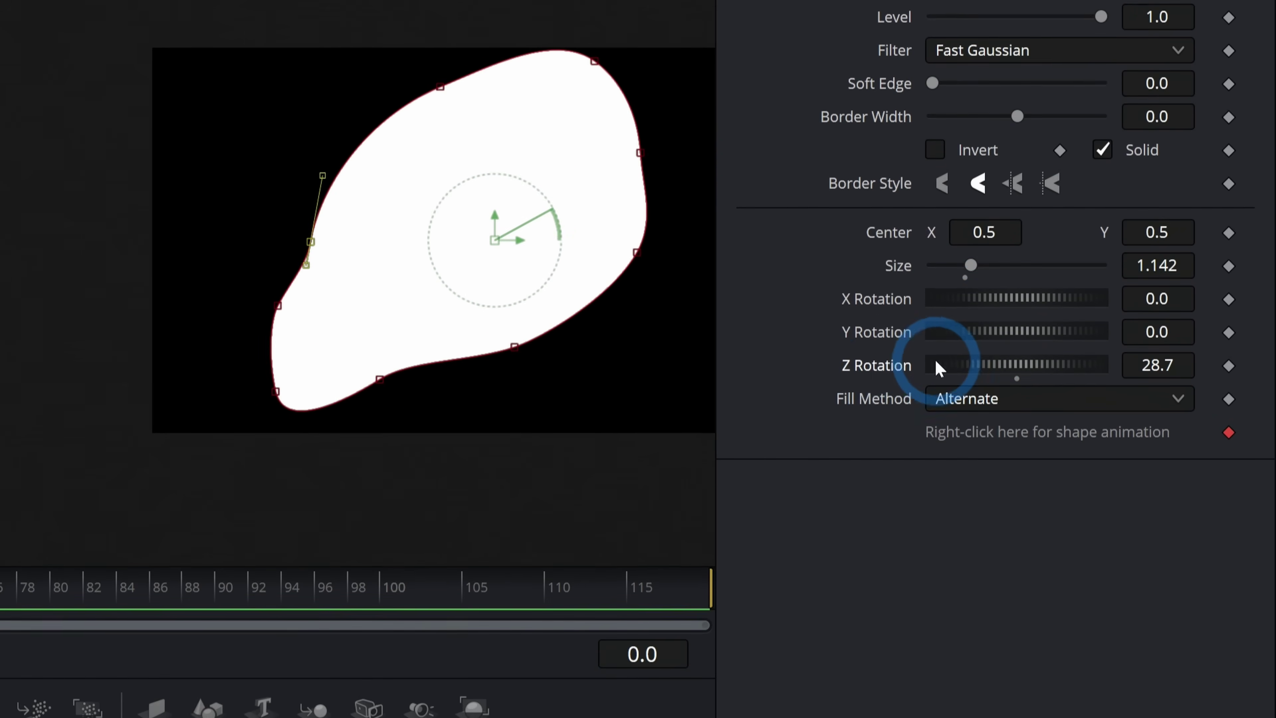
double_click(875, 366)
drag(979, 305, 1013, 306)
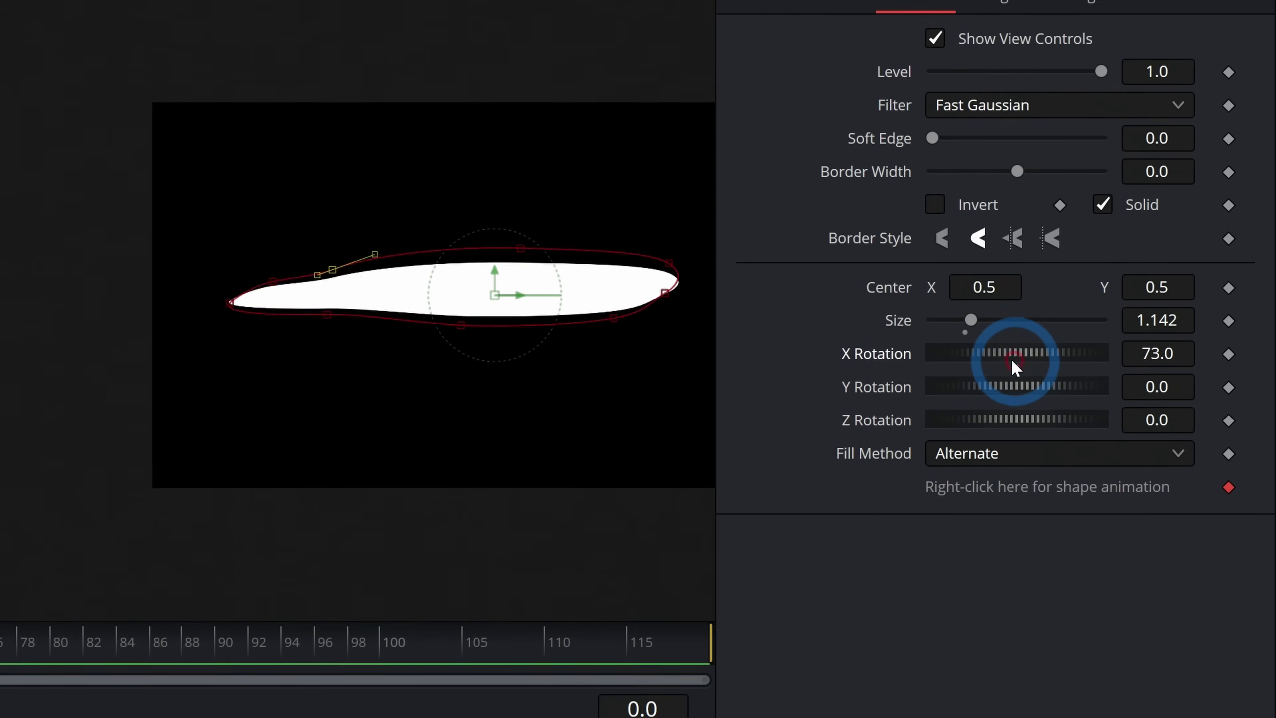
mouse_move(1012, 366)
mouse_down()
mouse_move(963, 365)
mouse_move(994, 364)
mouse_up()
drag(962, 322, 937, 362)
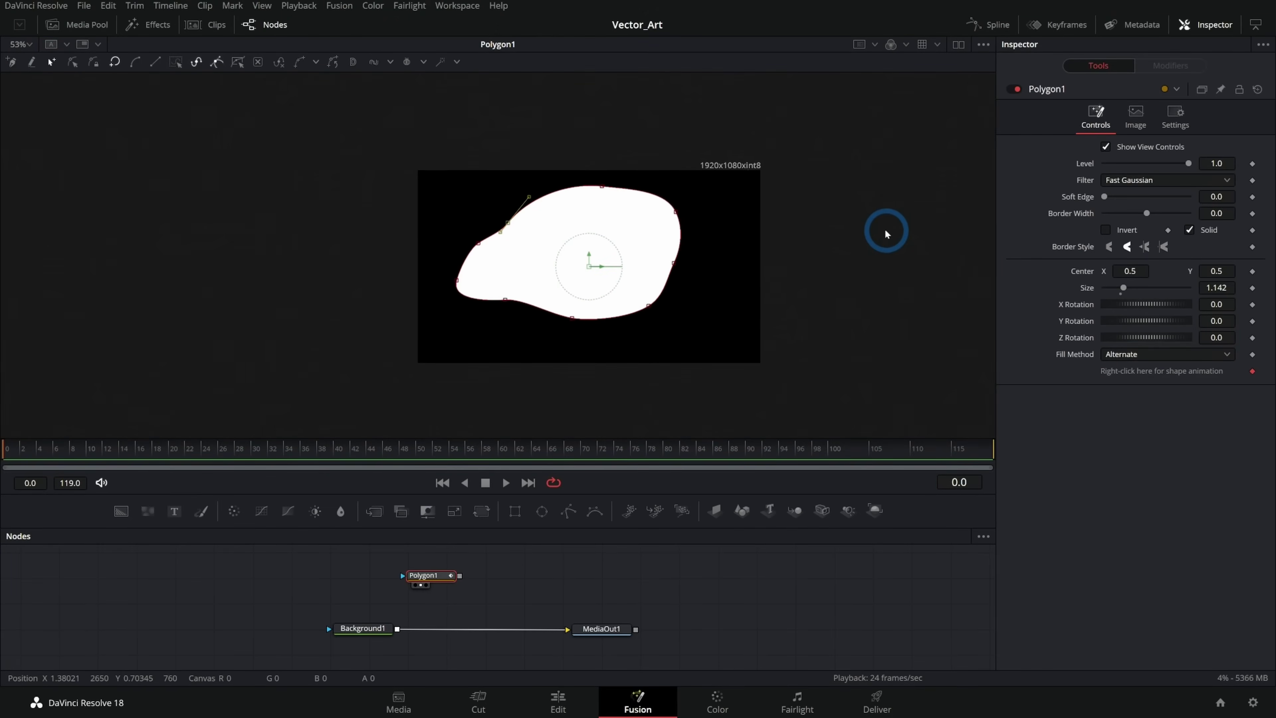
drag(884, 228, 538, 176)
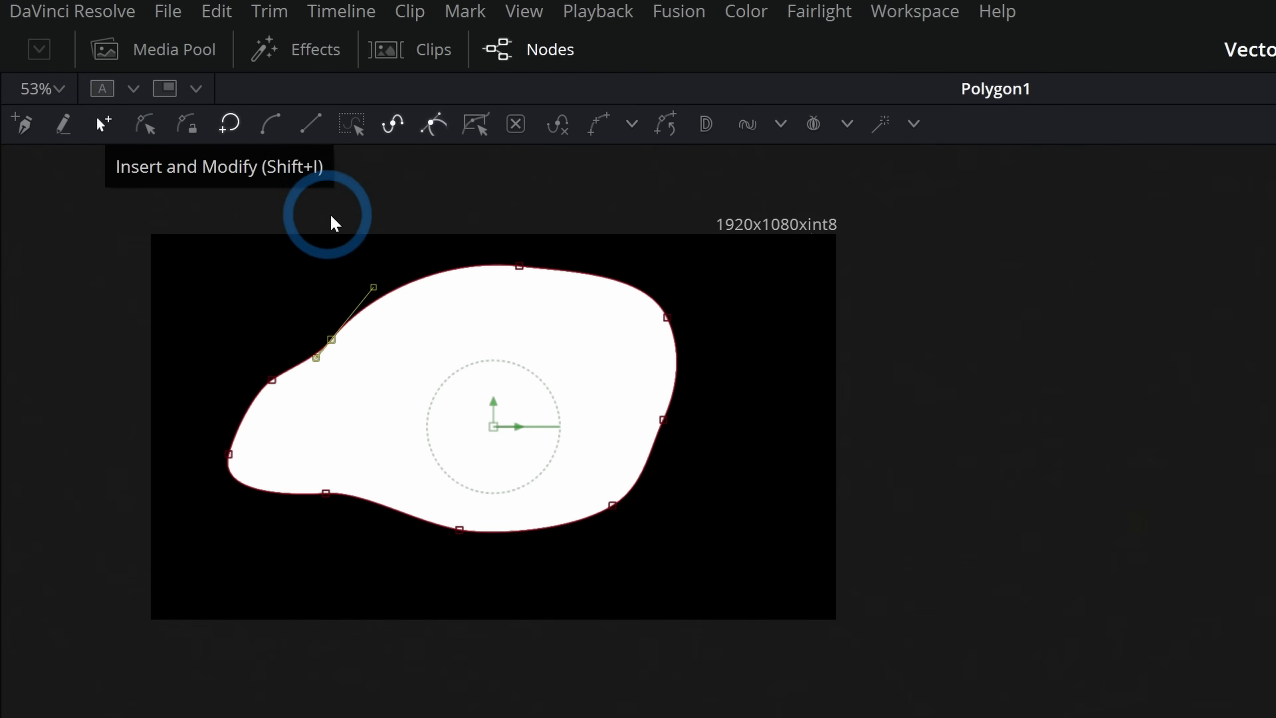
Step: Shift the polygon's top point, add a point on the upper-right edge and pull it inward to dent the outline
drag(520, 267, 613, 280)
click(609, 275)
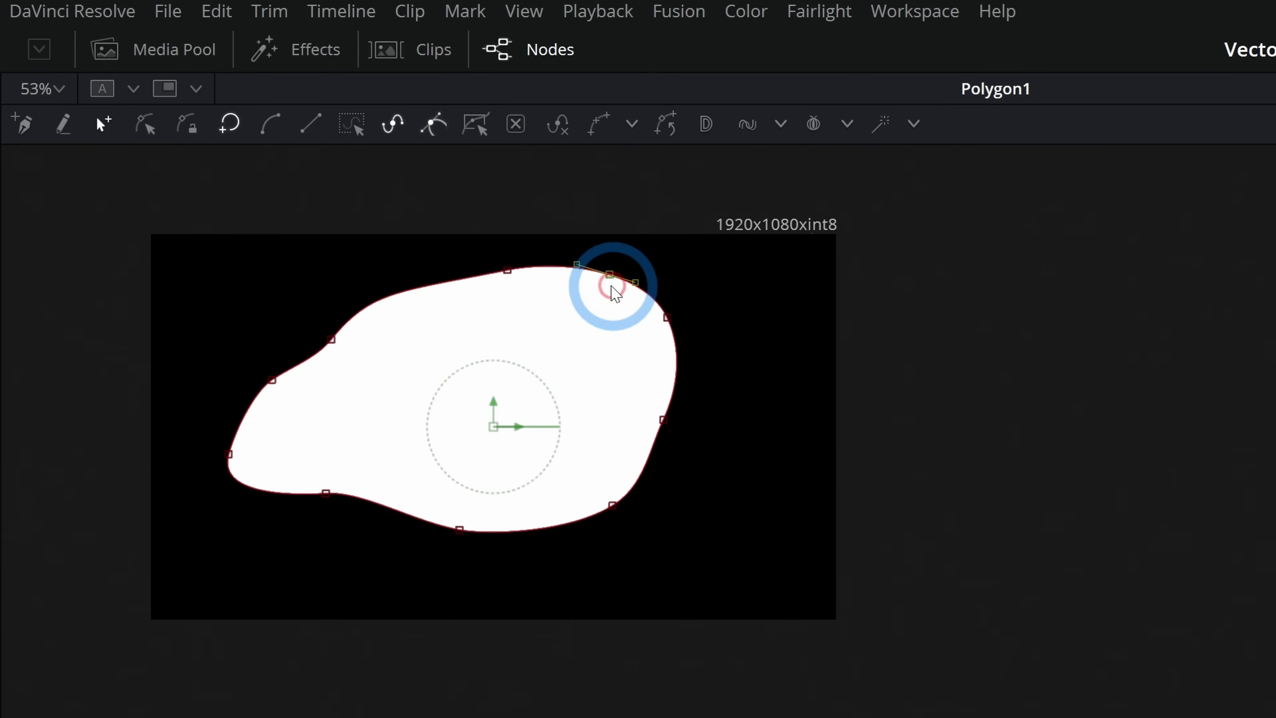
drag(609, 275, 595, 298)
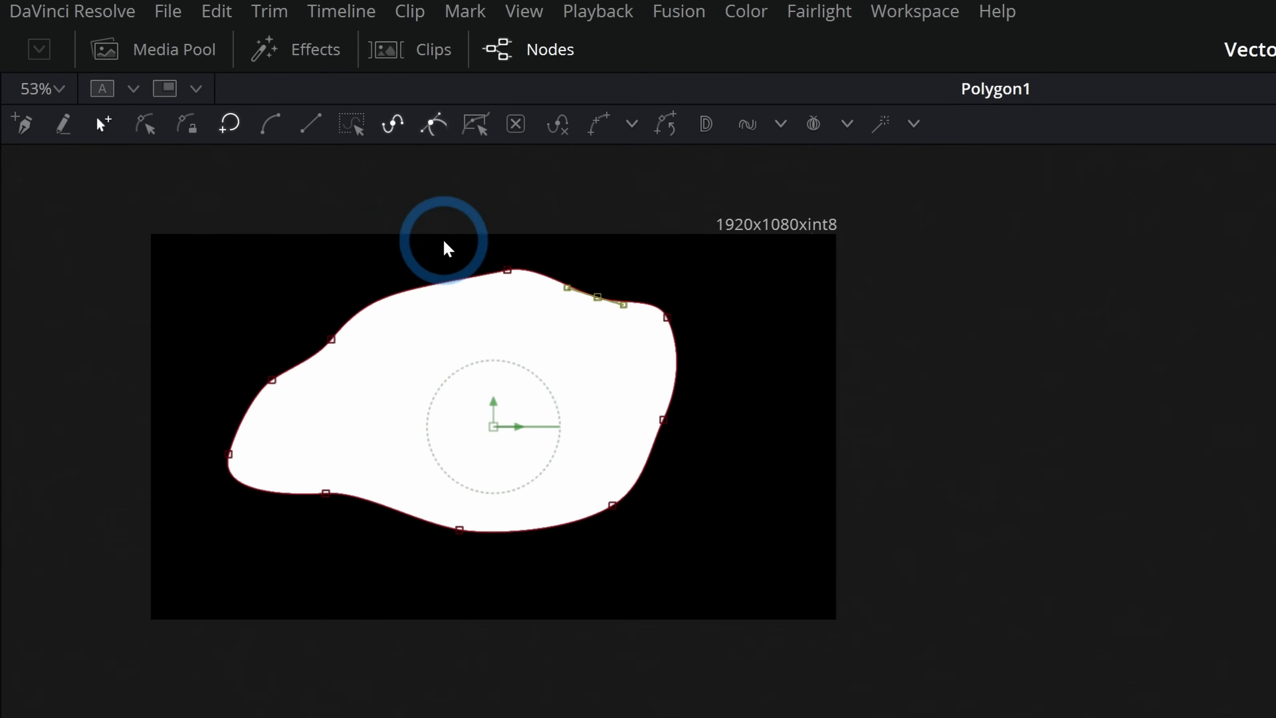
Step: Select all polygon points, convert the segments to straight lines and smooth them into curves again
click(352, 131)
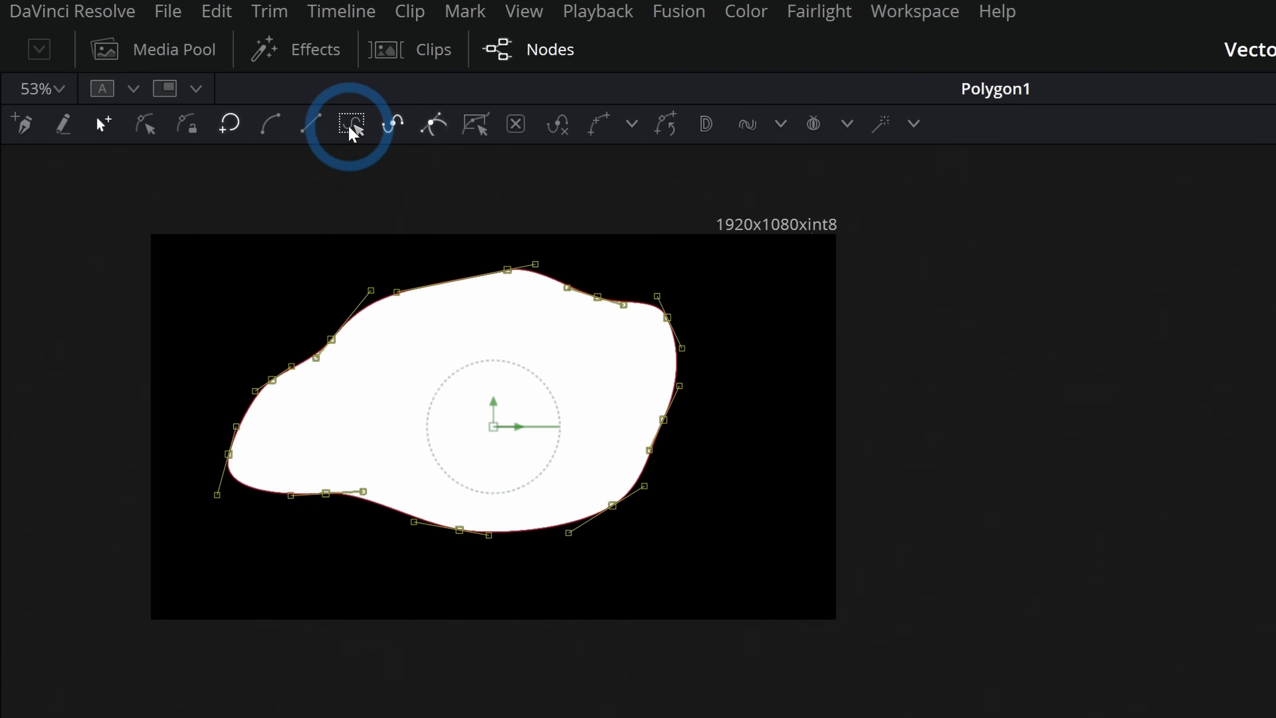
drag(106, 183, 743, 574)
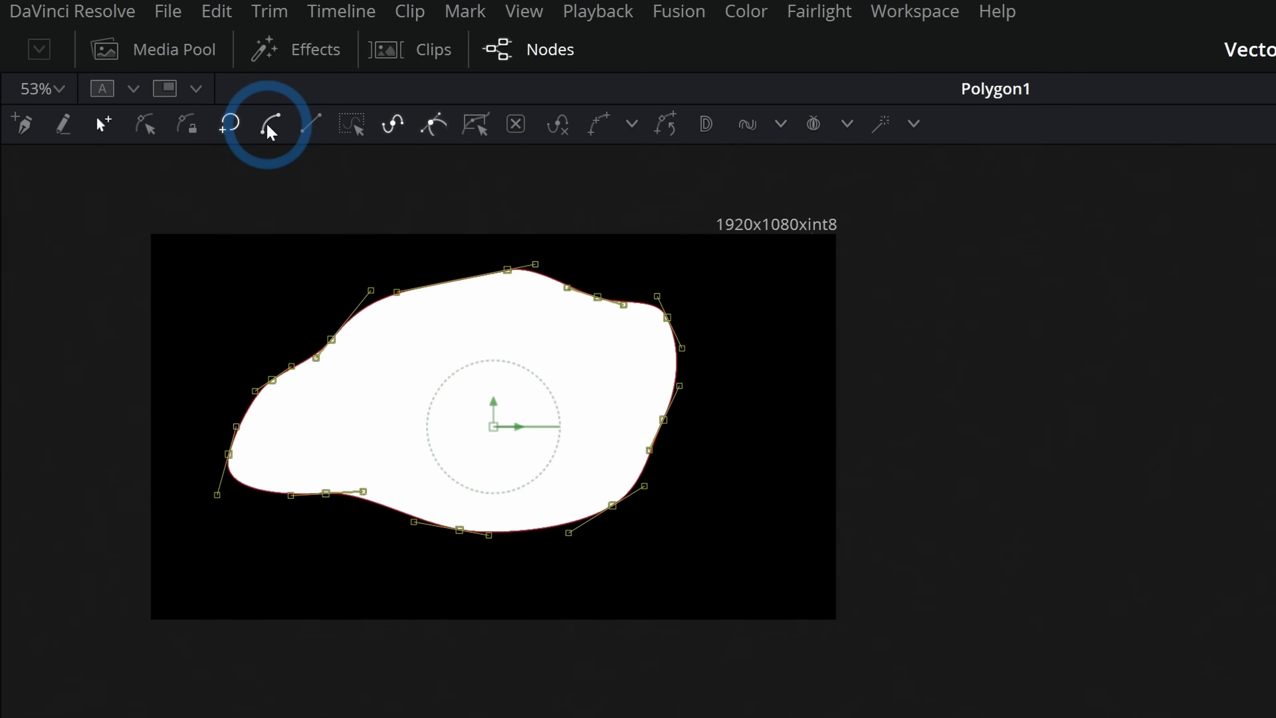
click(268, 127)
click(315, 131)
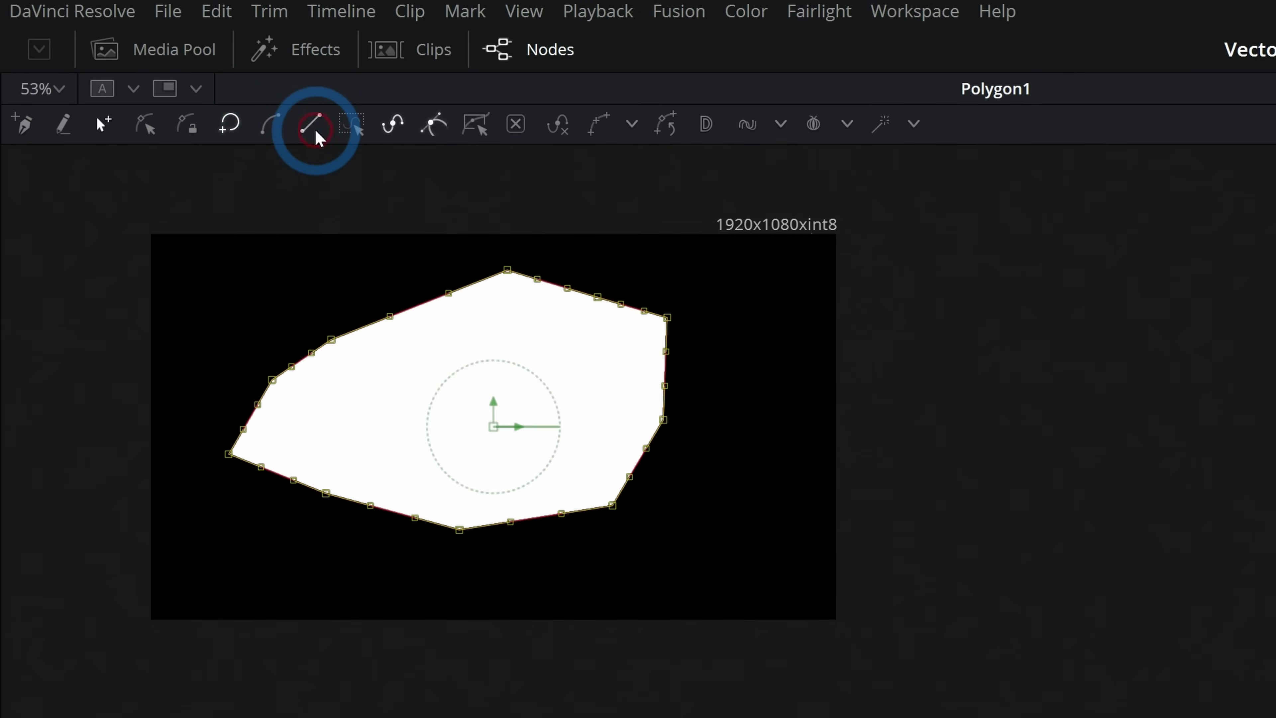
click(271, 128)
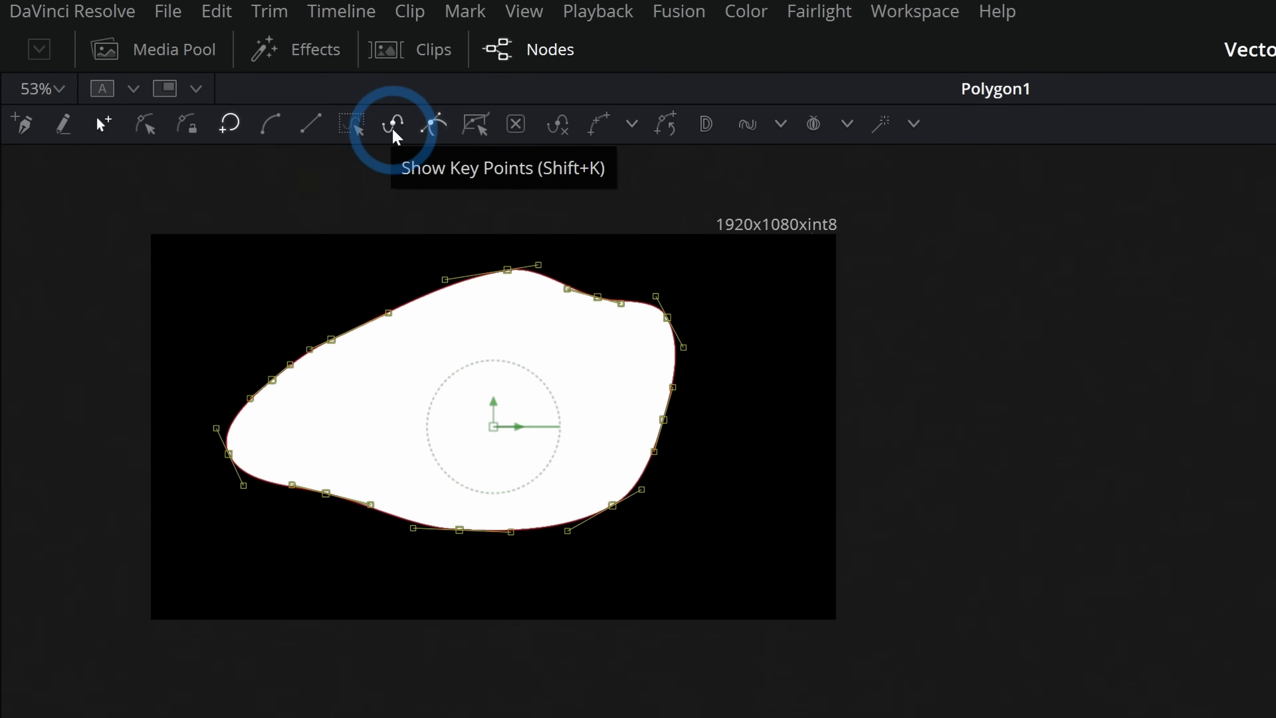
Step: Try hiding and reshowing the polygon's handles and key points, moving the whole shape slightly downward
click(433, 125)
drag(508, 271, 559, 283)
click(486, 233)
click(435, 125)
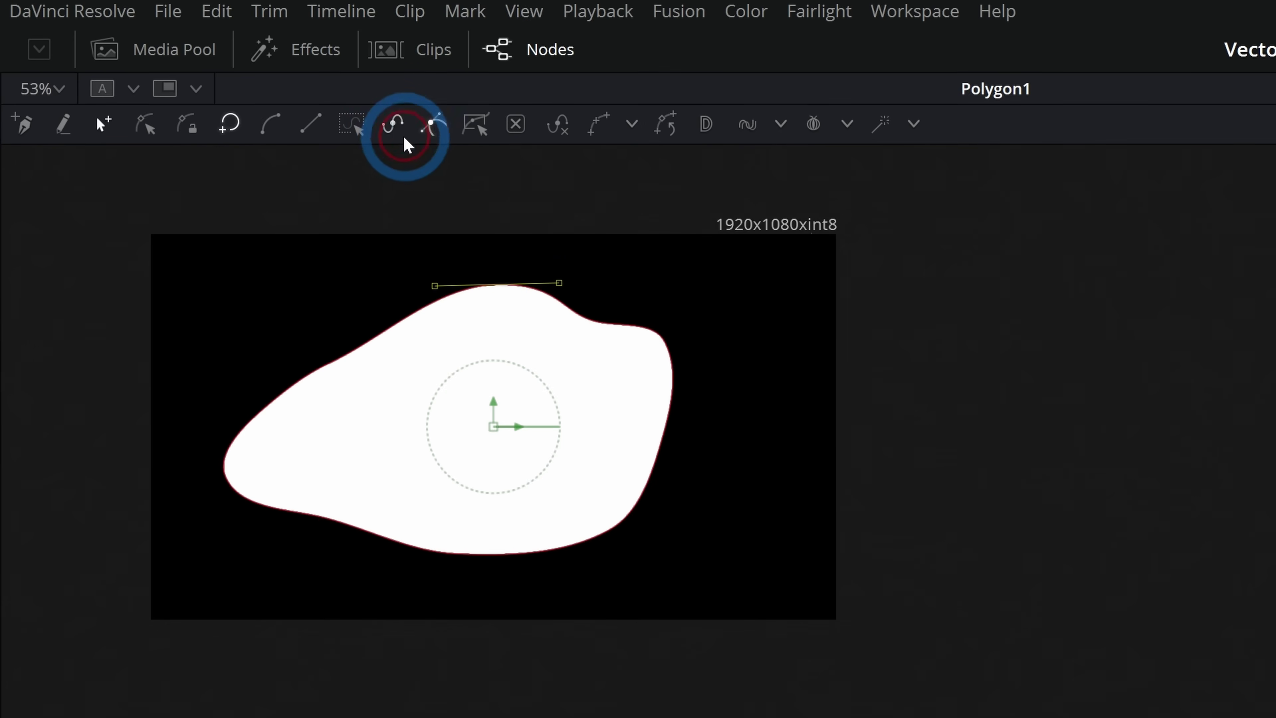
click(433, 130)
click(510, 300)
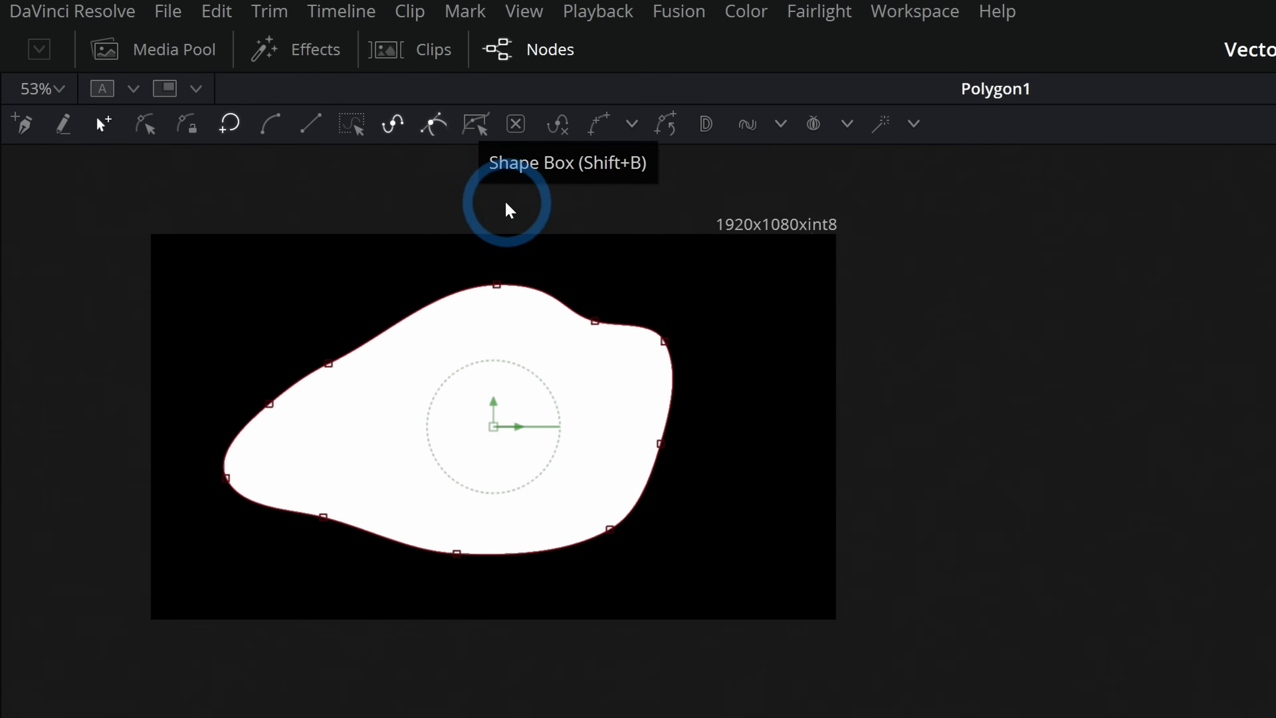
Step: Select all polygon points and use the Shape Box to squash the shape into a narrow upright form
drag(159, 228, 729, 600)
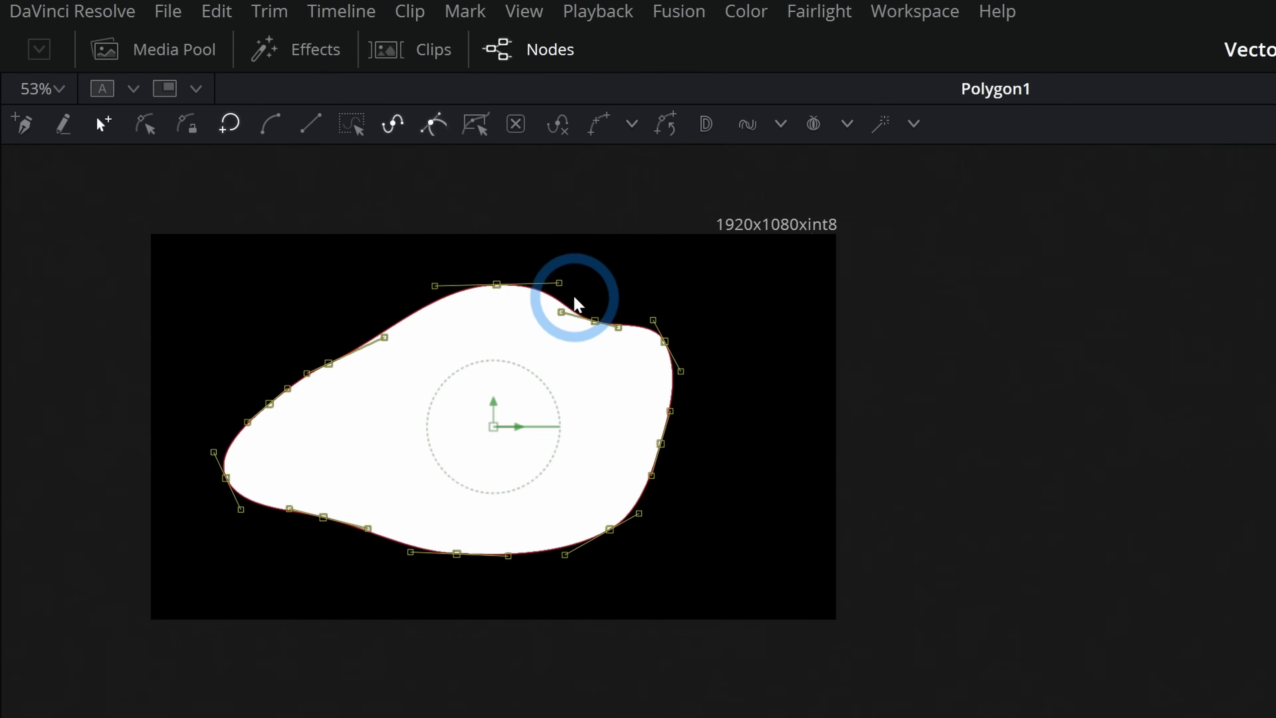
click(474, 124)
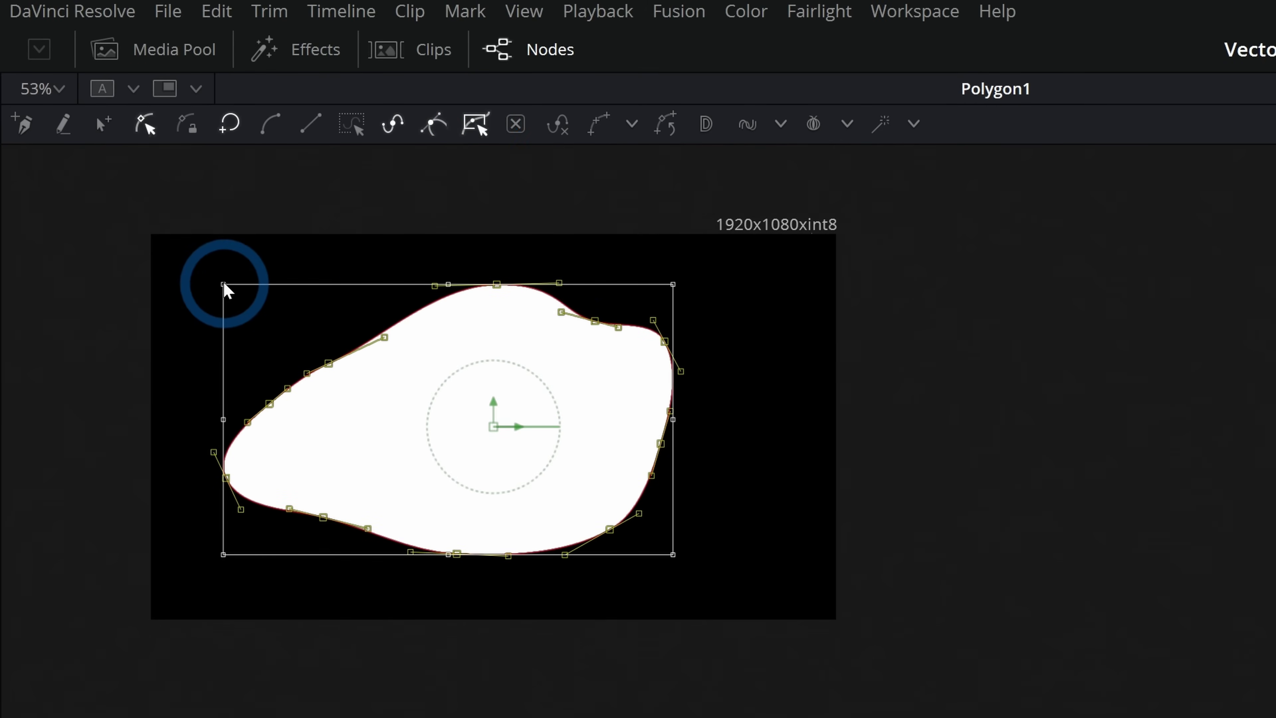
drag(216, 286, 297, 302)
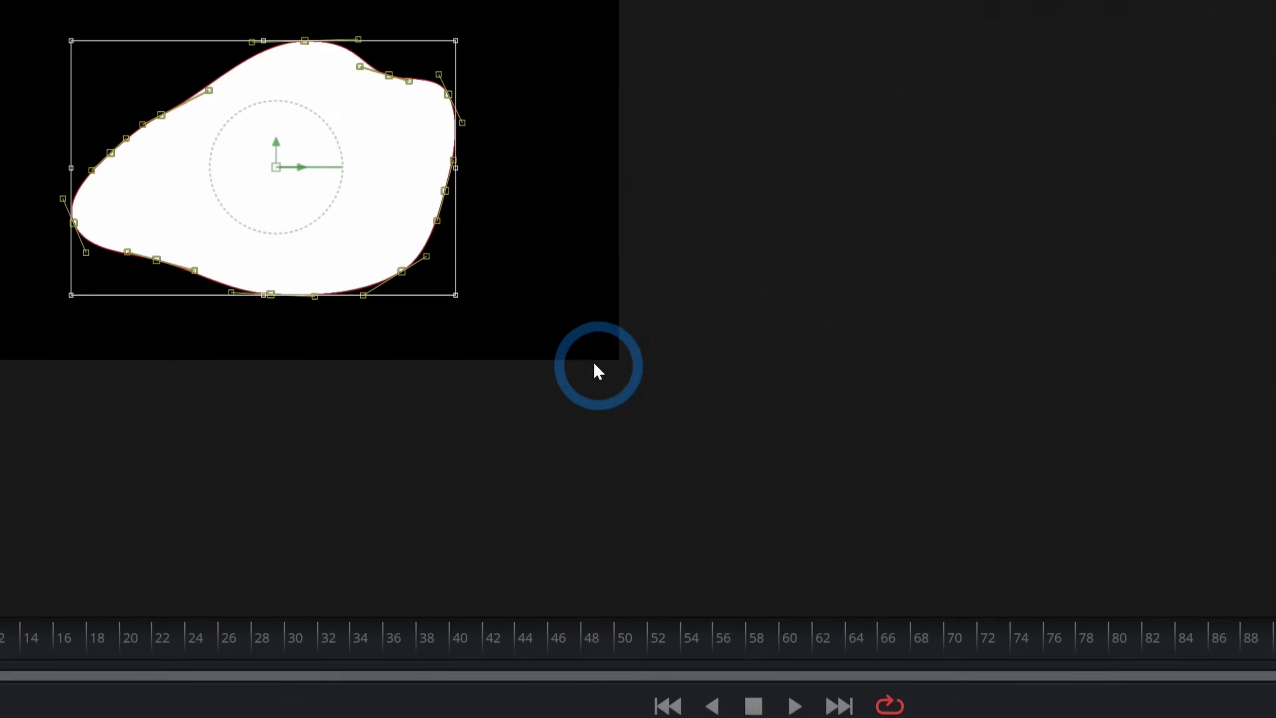
drag(455, 295, 287, 278)
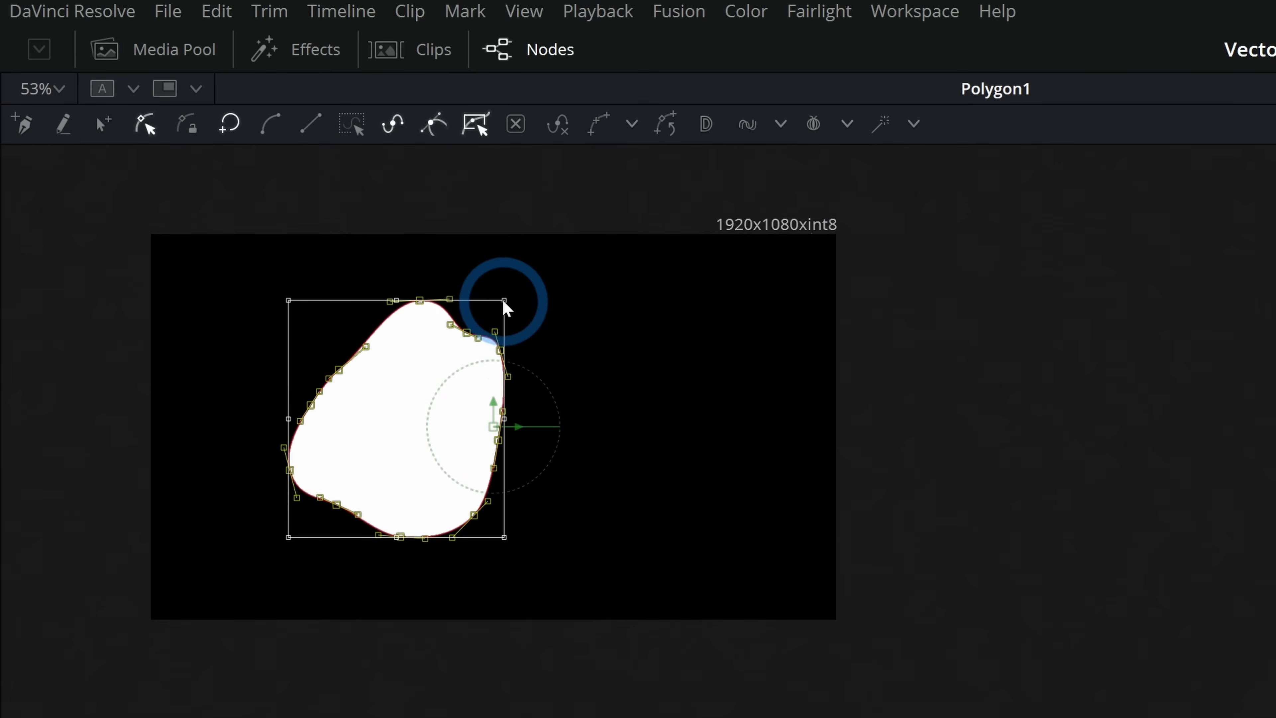
drag(505, 307, 450, 294)
Step: Delete the entire polygon shape and undo the deletion
click(517, 125)
click(521, 124)
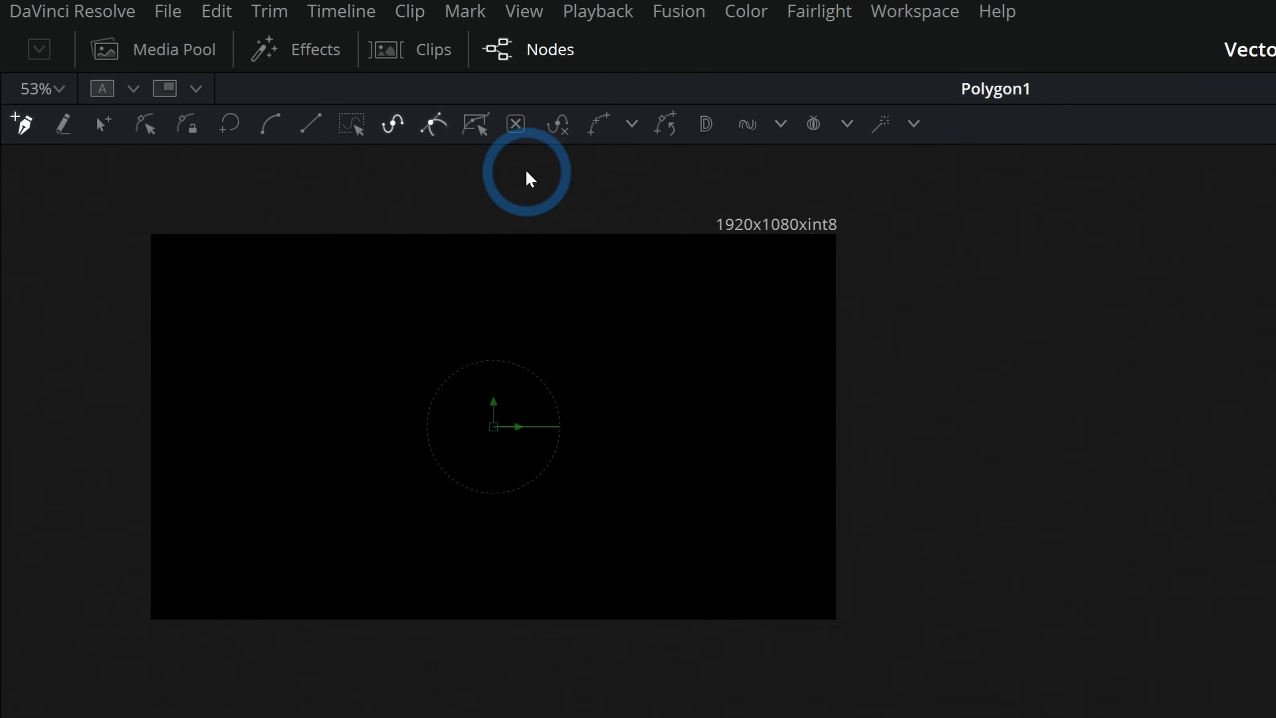
key(ctrl+z)
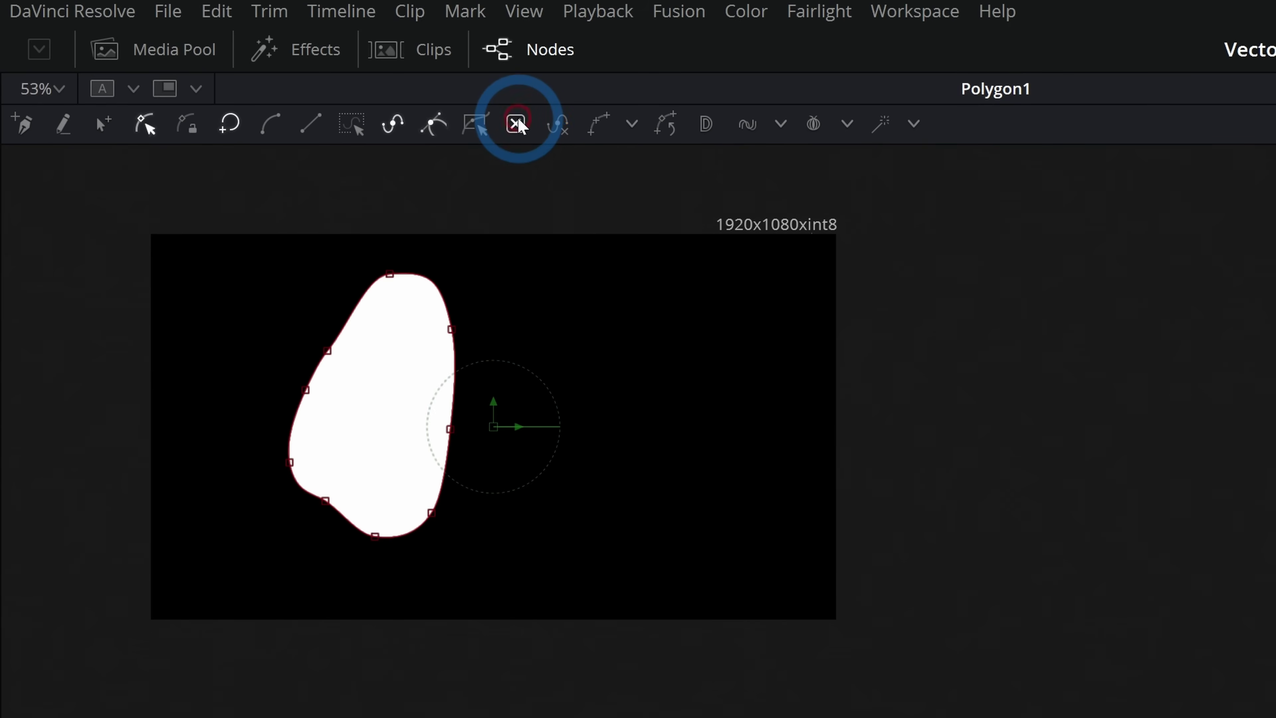
Step: Add three extra points along the polygon's right edge and reduce the shape's points again
drag(517, 209, 267, 548)
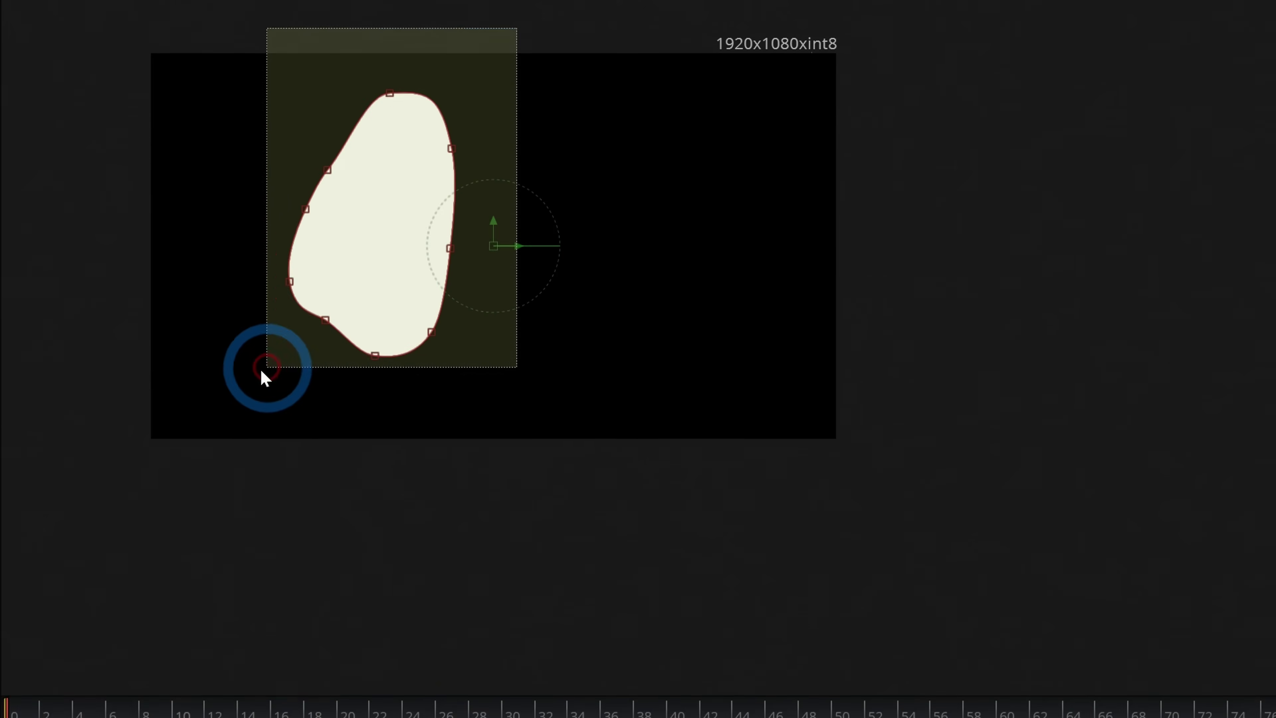
drag(267, 368, 267, 367)
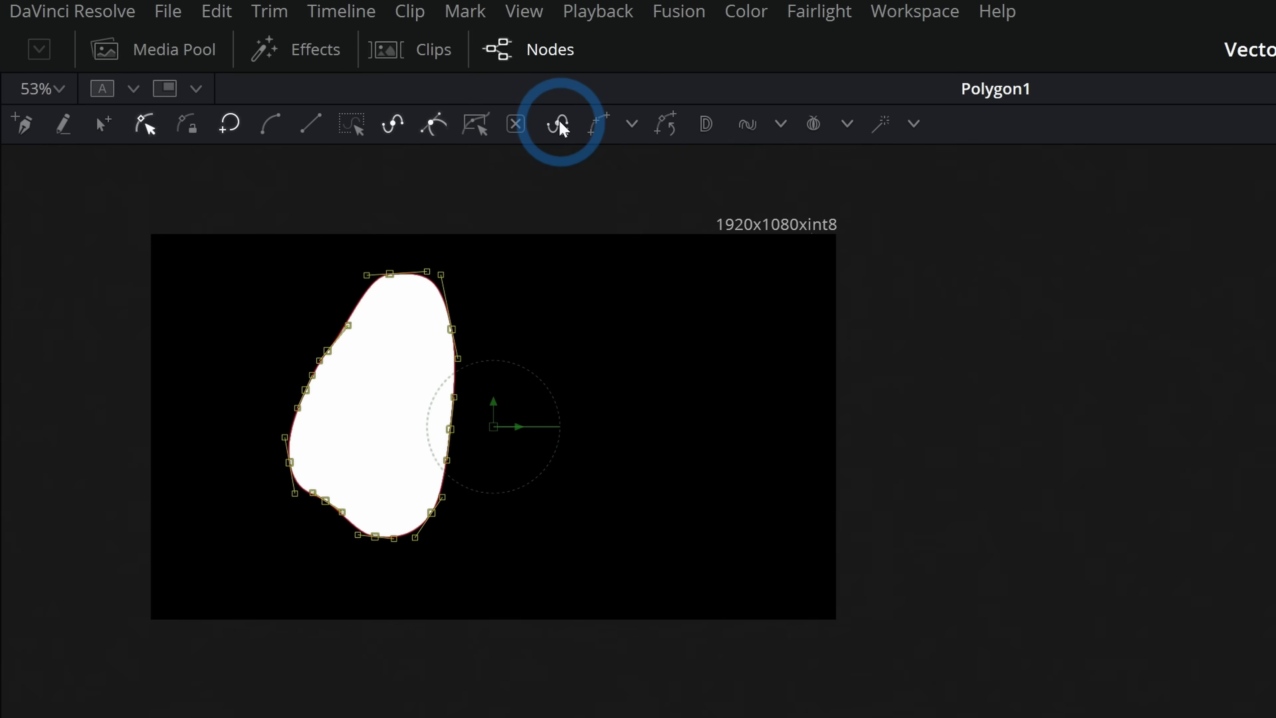
click(560, 123)
click(445, 334)
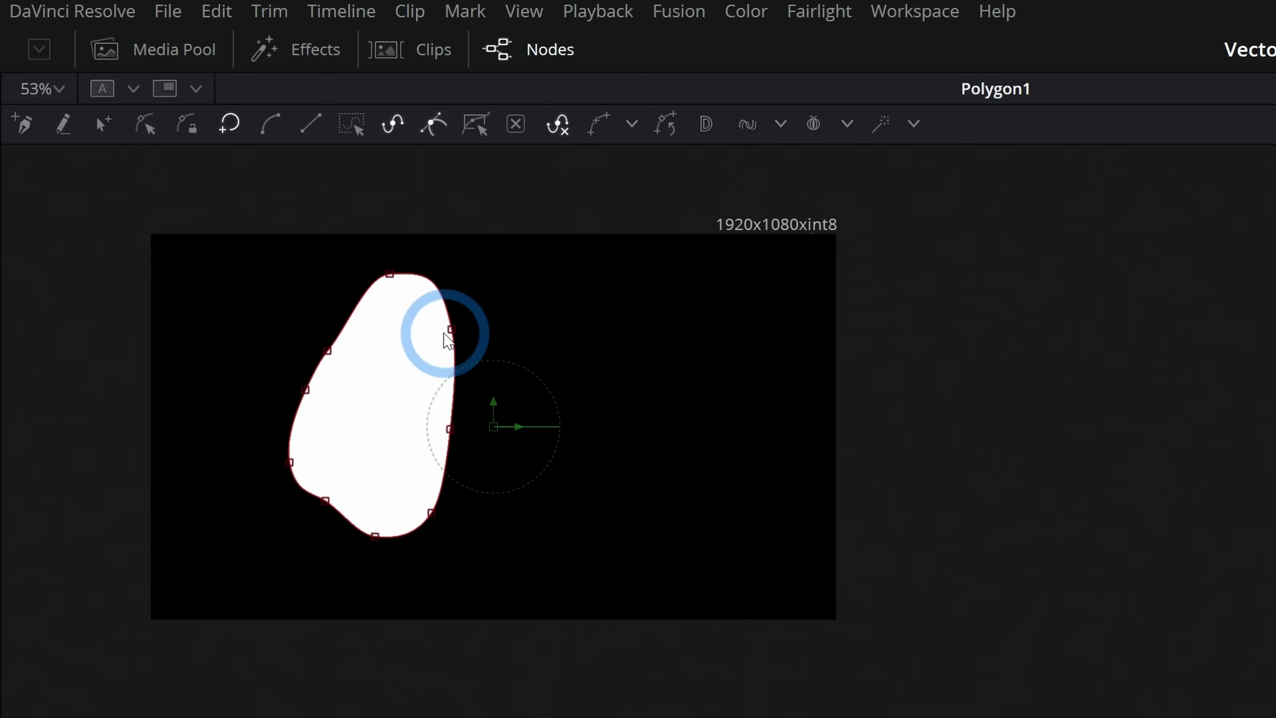
click(438, 288)
click(454, 365)
click(454, 384)
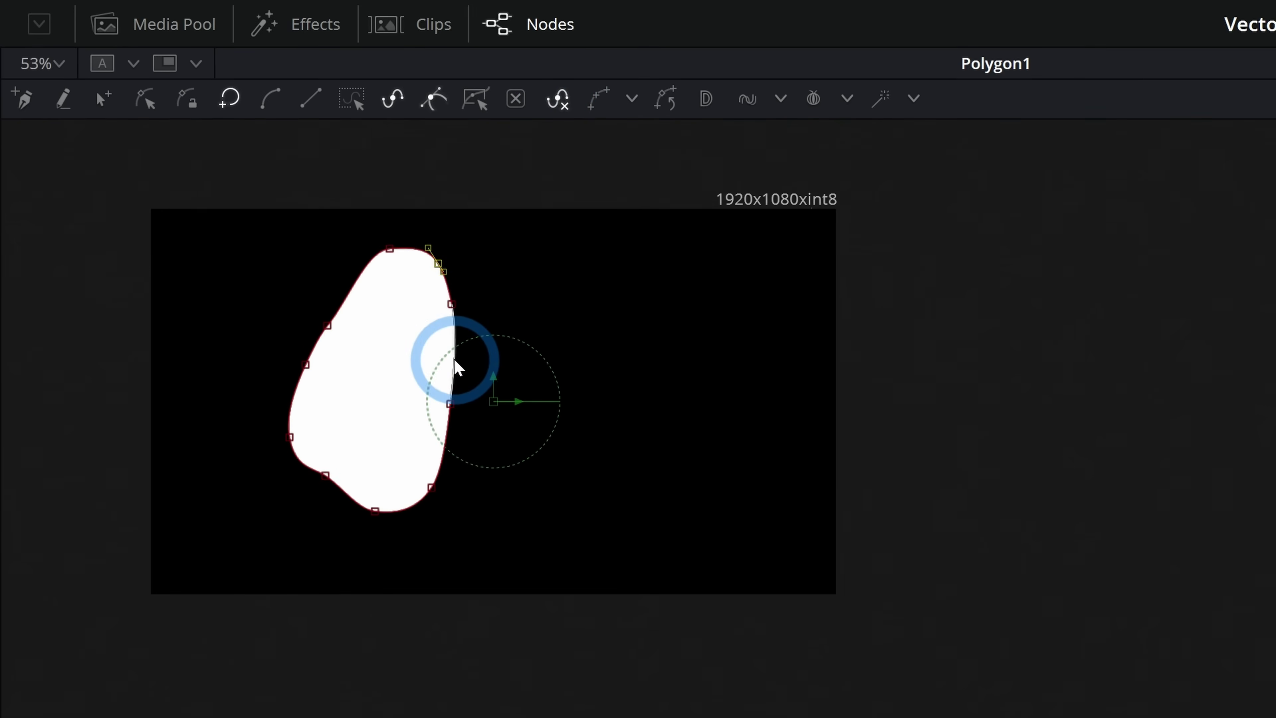
click(455, 398)
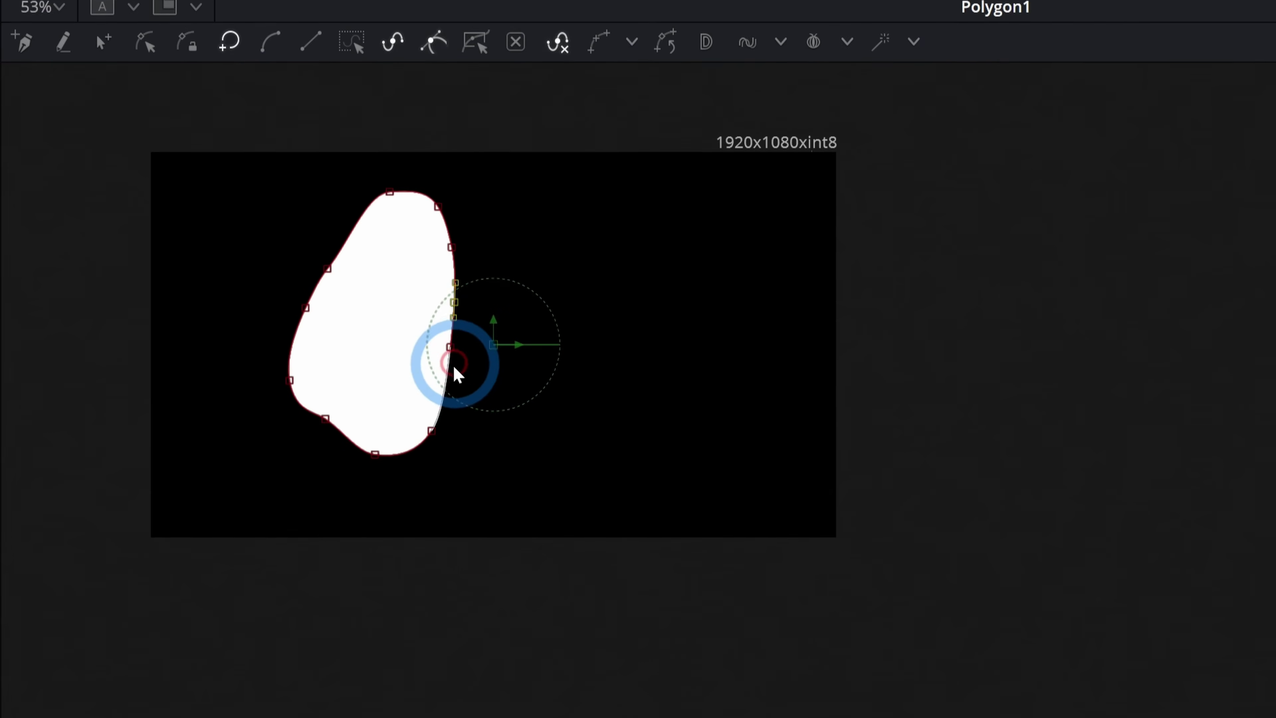
click(445, 391)
click(353, 42)
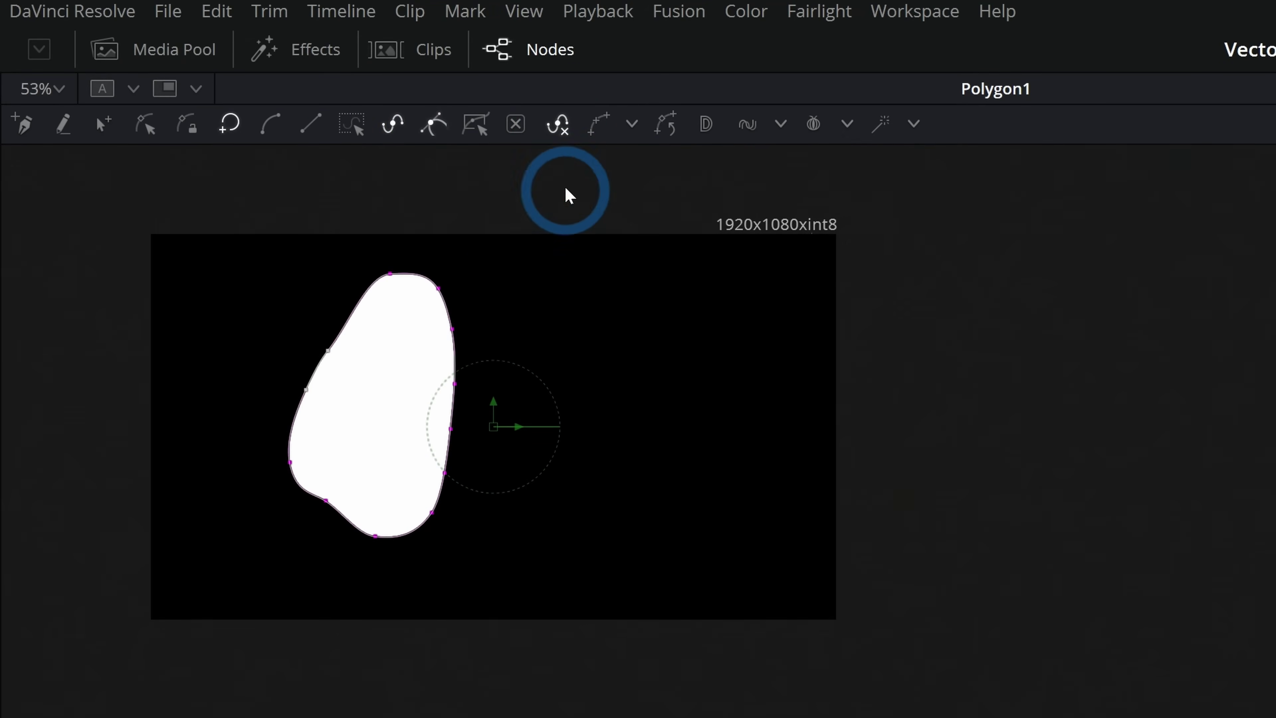
click(559, 122)
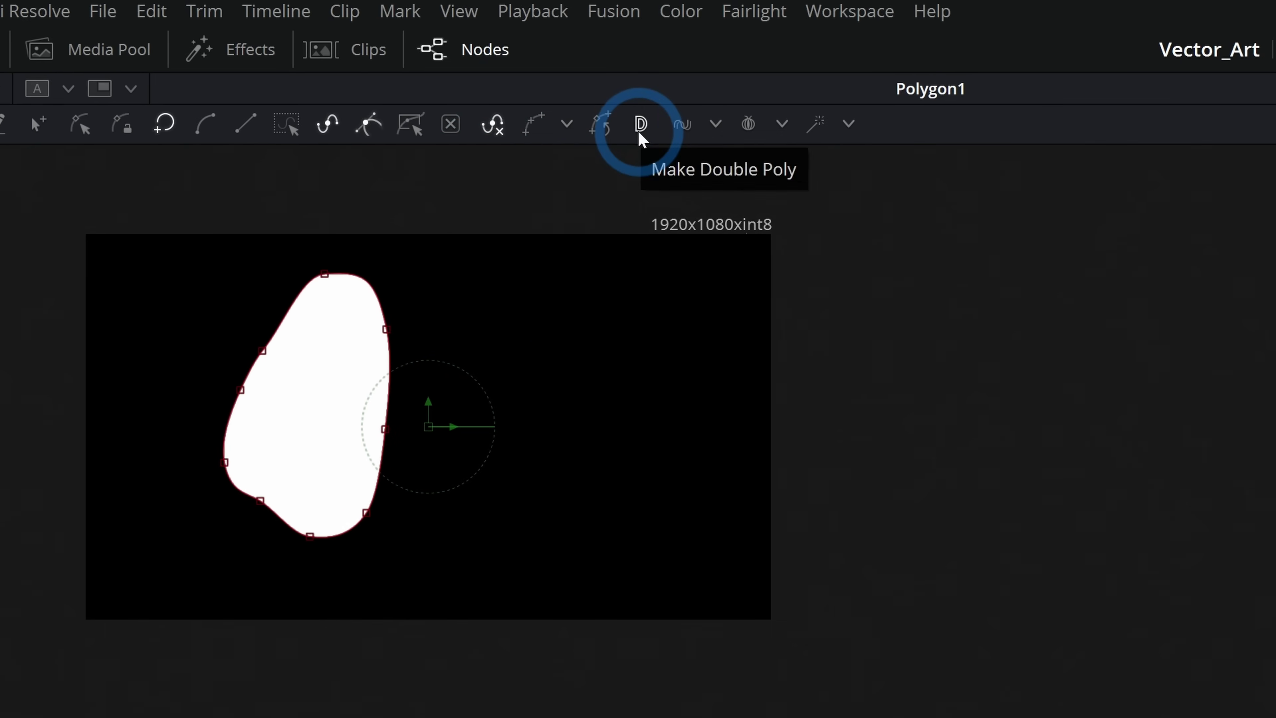
Step: Convert the polygon to a double poly and pull the outer upper-right point outward to feather that edge
click(640, 131)
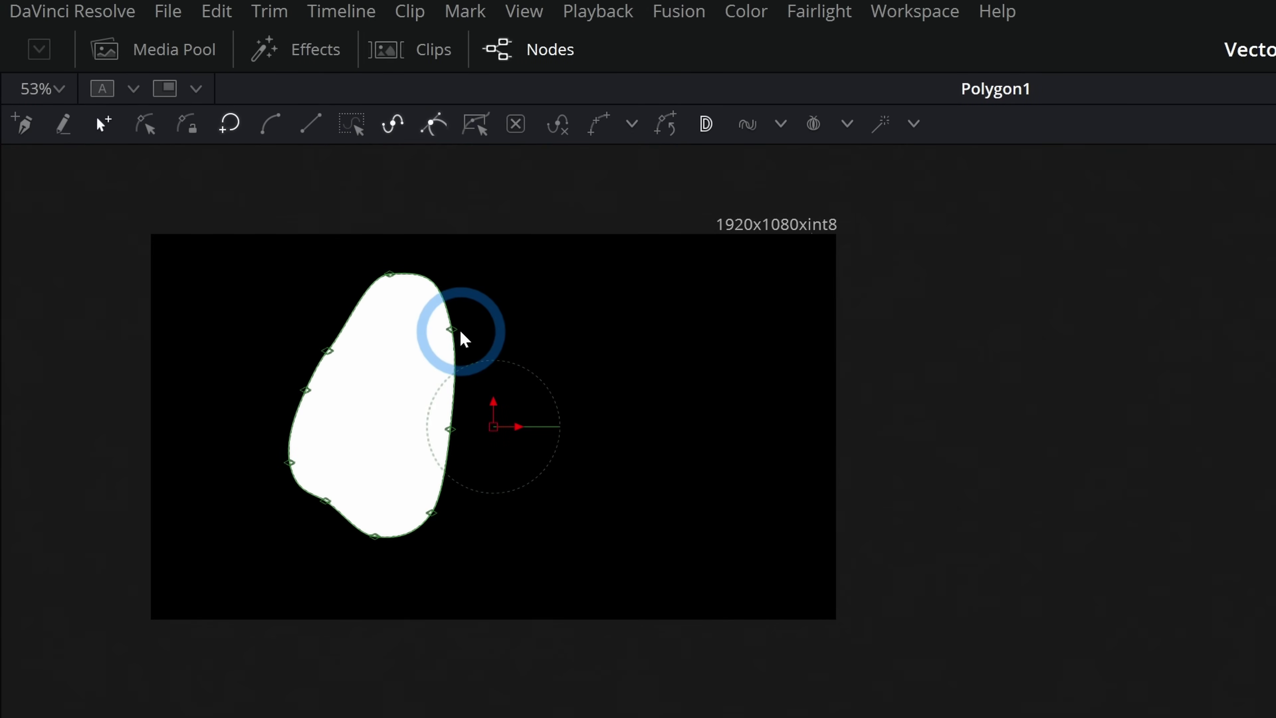
click(462, 335)
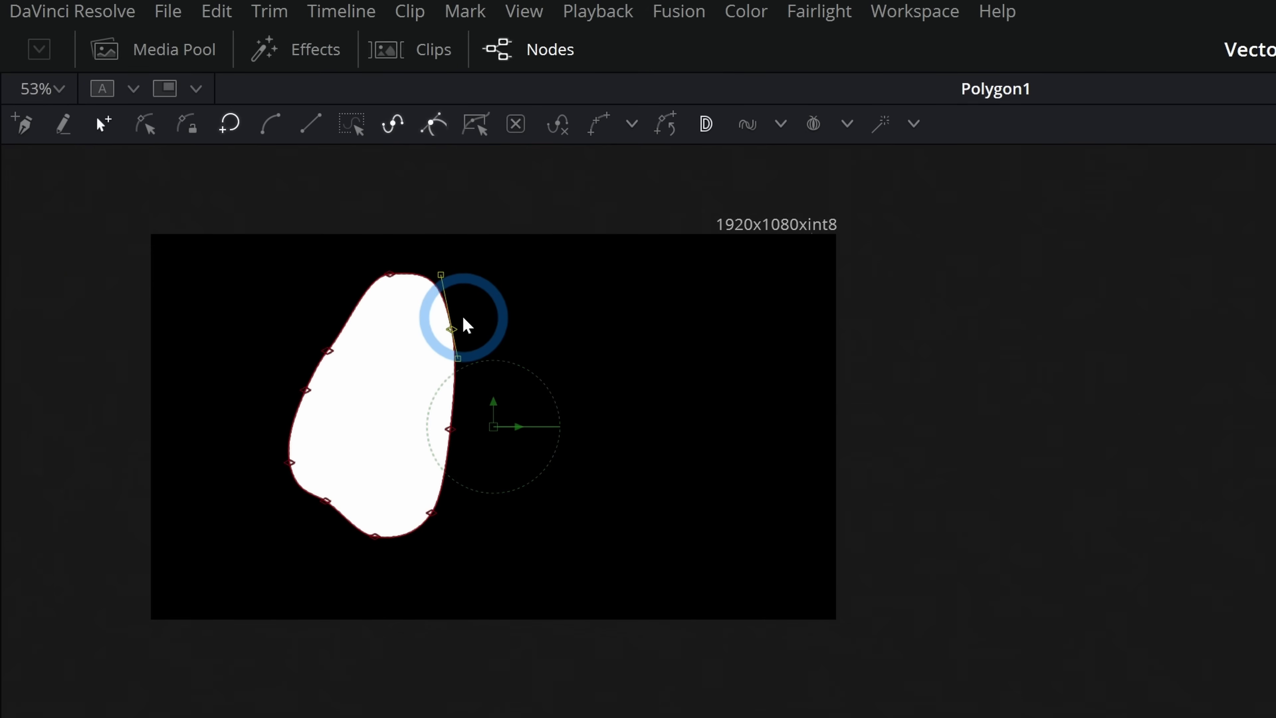
drag(463, 318, 554, 309)
mouse_move(450, 430)
mouse_down()
mouse_move(521, 436)
mouse_move(446, 438)
mouse_up()
drag(445, 362, 469, 377)
drag(376, 385, 371, 401)
click(515, 288)
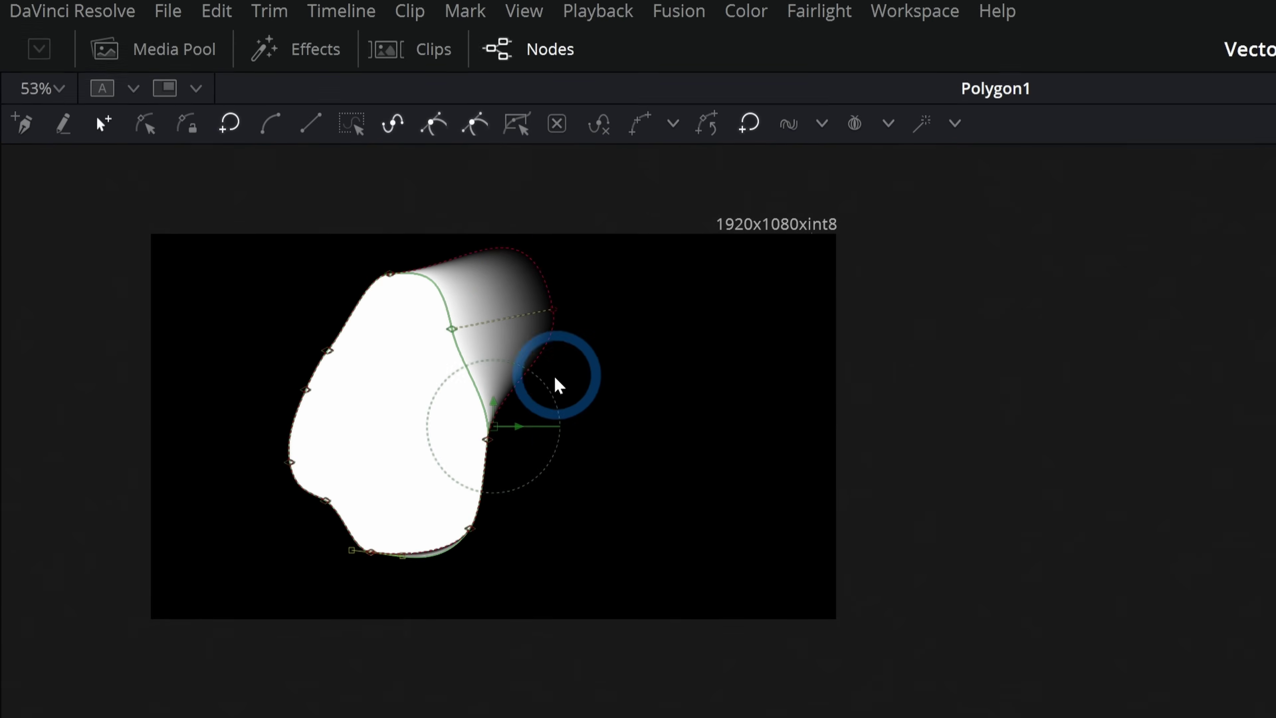
Step: Pull the outer outline's right-side points far outward and its lower-left points slightly outward to widen the soft falloff
drag(490, 433, 564, 456)
drag(467, 367, 689, 376)
click(565, 292)
drag(564, 359, 687, 327)
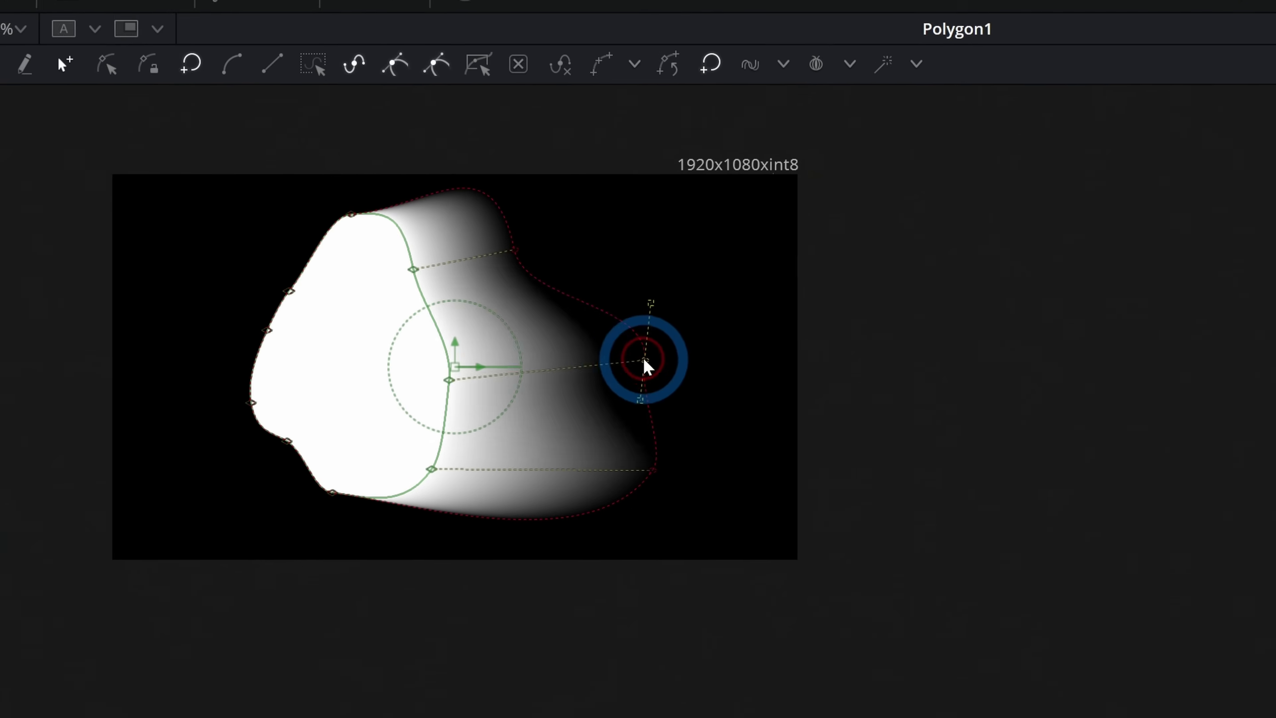
drag(553, 218, 628, 256)
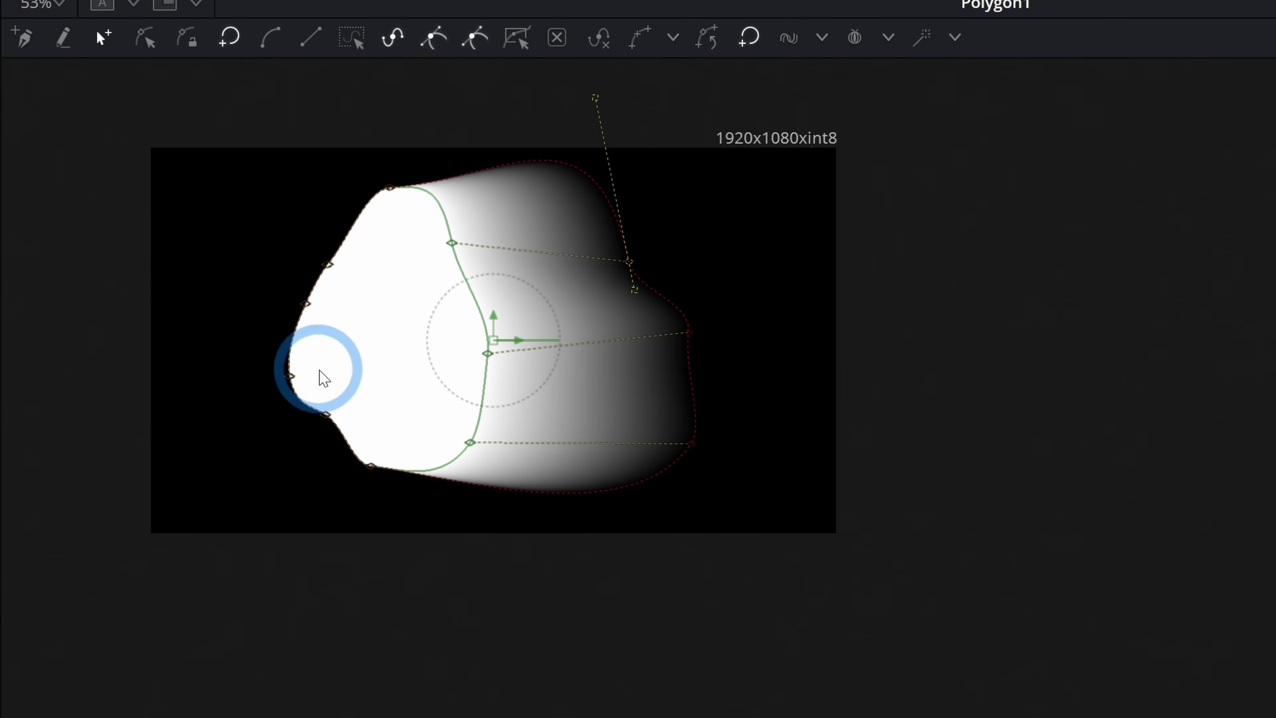
drag(370, 465, 359, 490)
drag(326, 414, 317, 428)
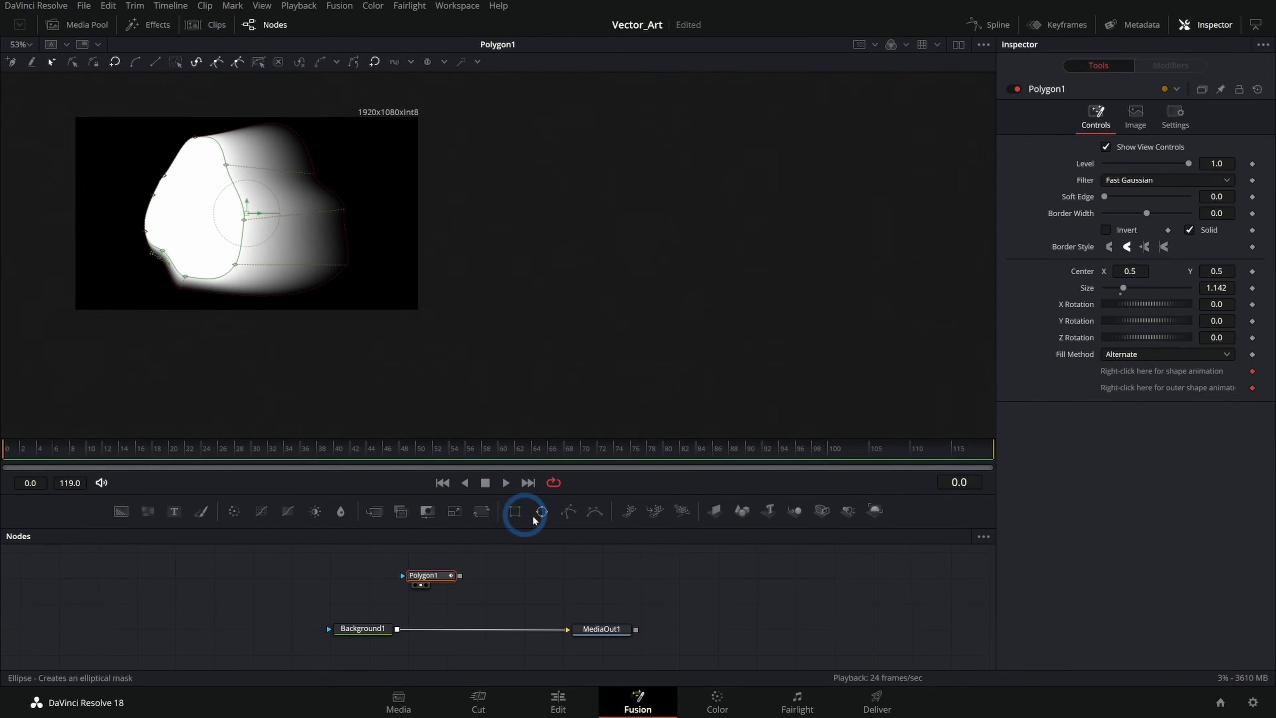
Step: Replace the Polygon mask with a BSpline mask above the Background node and show it in the viewer
key(Delete)
drag(594, 510, 429, 573)
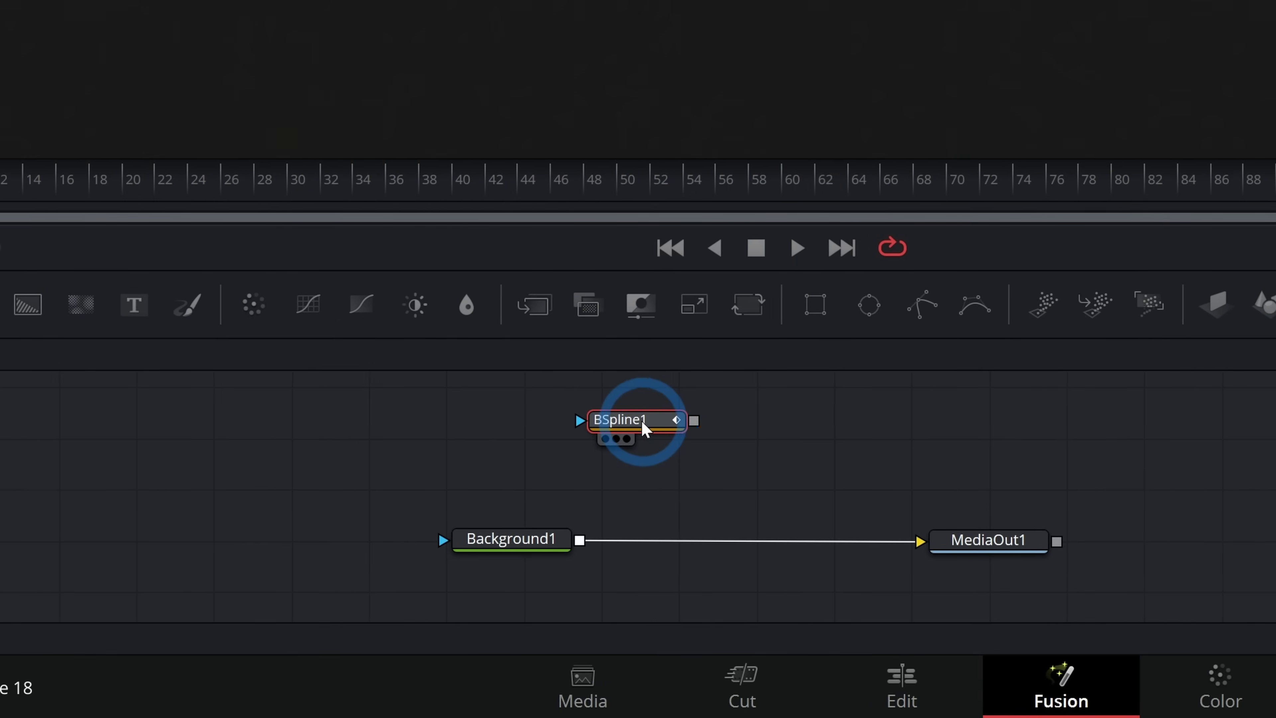
click(653, 422)
key(2)
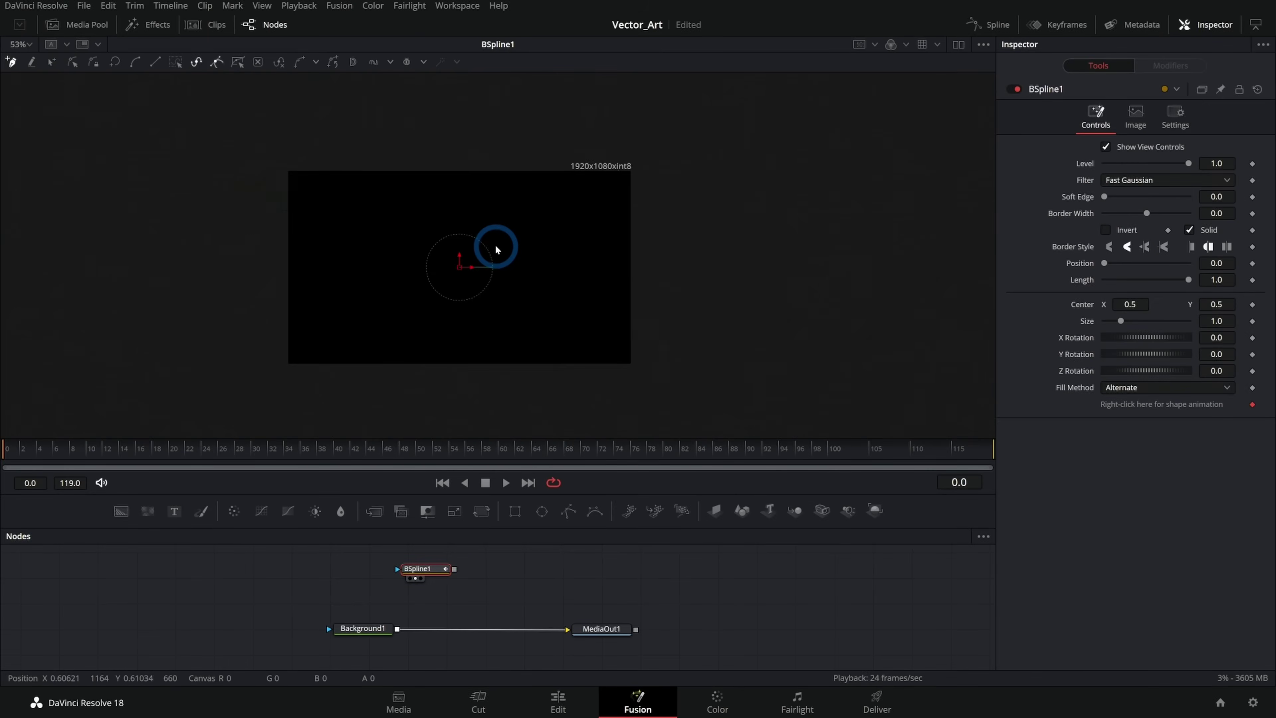
Step: Draw a closed B-spline shape with five control points around the upper middle of the frame
scroll(496, 248, up, 3)
drag(560, 254, 609, 228)
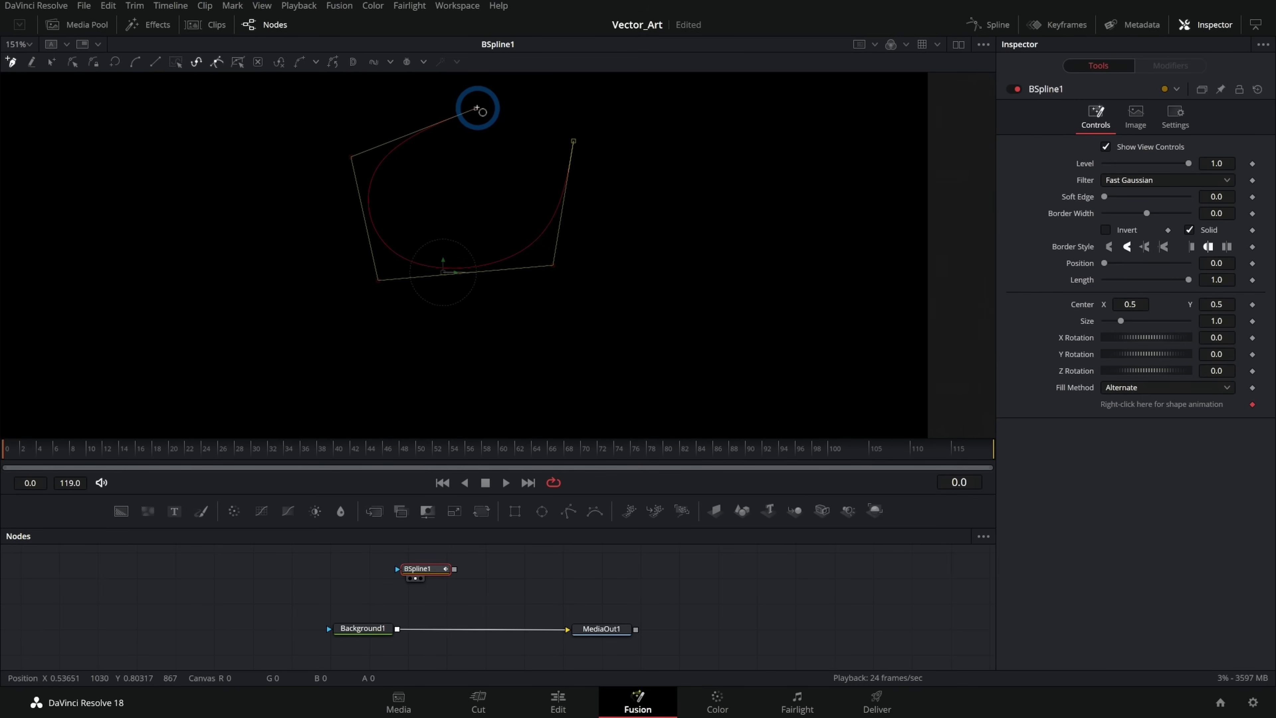
click(476, 109)
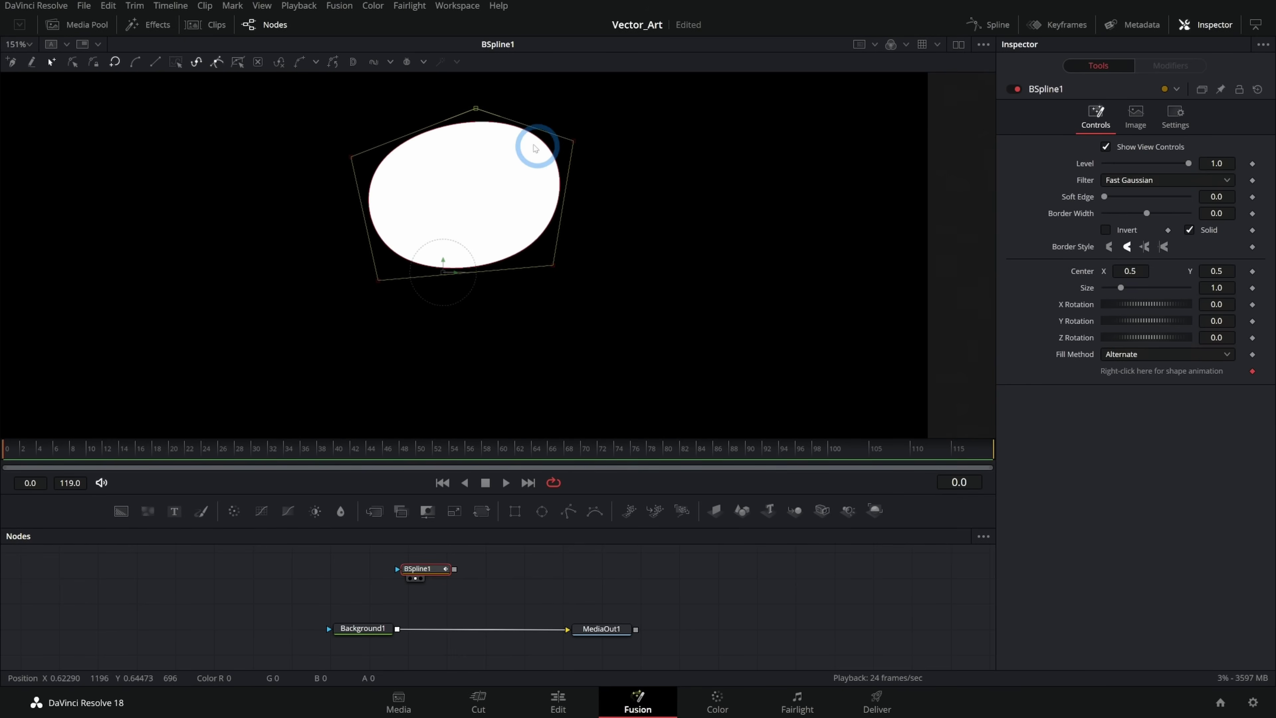
Step: Reshape the B-spline by moving its five control points, stretching the lower corners outward and adjusting the upper ones
mouse_move(477, 109)
mouse_down()
mouse_move(418, 119)
mouse_move(461, 94)
mouse_up()
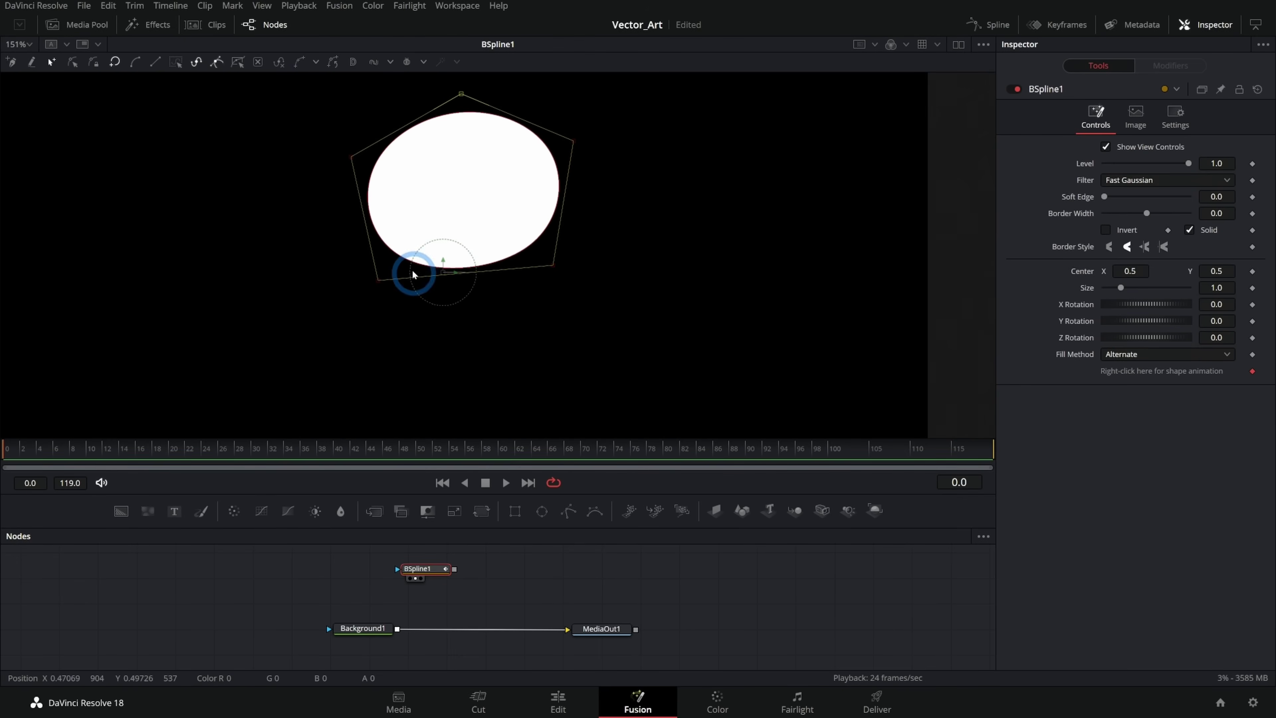
drag(377, 280, 312, 343)
drag(553, 265, 708, 316)
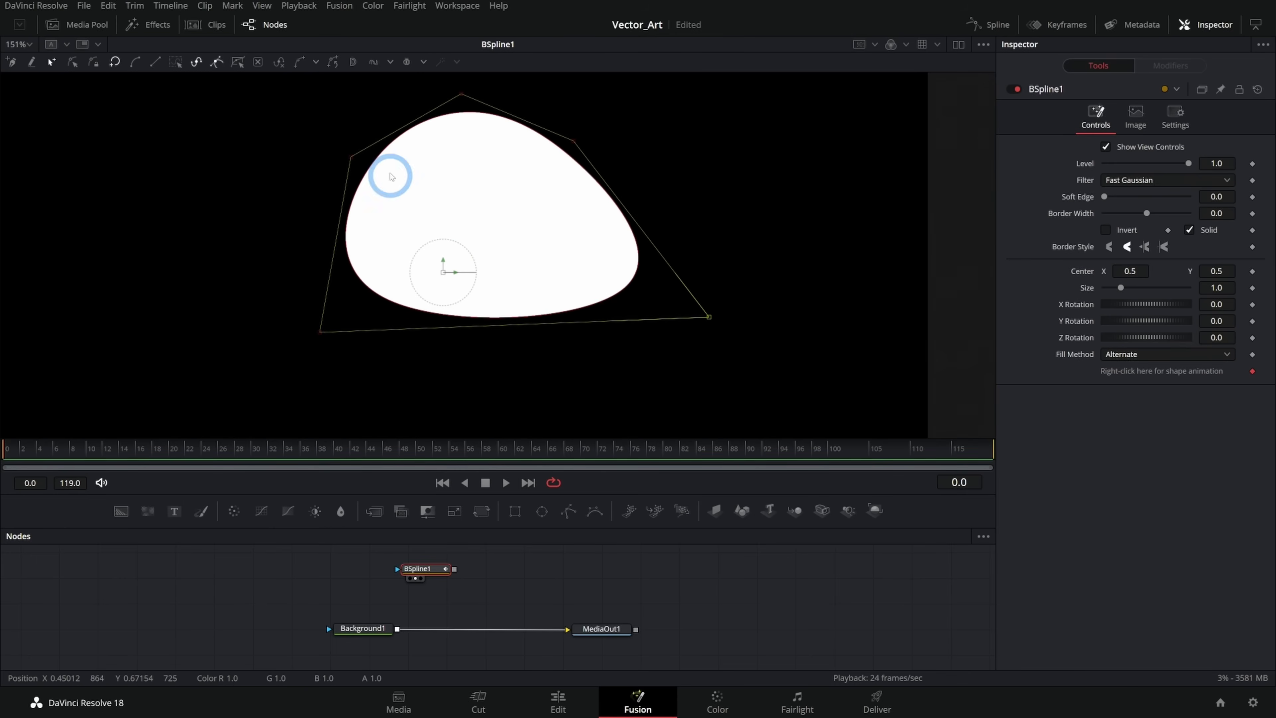
drag(353, 158, 270, 143)
drag(574, 142, 518, 111)
drag(274, 149, 344, 147)
drag(319, 331, 283, 308)
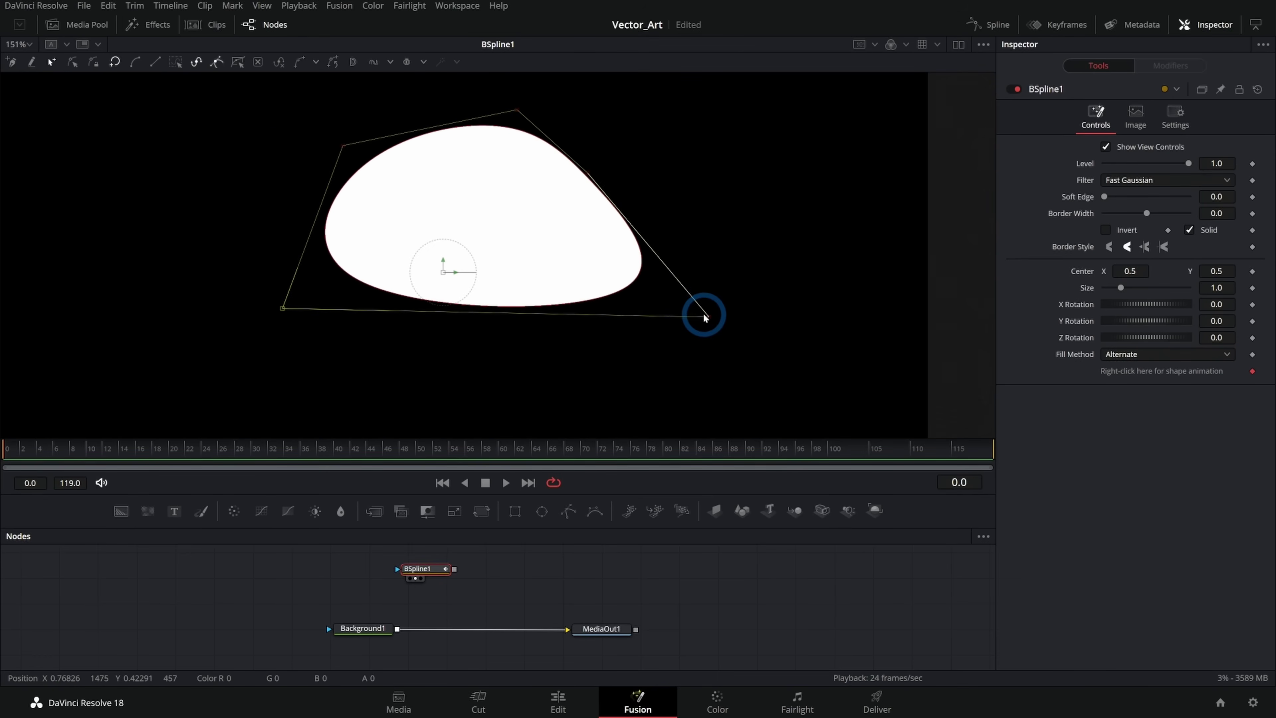
drag(706, 316, 566, 303)
Step: Delete the BSpline mask node
key(Delete)
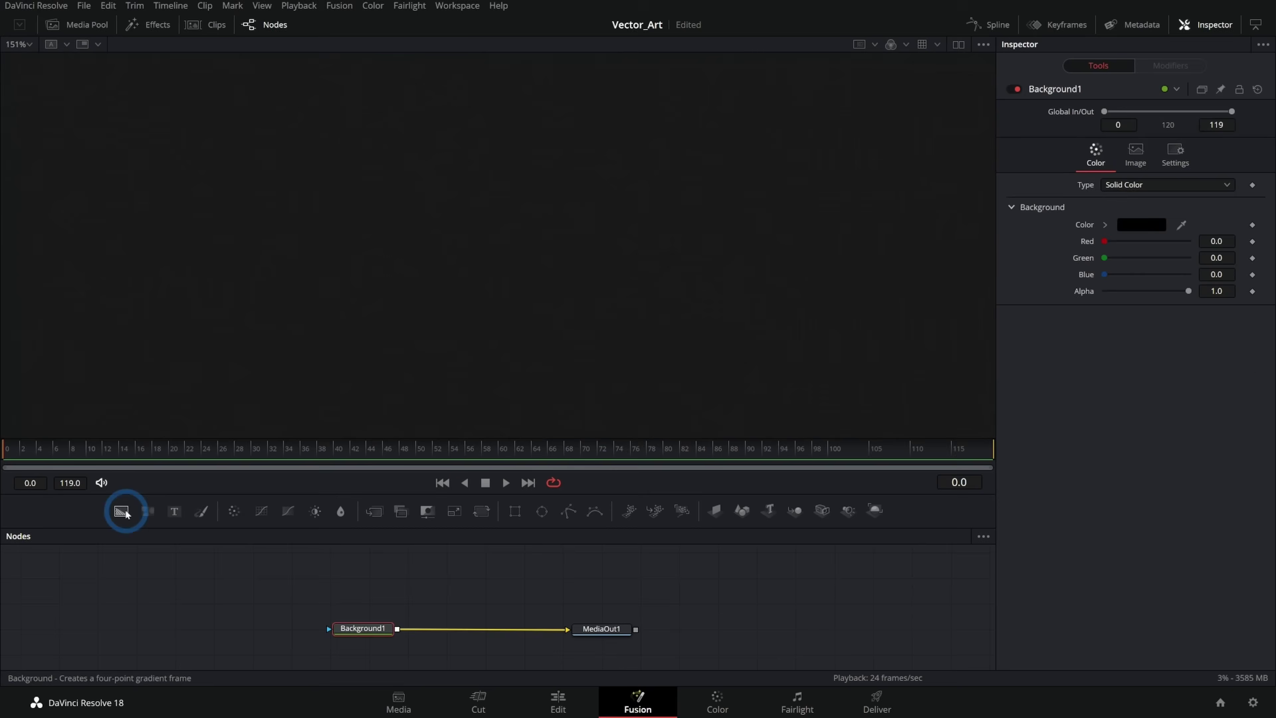
Step: Merge a green Background node (green 0.354) over the existing Background and attach a Polygon mask to it
drag(121, 510, 435, 592)
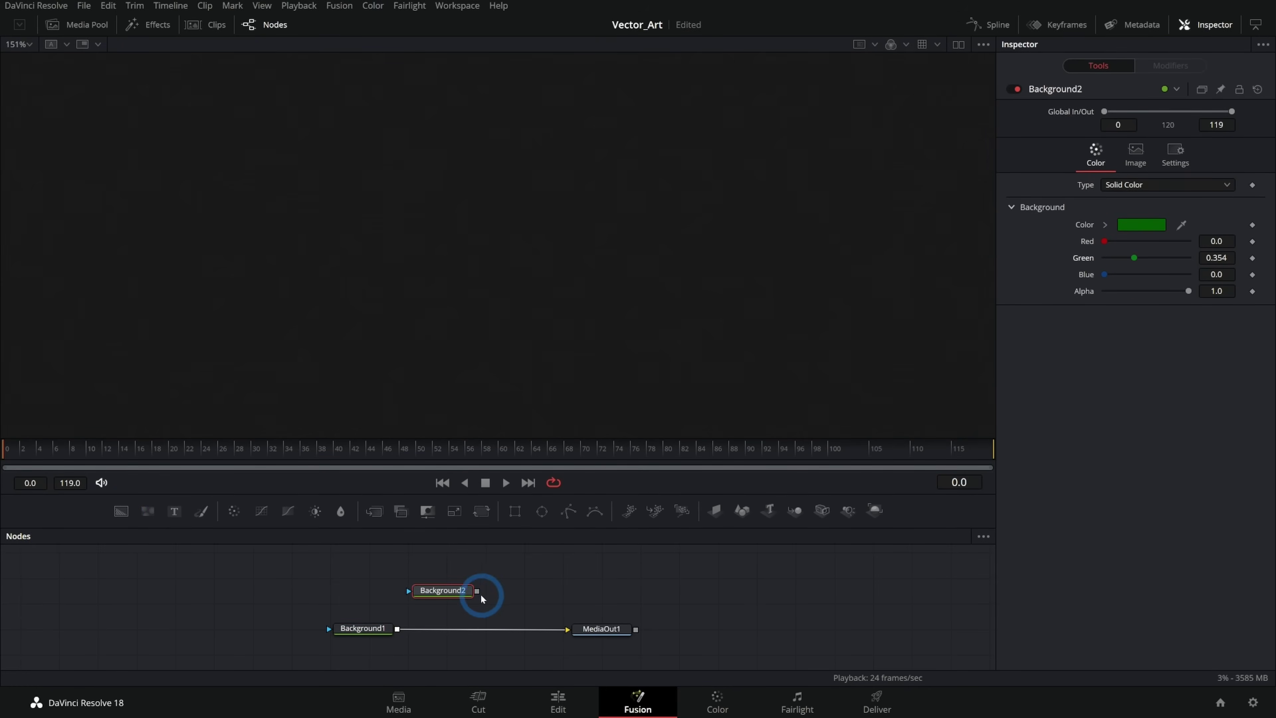
drag(480, 594, 397, 629)
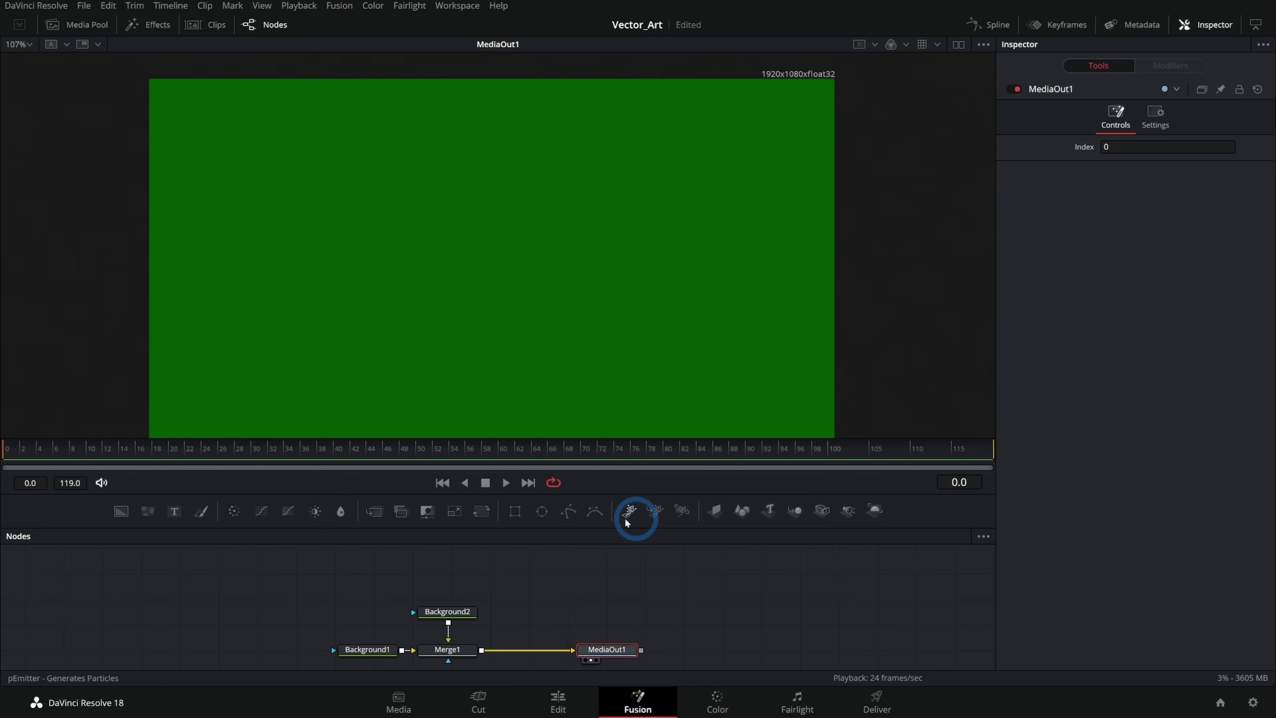
drag(490, 585, 462, 612)
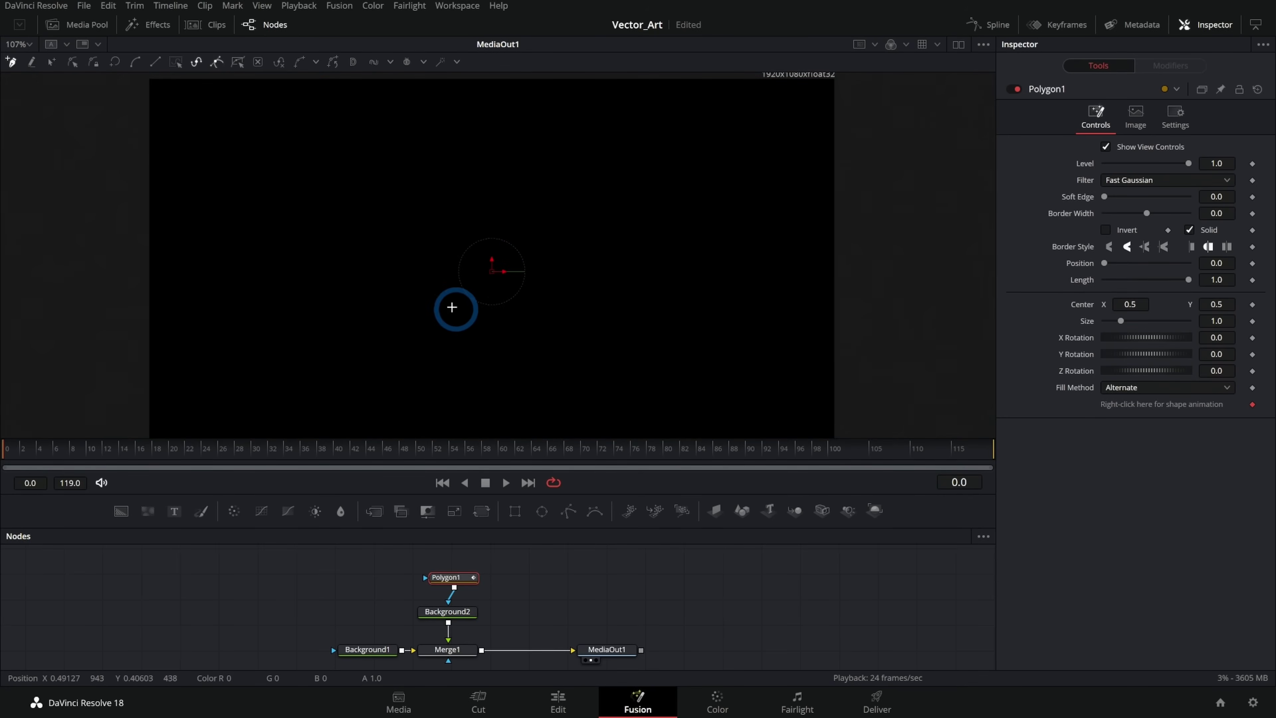
Step: Draw a closed, straight-edged pine tree with a trunk, level the trunk's base and lower the outer branch corners
scroll(410, 325, up, 2)
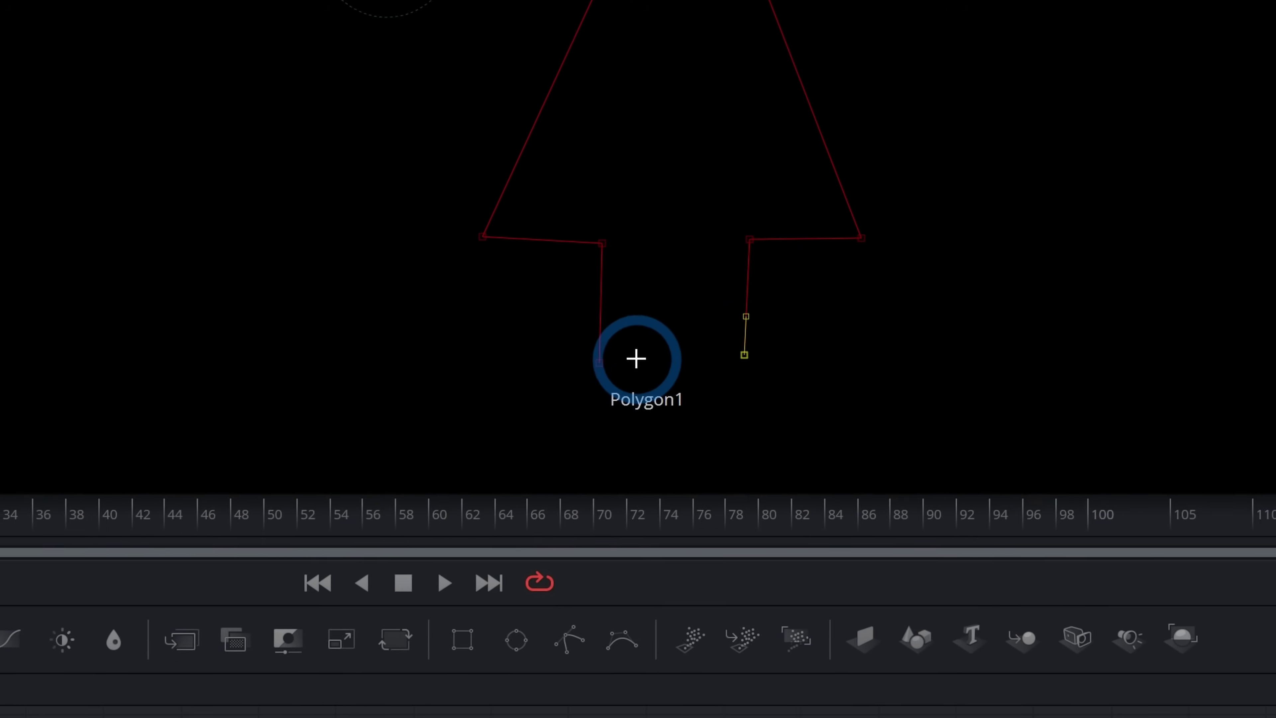
click(639, 359)
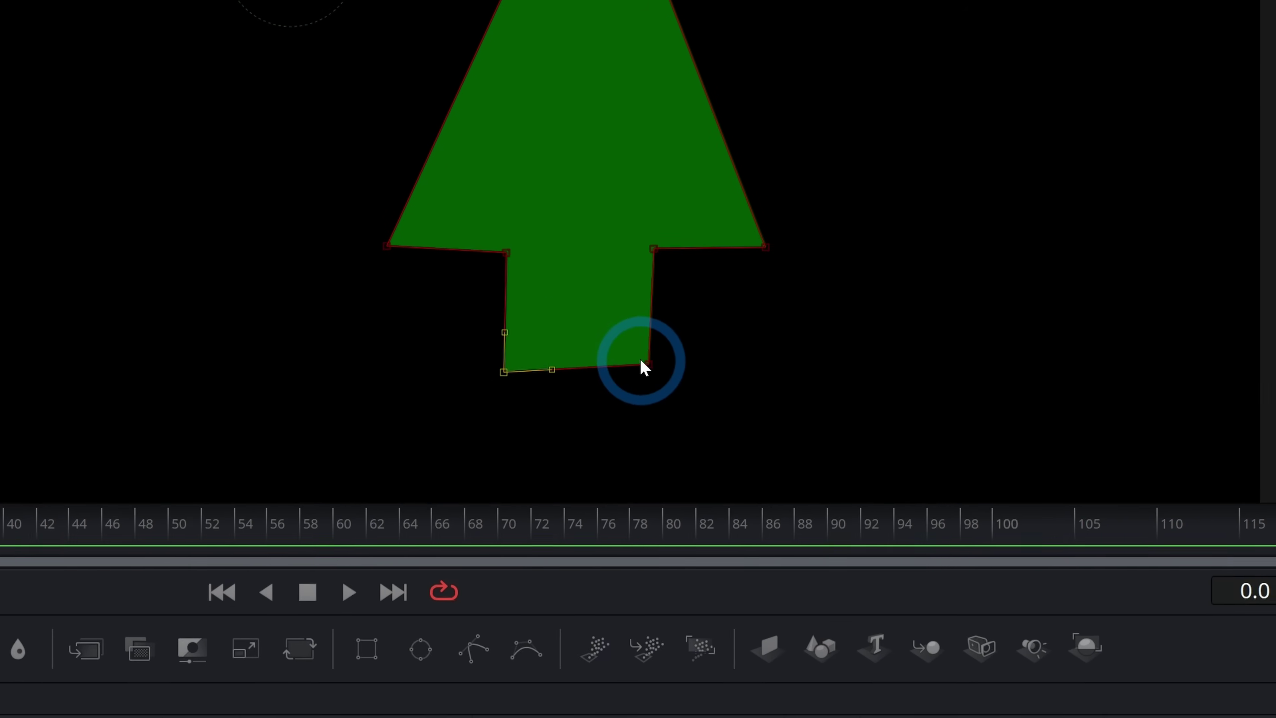
drag(637, 361, 637, 370)
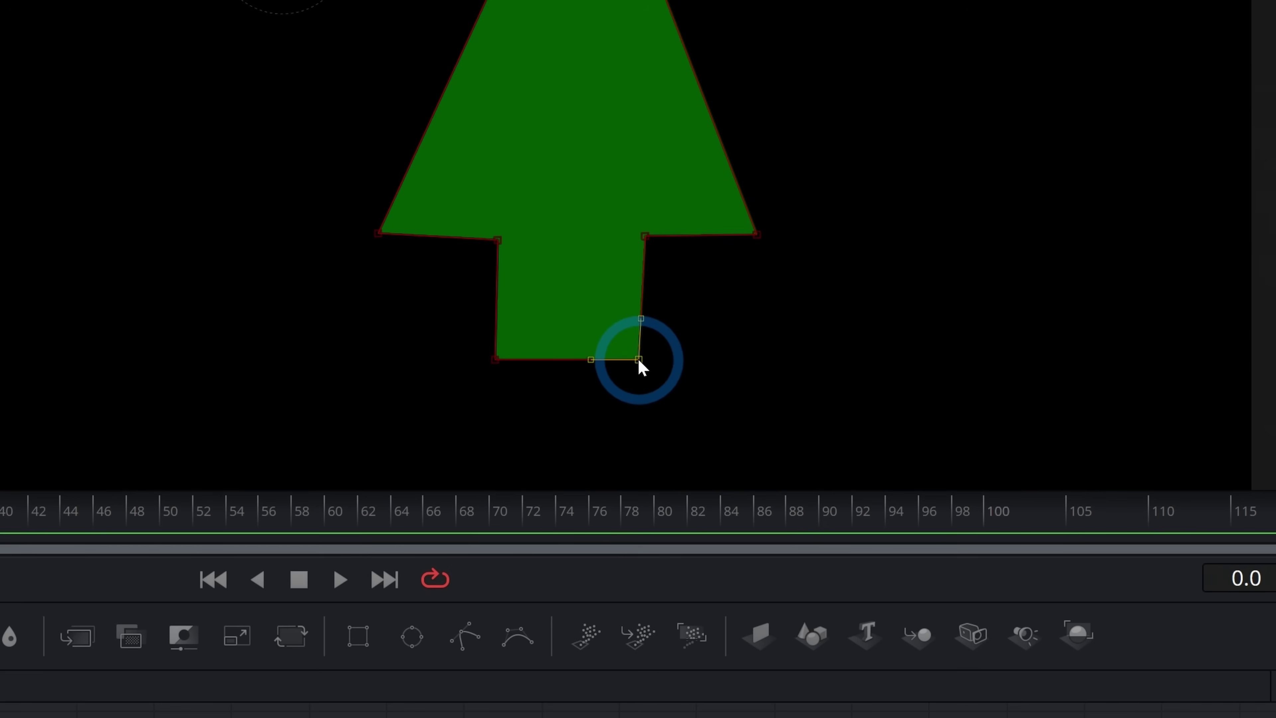
drag(640, 246, 639, 252)
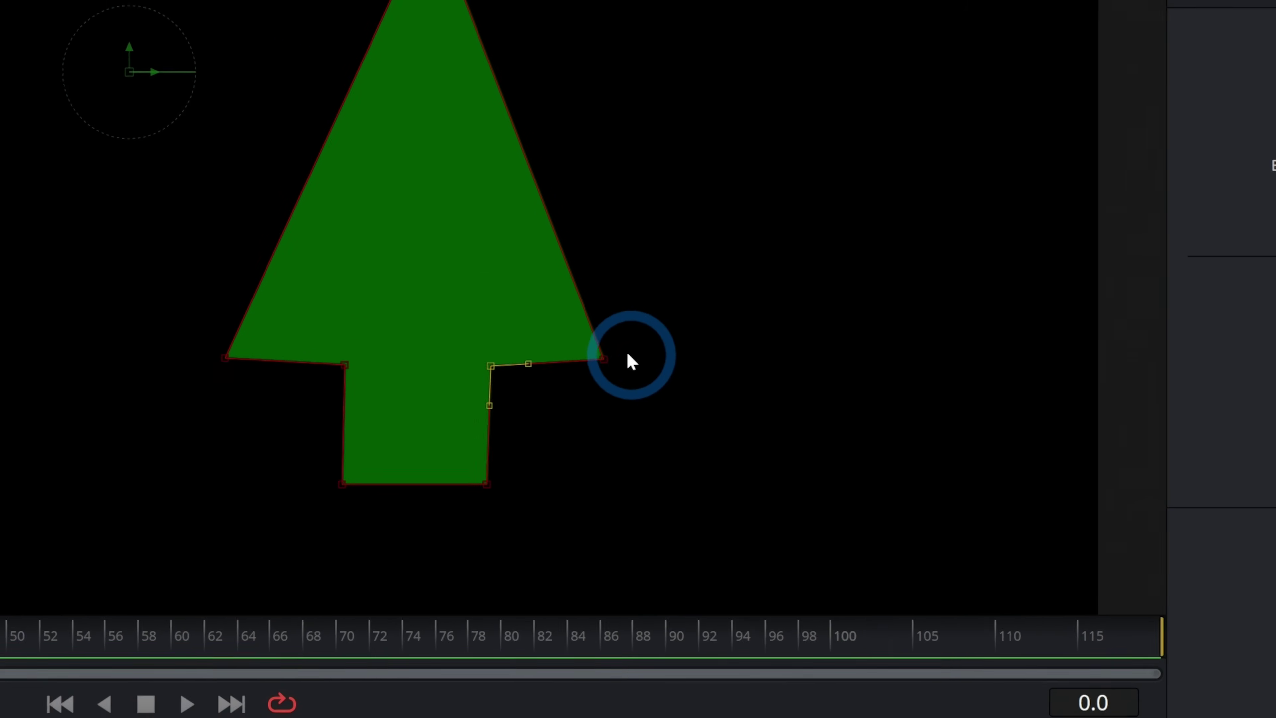
drag(753, 350, 761, 379)
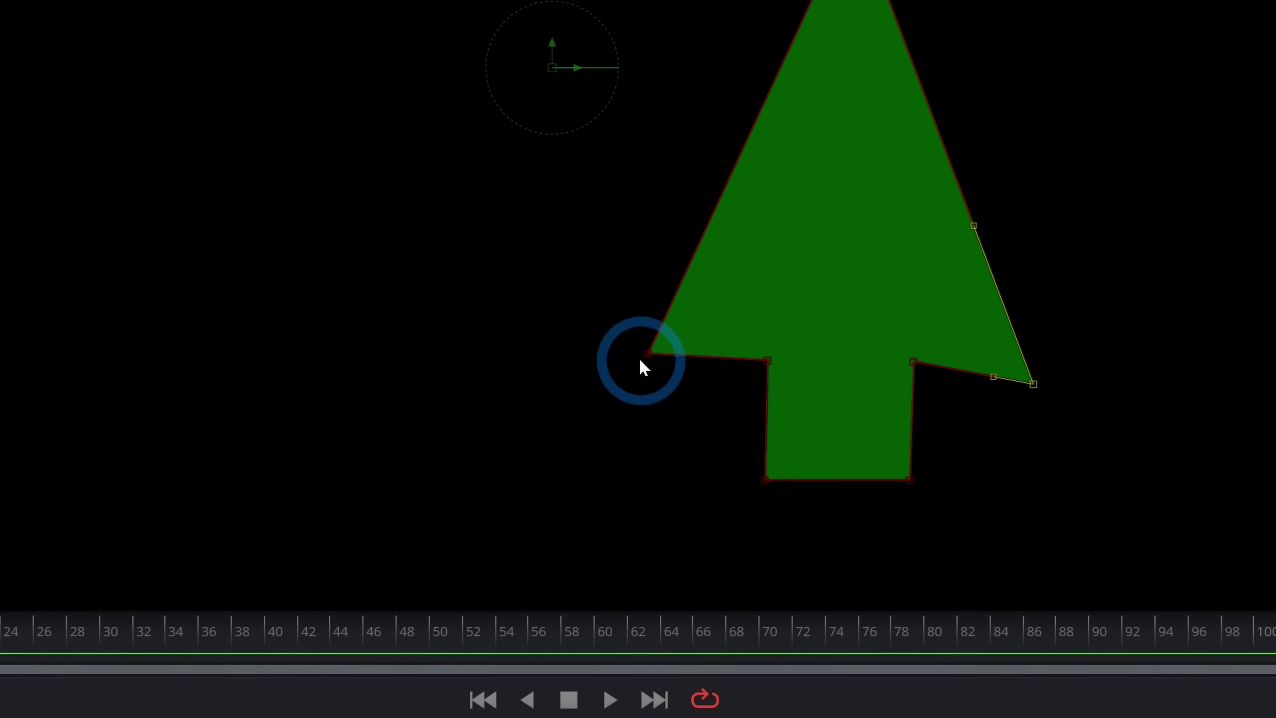
drag(691, 336, 695, 357)
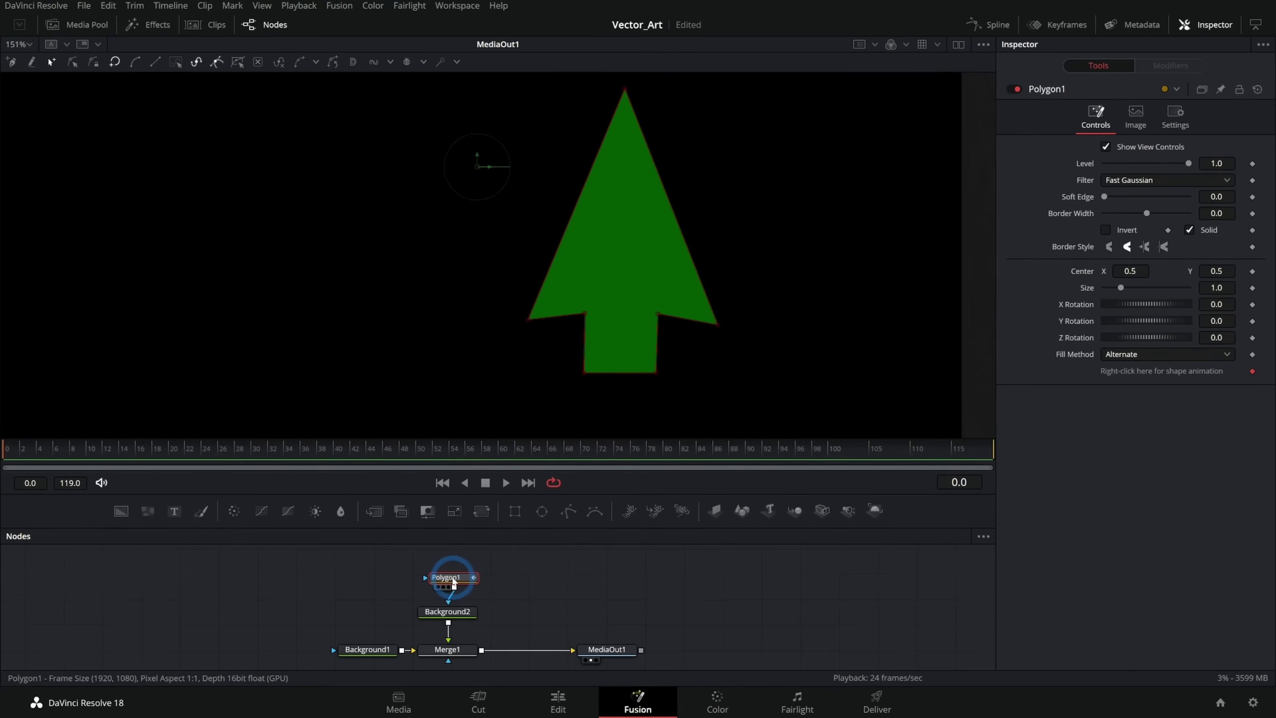
Step: Reset the Polygon mask and draw a closed, curved treetop outline with twelve points forming six lobes
click(698, 251)
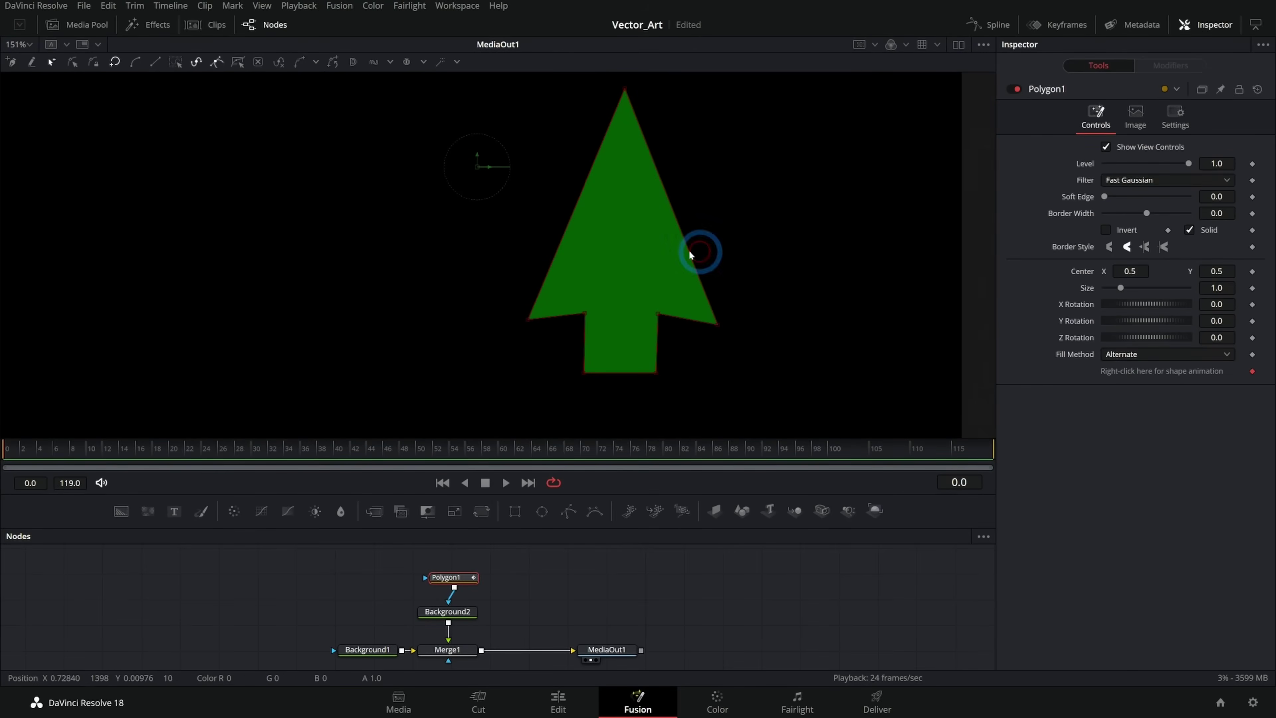
click(1258, 89)
click(808, 254)
click(619, 113)
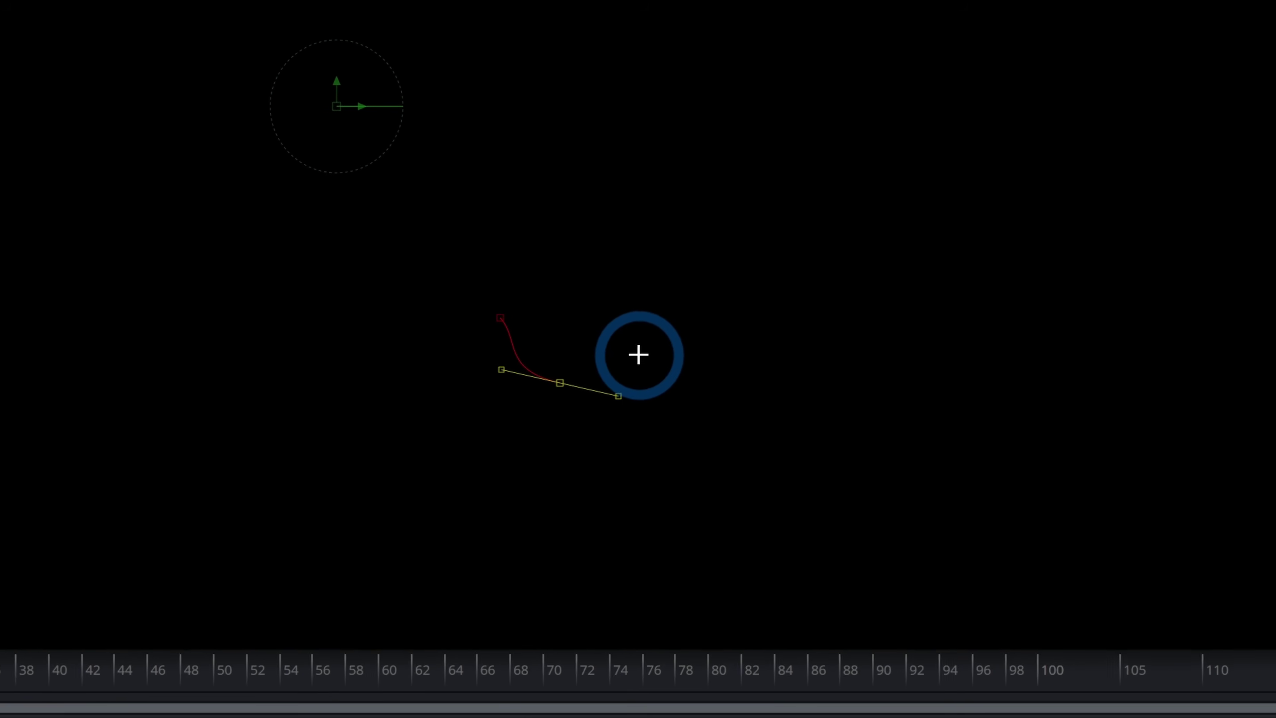
click(665, 298)
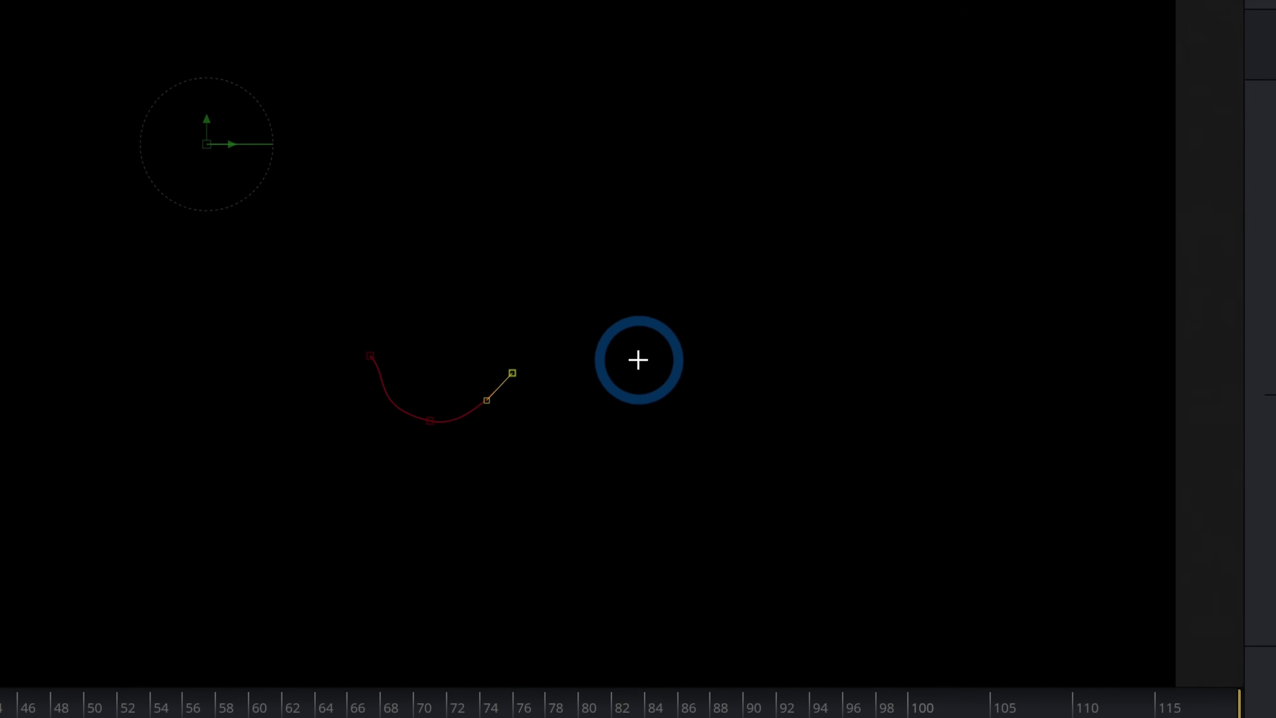
drag(757, 349, 805, 299)
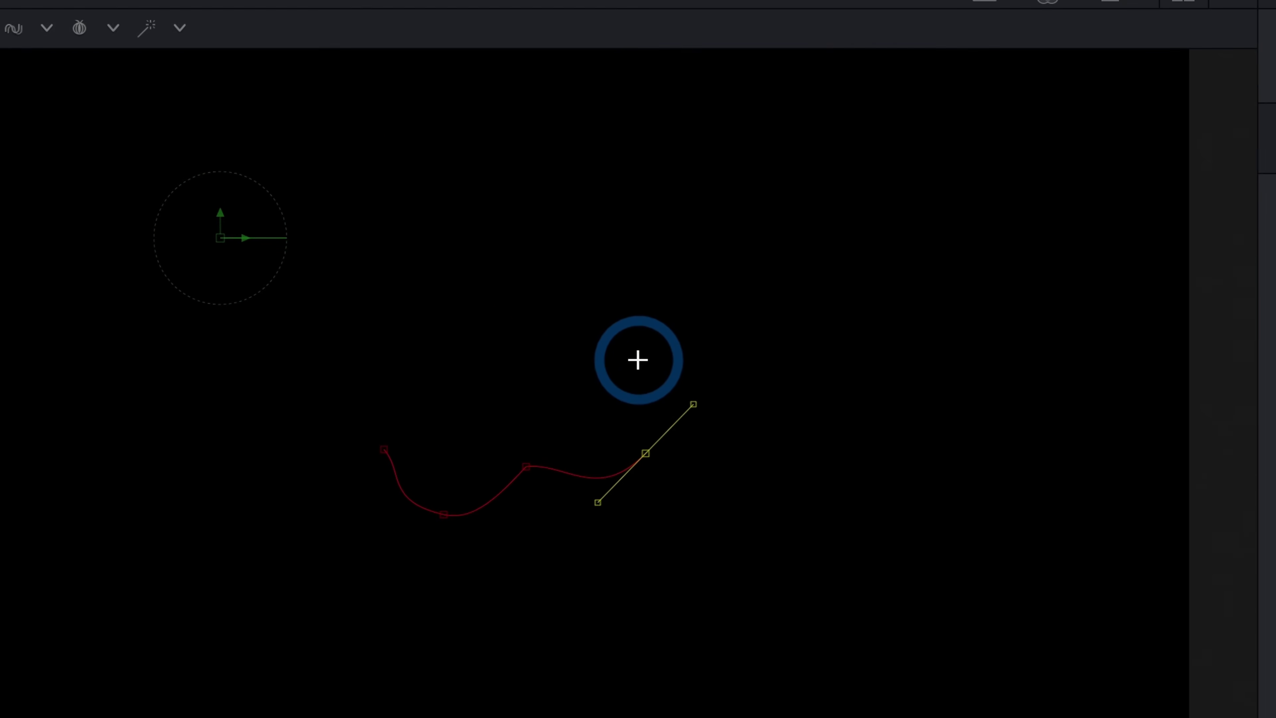
drag(657, 268, 648, 203)
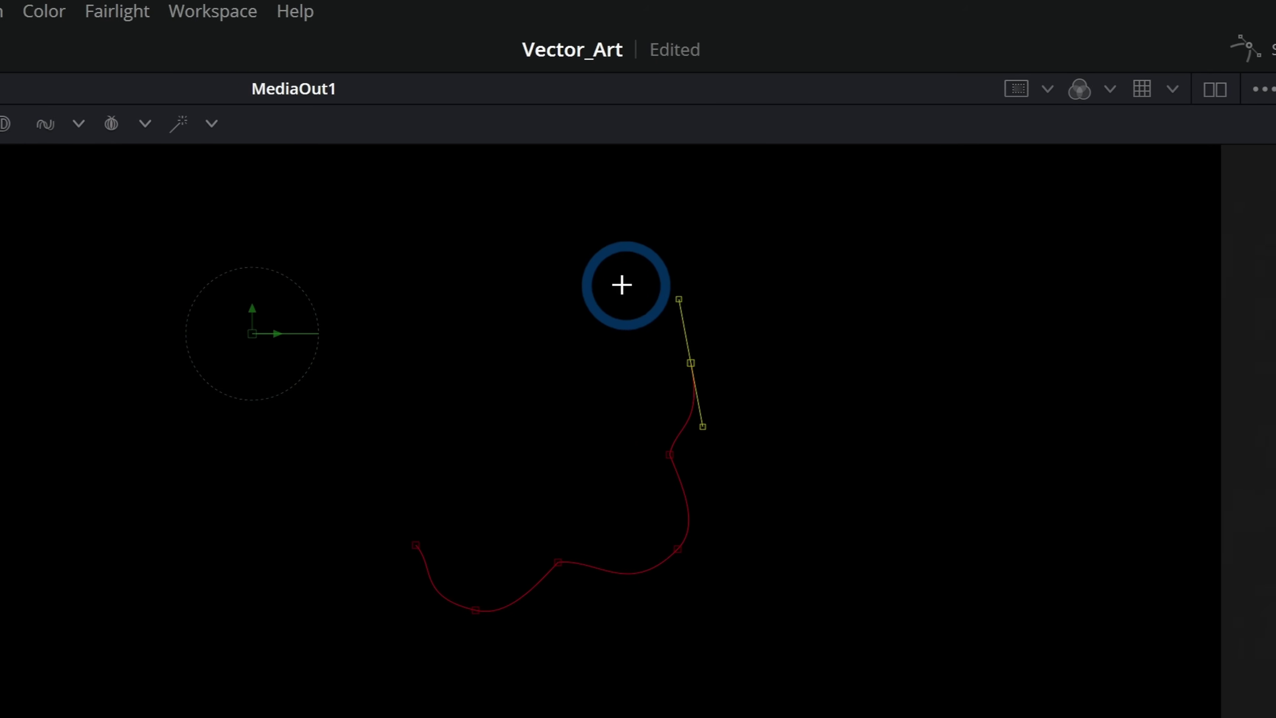
drag(636, 290, 505, 259)
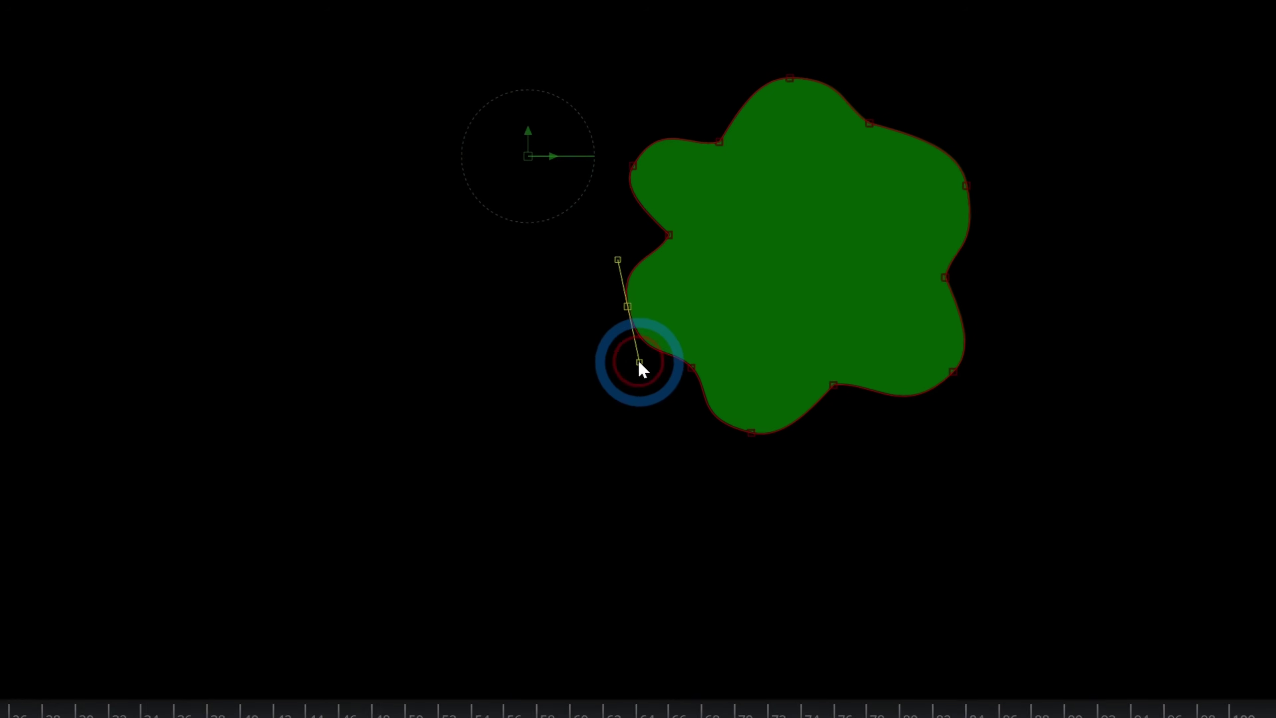
Step: Adjust the points and curve handles along the foliage's lower edge to round the lobes and sharpen the notches
drag(639, 362, 698, 382)
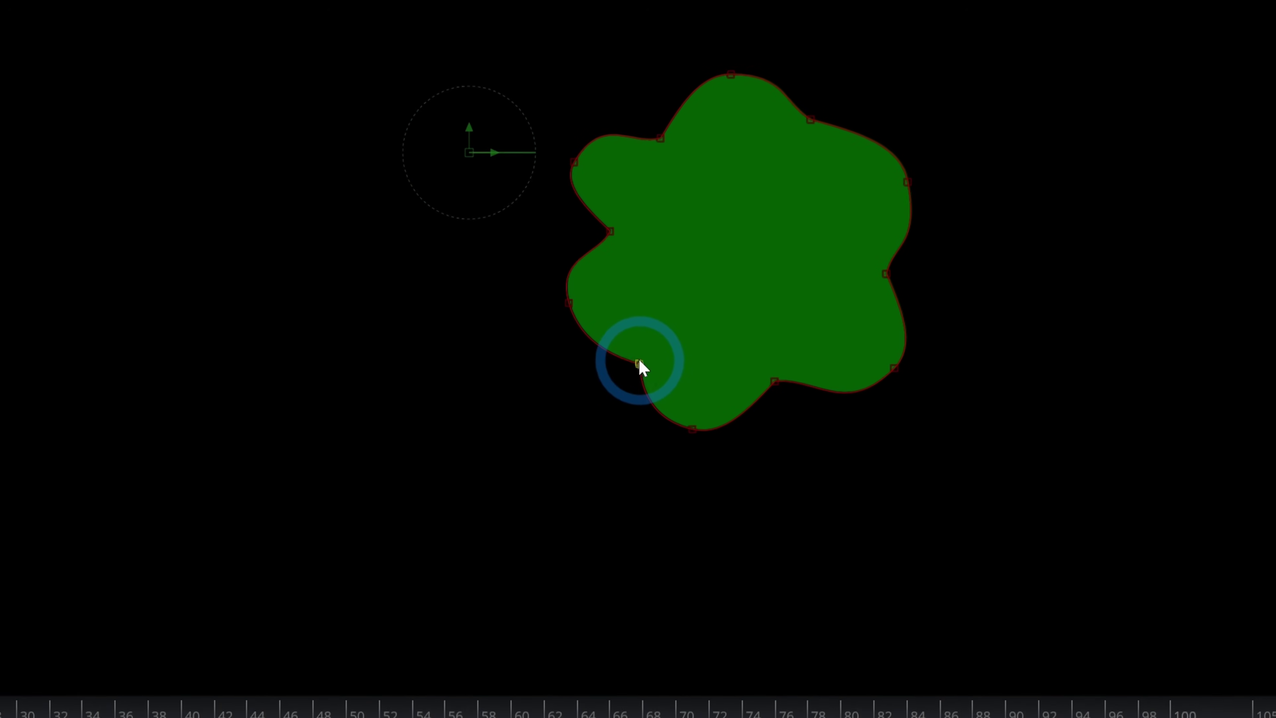
click(723, 446)
drag(692, 427, 744, 442)
drag(667, 296, 665, 293)
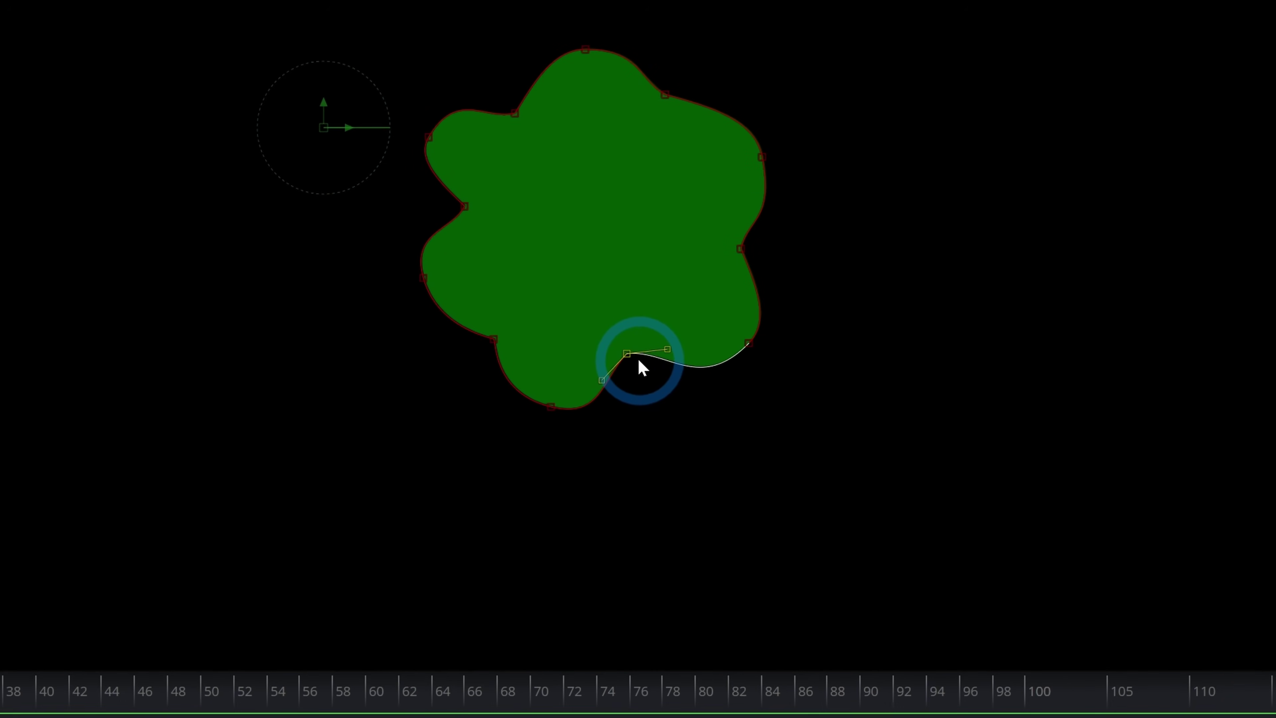
mouse_move(678, 352)
mouse_down()
mouse_move(673, 332)
mouse_move(683, 369)
mouse_move(632, 348)
mouse_move(635, 361)
mouse_move(636, 340)
mouse_move(633, 380)
mouse_move(641, 346)
mouse_move(642, 367)
mouse_move(662, 352)
mouse_up()
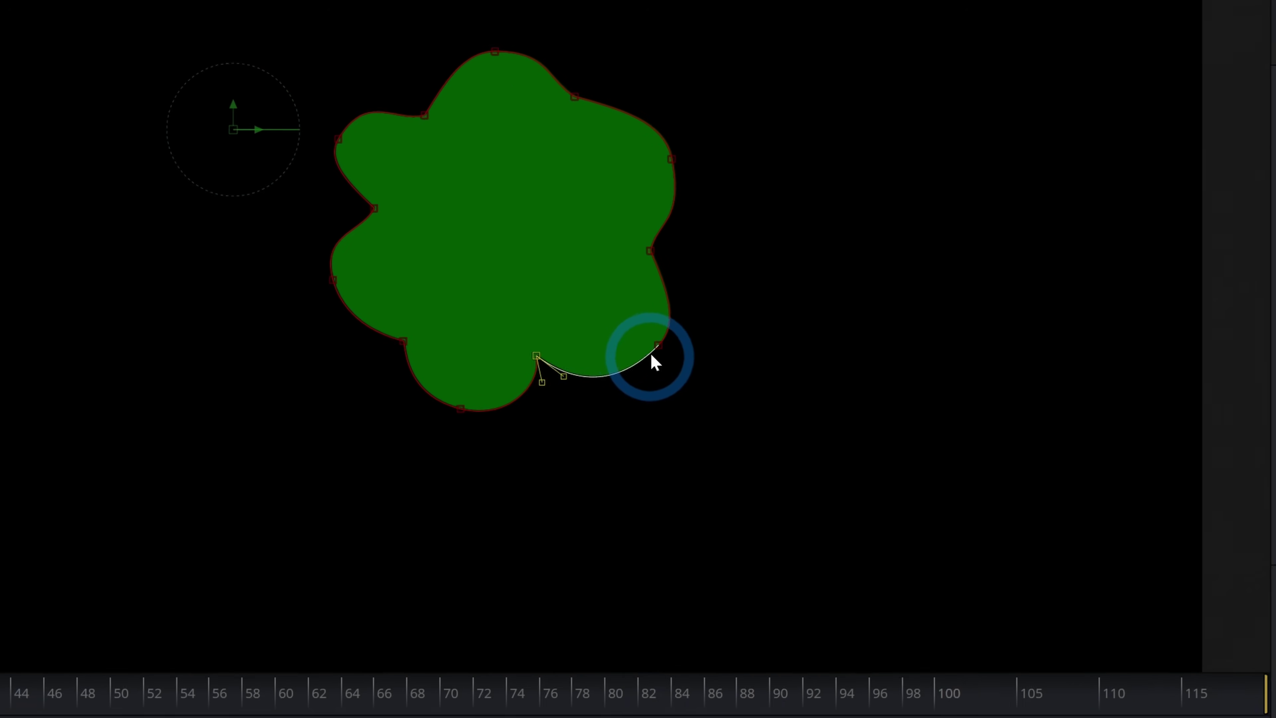
Step: Refine the curve handles at the foliage's remaining notches so the side and upper lobes are rounder
click(650, 251)
drag(655, 222, 672, 238)
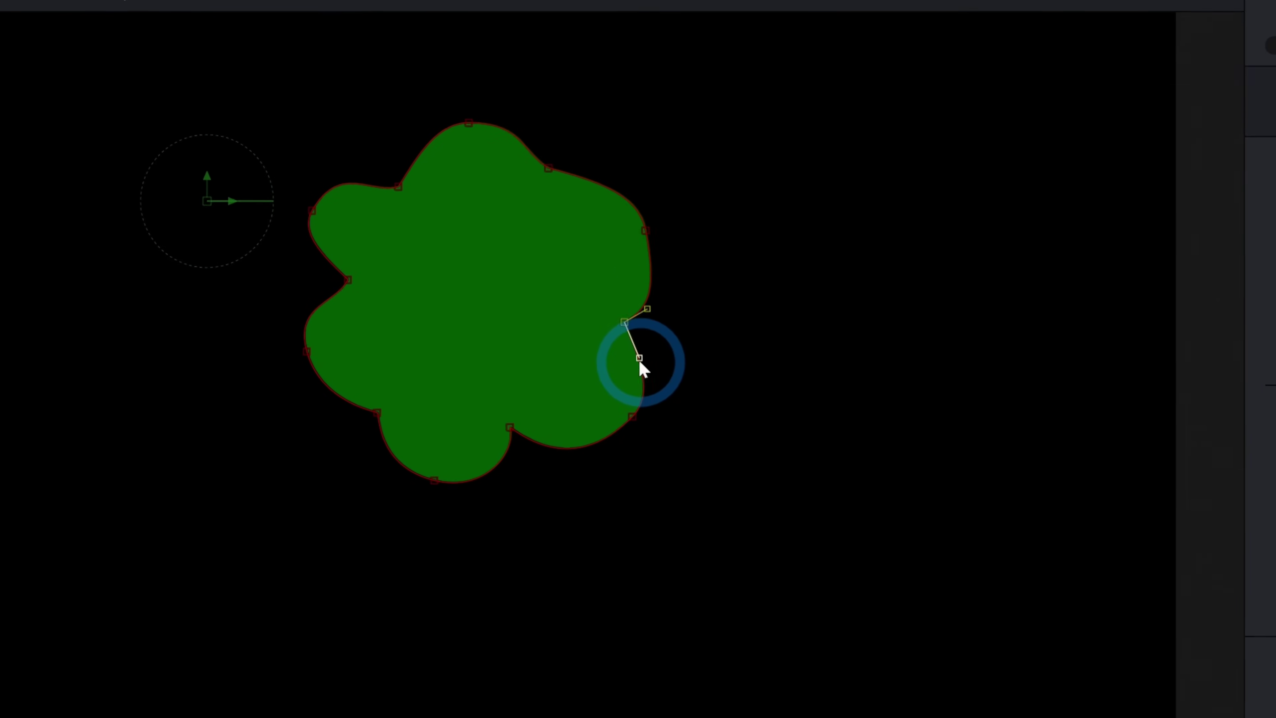
mouse_move(639, 359)
mouse_down()
mouse_move(648, 330)
mouse_move(647, 342)
mouse_up()
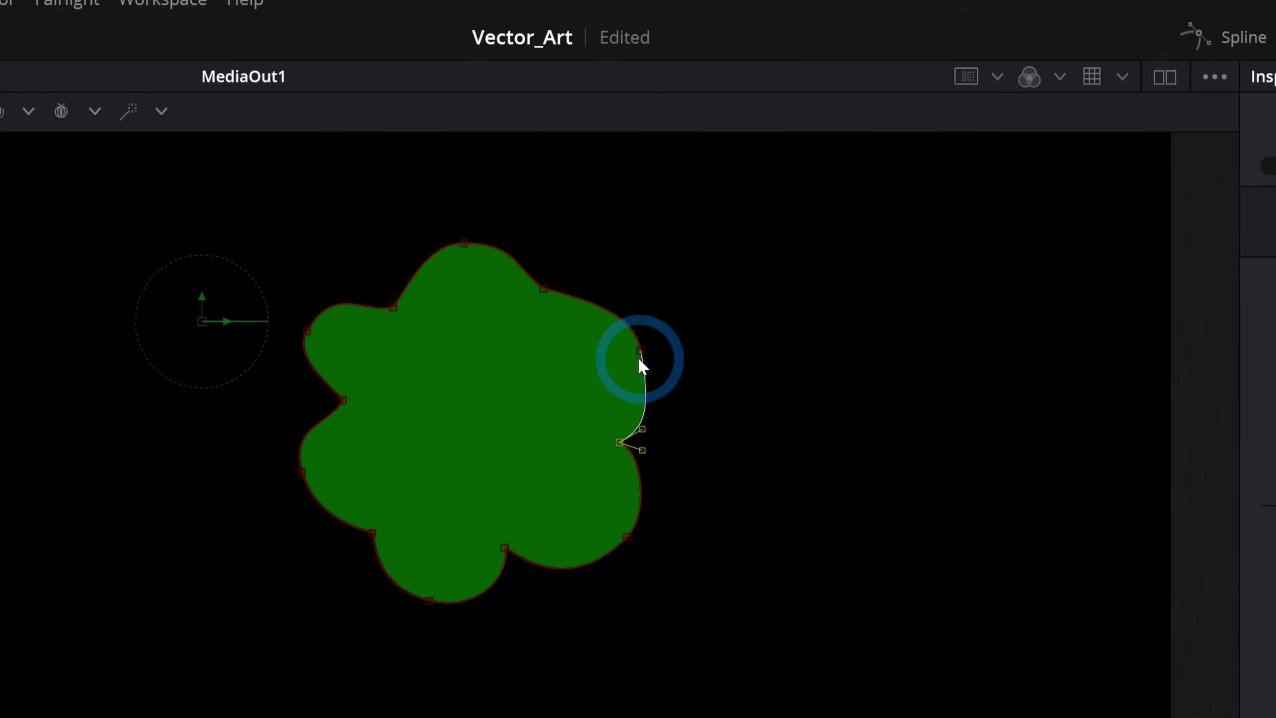
drag(543, 289, 549, 296)
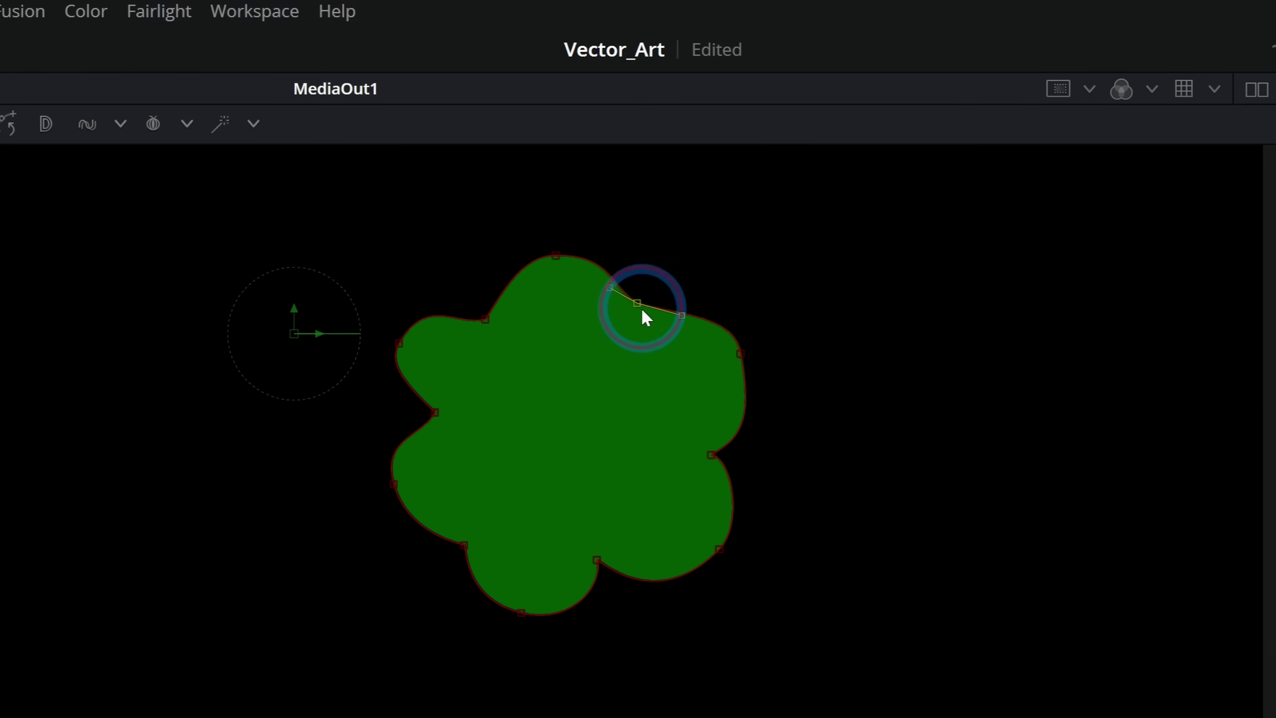
drag(642, 310, 647, 322)
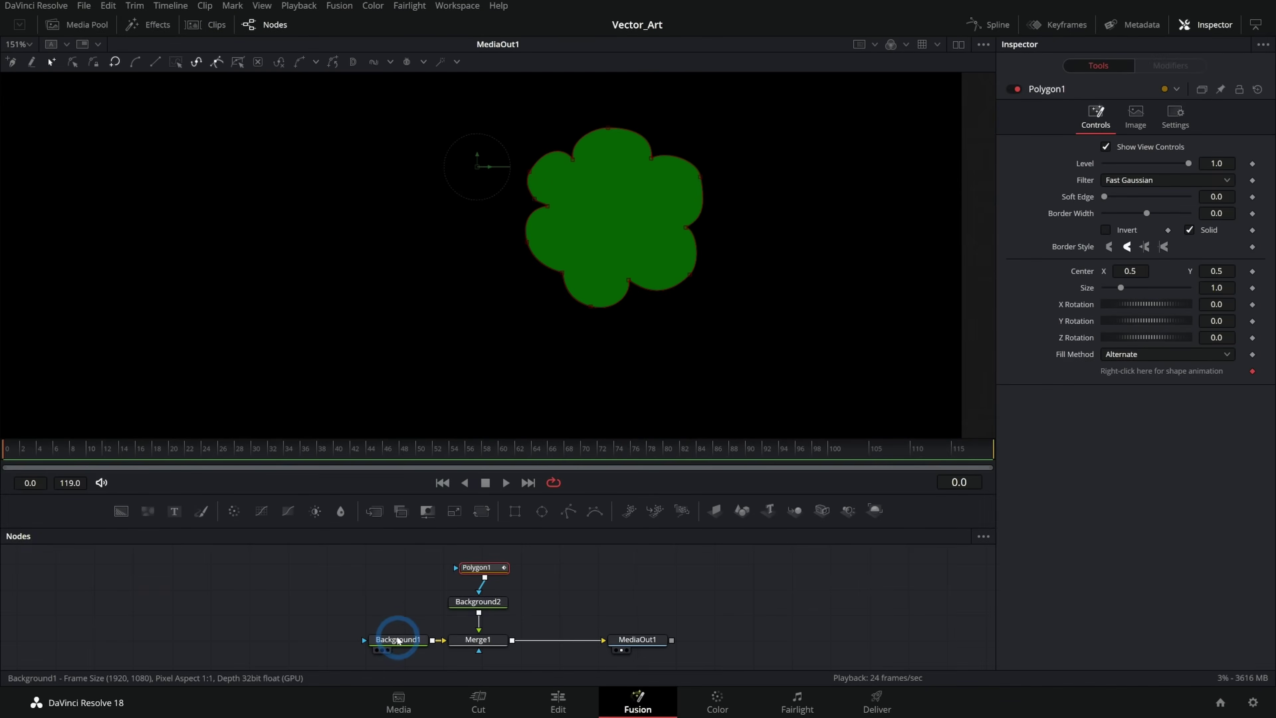
Step: Merge a brown Background node (red 0.441, green 0.22, blue 0.071) with a Polygon mask between the first Background and the foliage's Merge
drag(399, 640, 256, 641)
click(312, 596)
drag(121, 511, 336, 599)
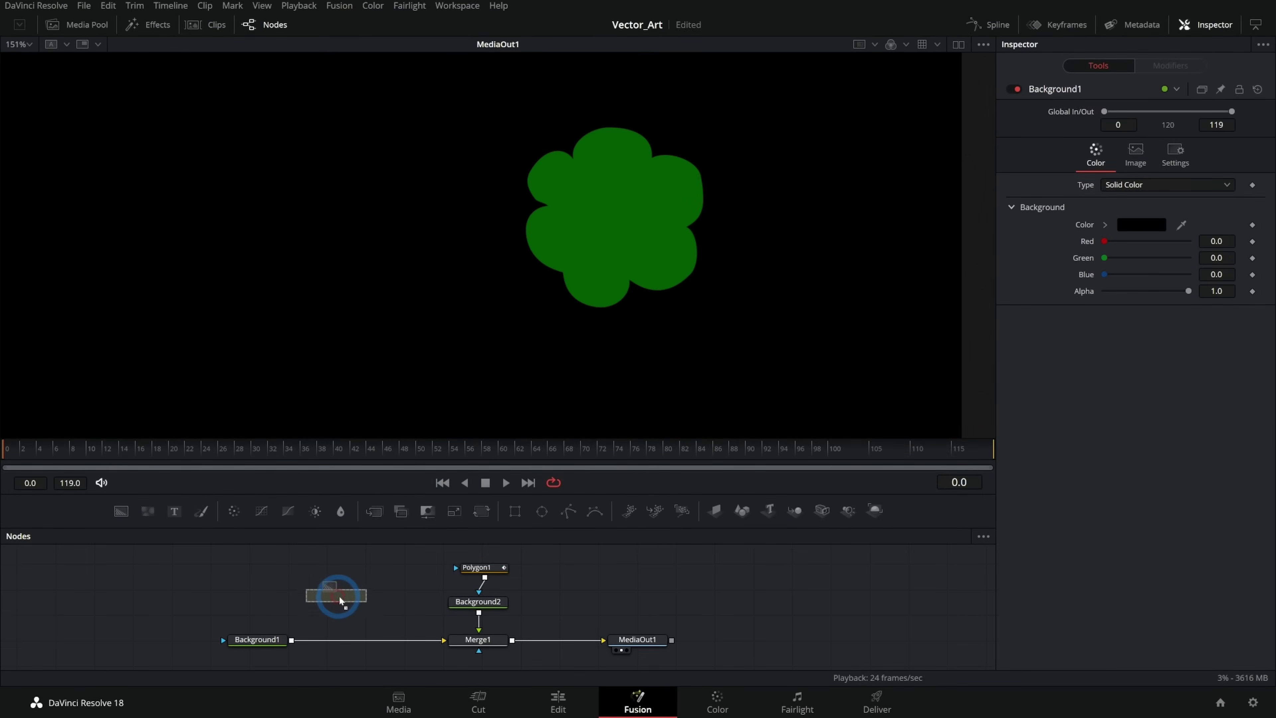
click(337, 601)
drag(1115, 245, 1128, 243)
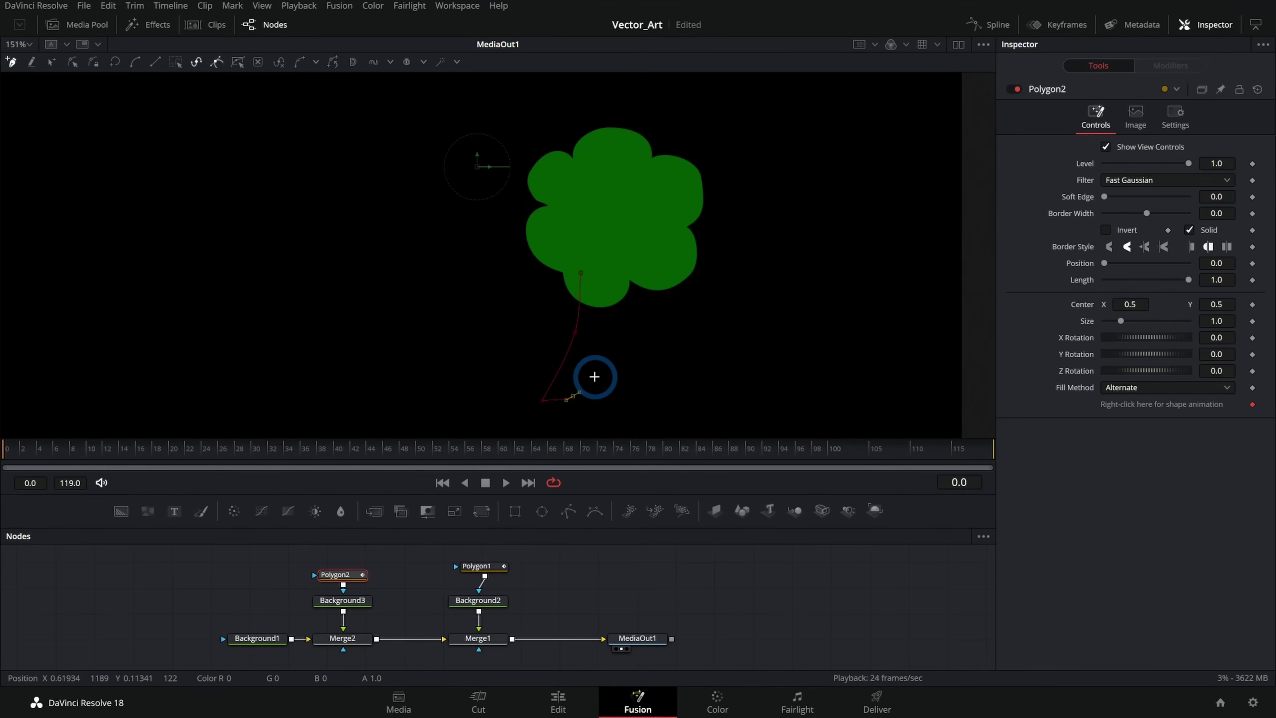
Step: Draw a closed trunk outline beneath the foliage with two flared roots and a notch between them
click(597, 376)
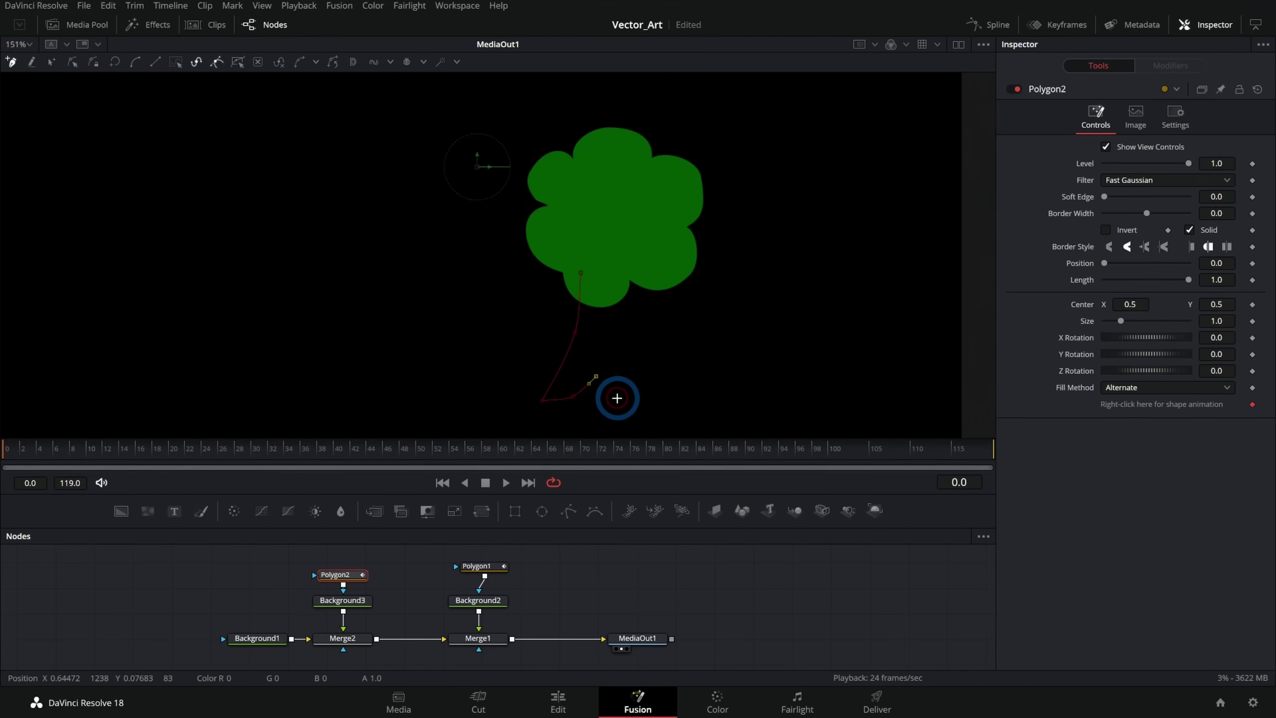
click(638, 400)
click(678, 402)
click(648, 376)
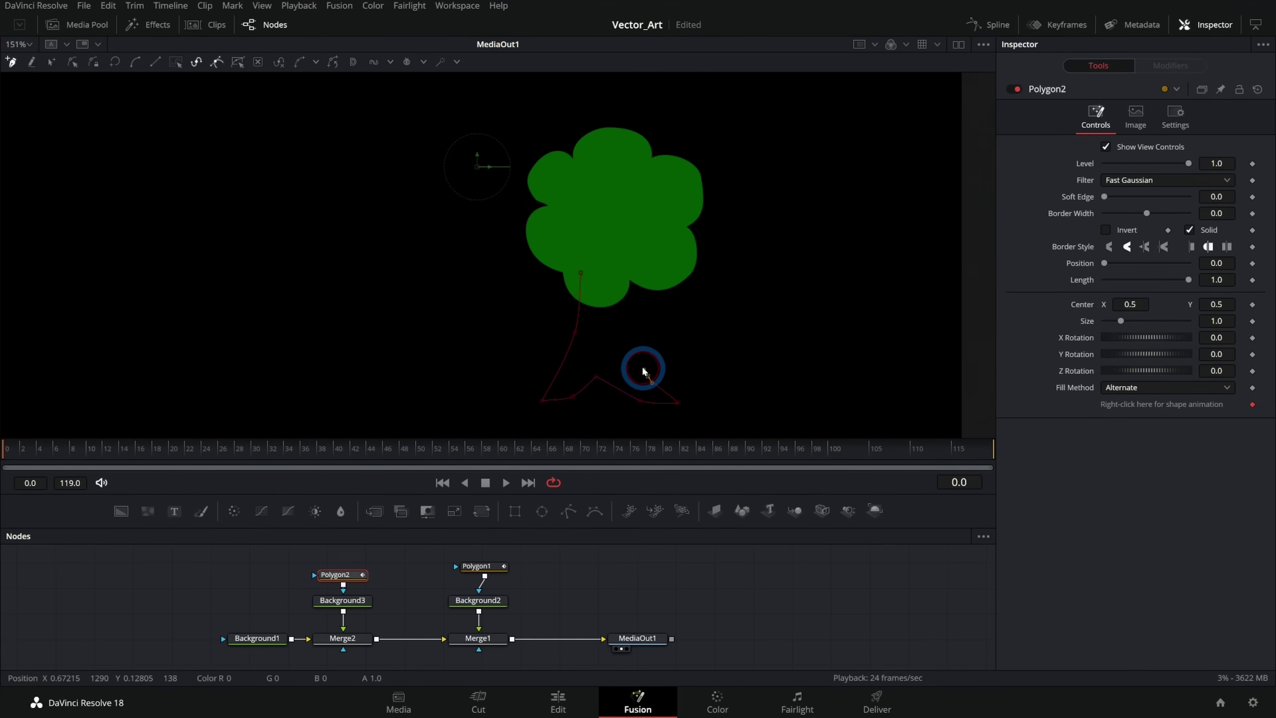
click(632, 323)
click(631, 270)
click(580, 272)
click(648, 637)
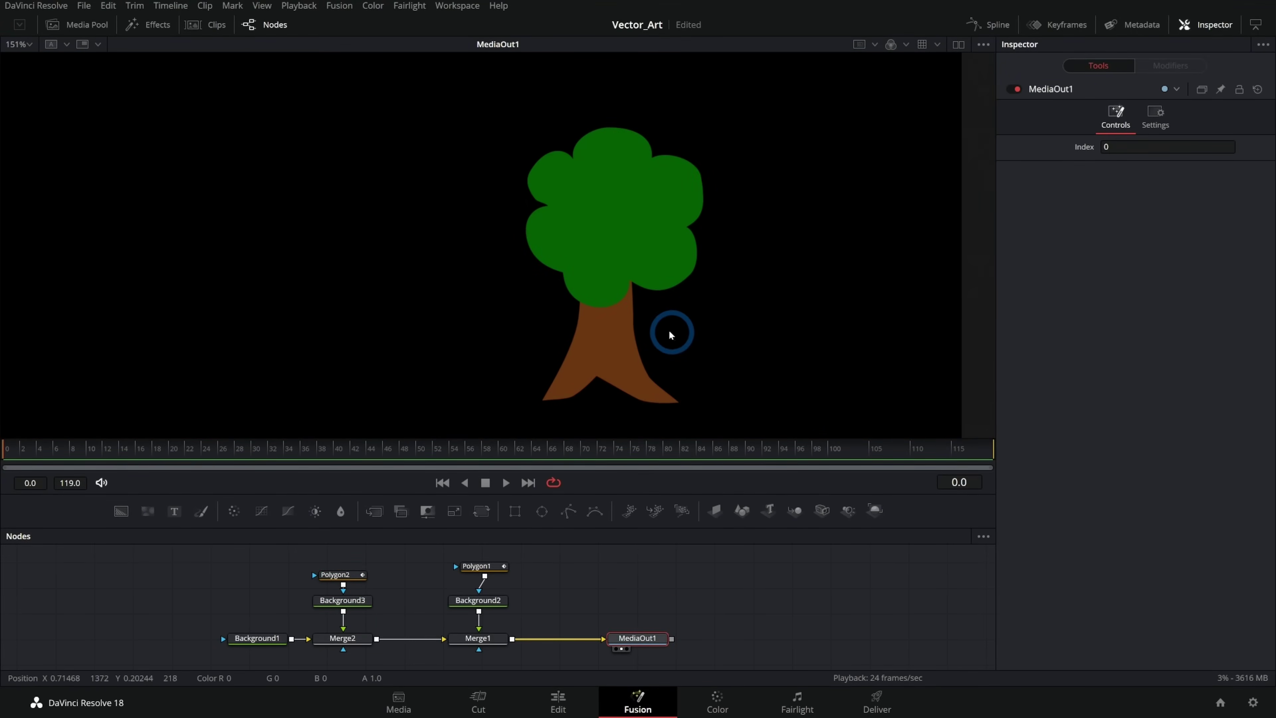
Step: Select all points of the foliage's Polygon mask and shift them slightly down and to the left
click(472, 566)
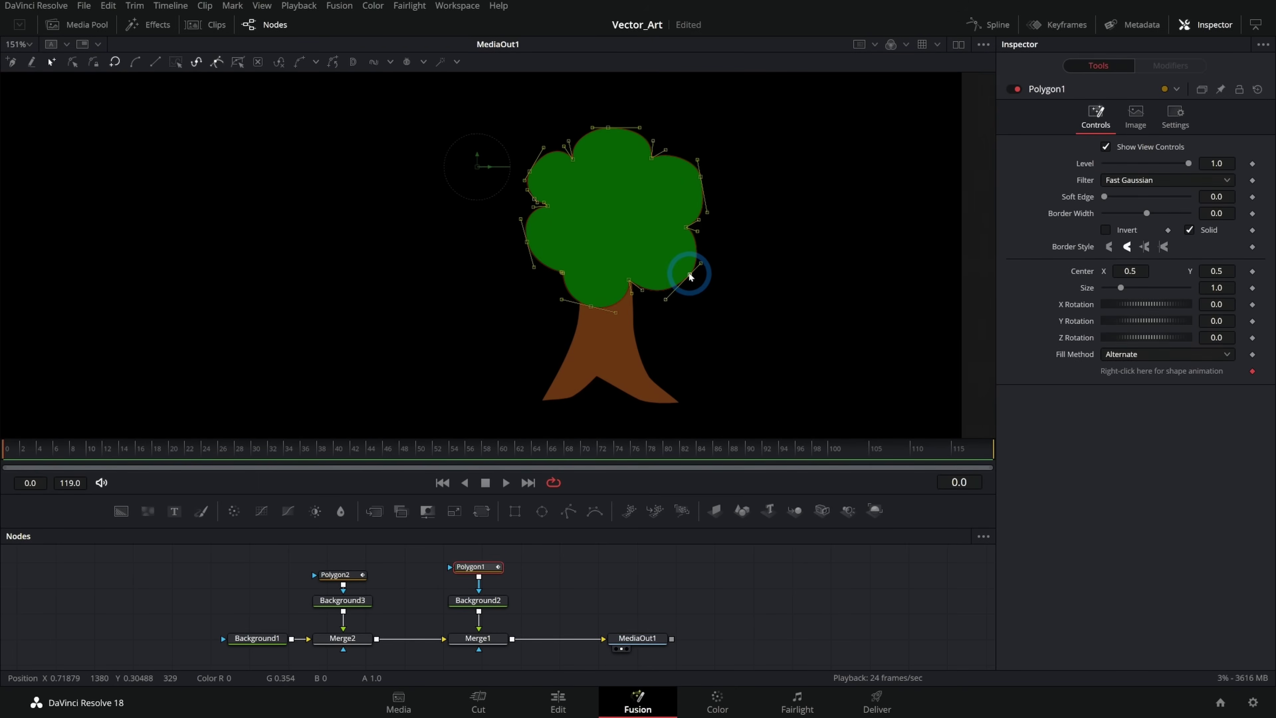
mouse_move(689, 276)
mouse_down()
mouse_move(664, 279)
mouse_move(675, 279)
mouse_up()
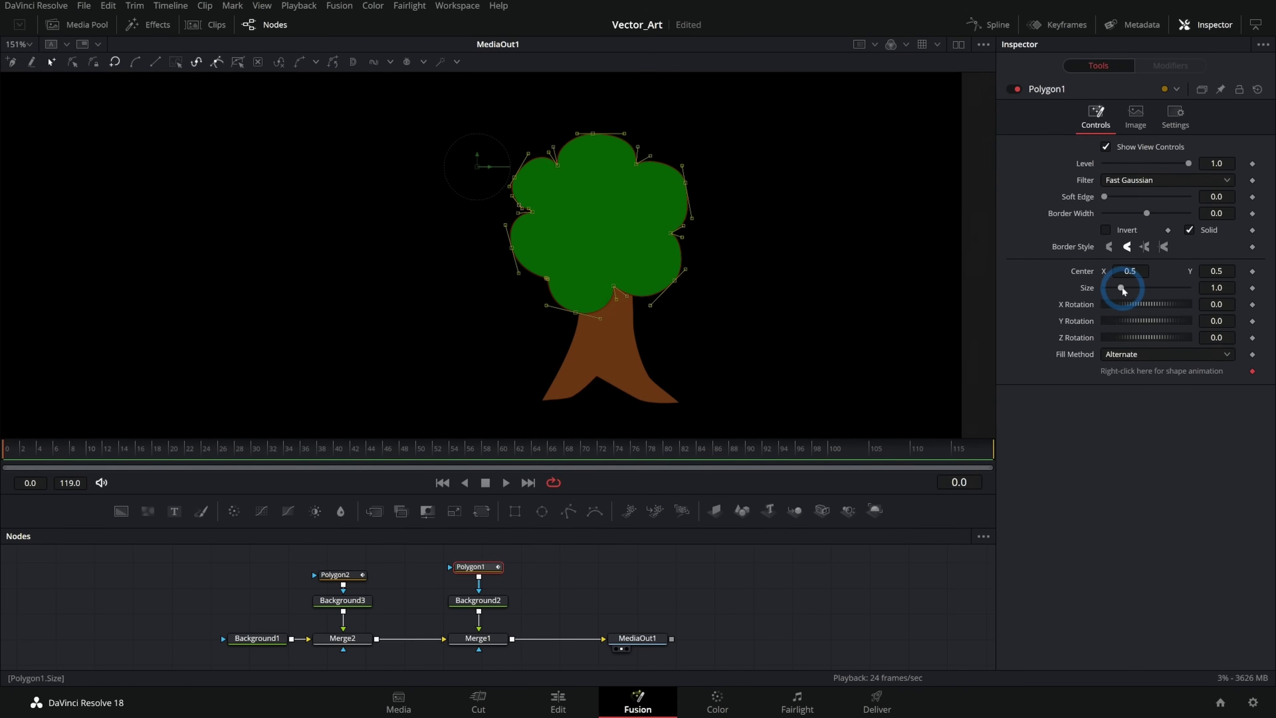
Step: Try changing the foliage mask's size and position, and undo those changes
drag(1123, 291, 1124, 288)
drag(734, 308, 691, 290)
key(ctrl+z)
key(ctrl+z)
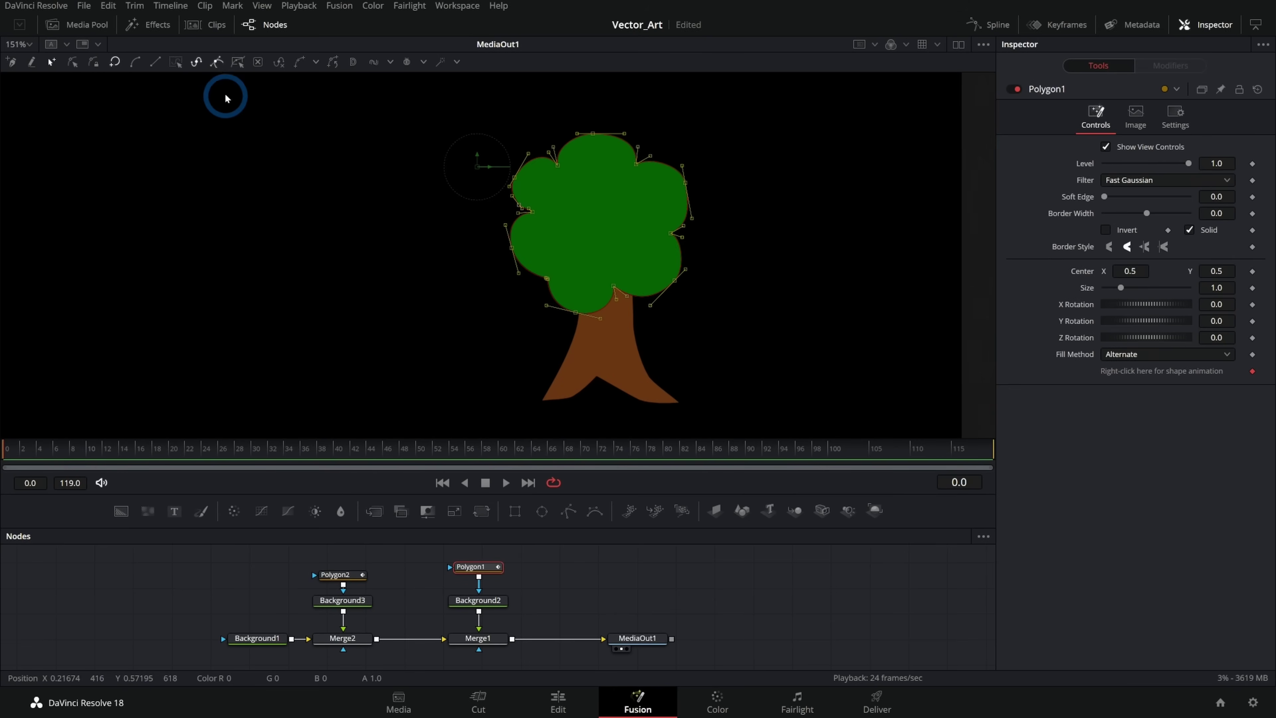
Step: Enlarge the foliage by stretching its Shape Box outward from the upper right corner, keeping it centred over the trunk
click(236, 64)
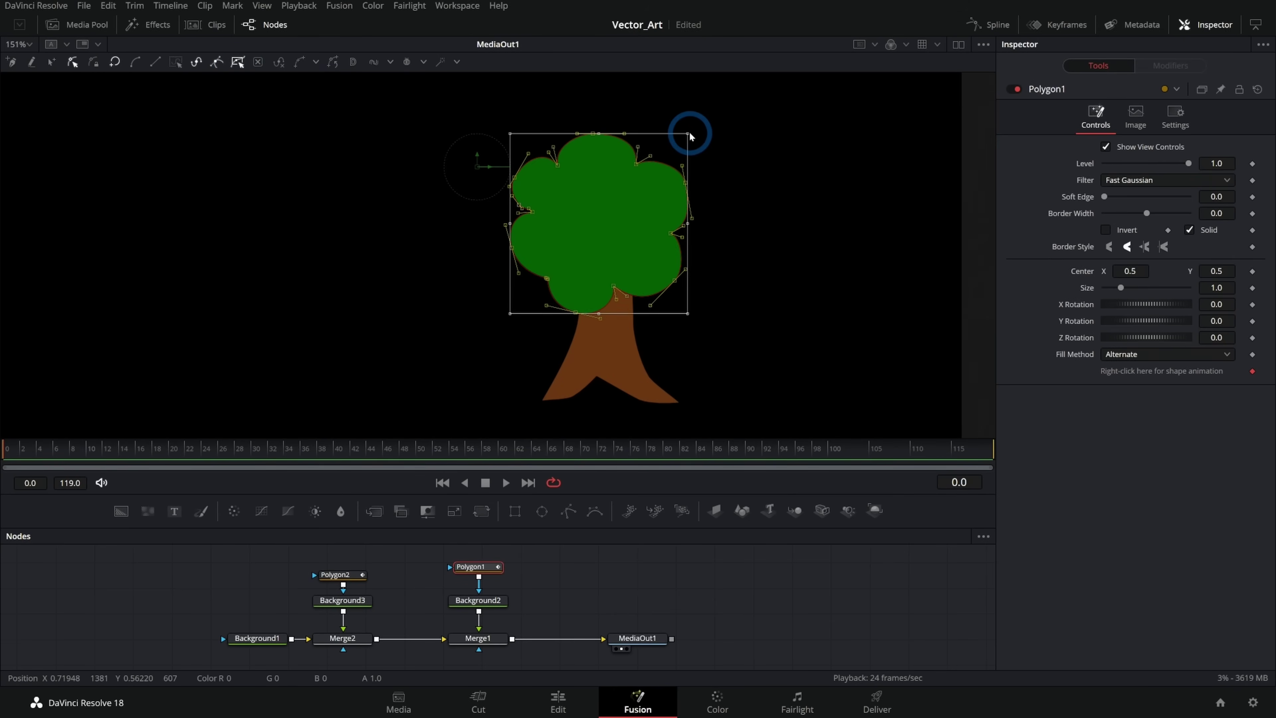
drag(687, 134, 725, 103)
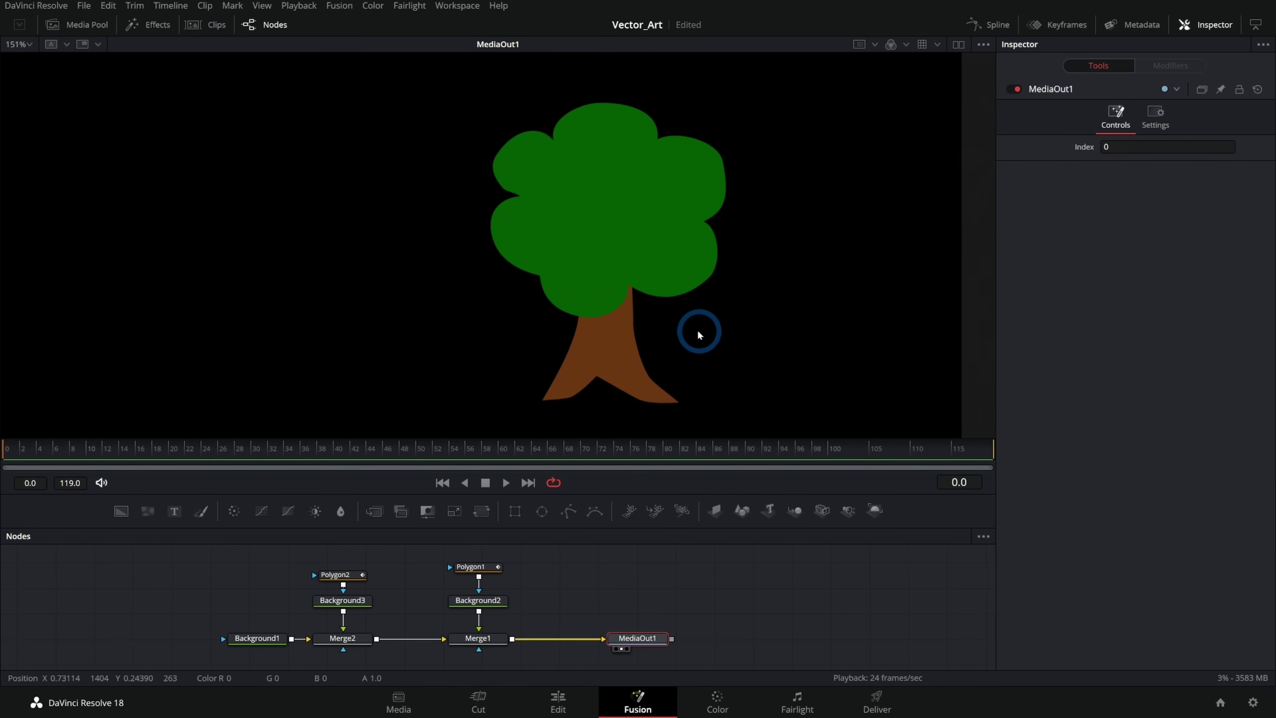
Step: Delete the trunk's Polygon2 mask and attach a new, empty Polygon mask to Background3
drag(571, 587, 648, 578)
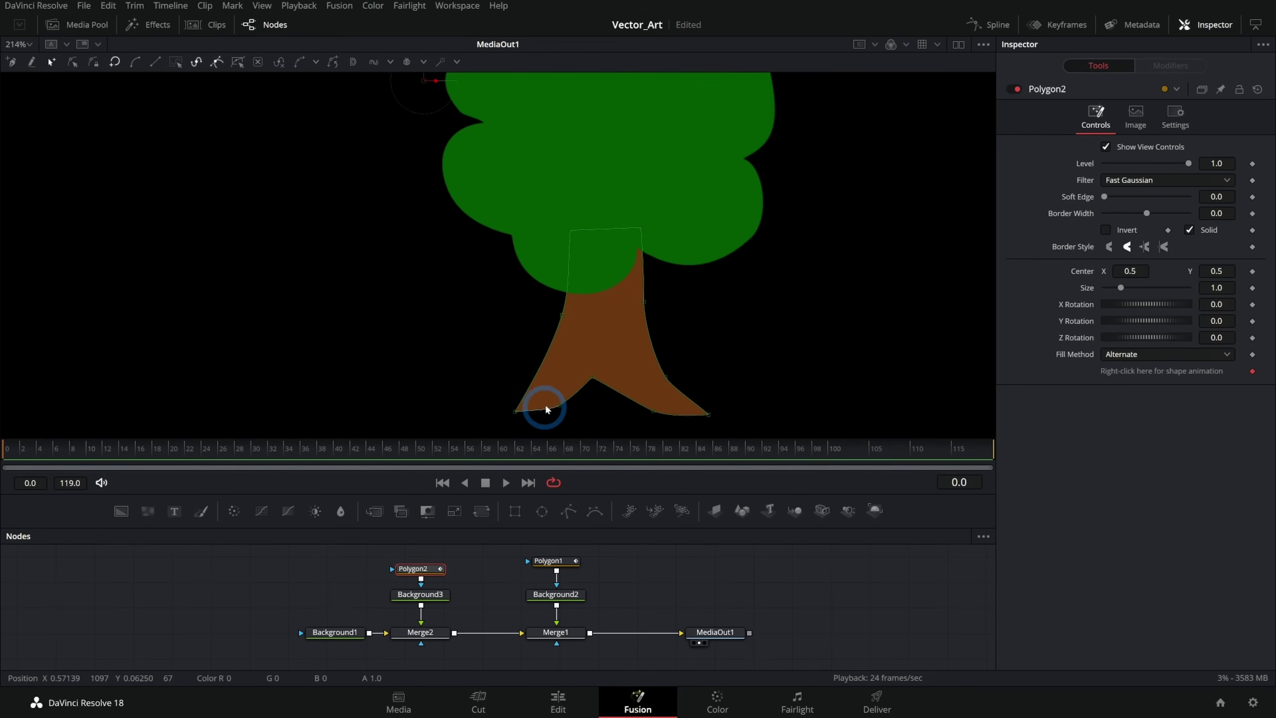
scroll(568, 380, up, 2)
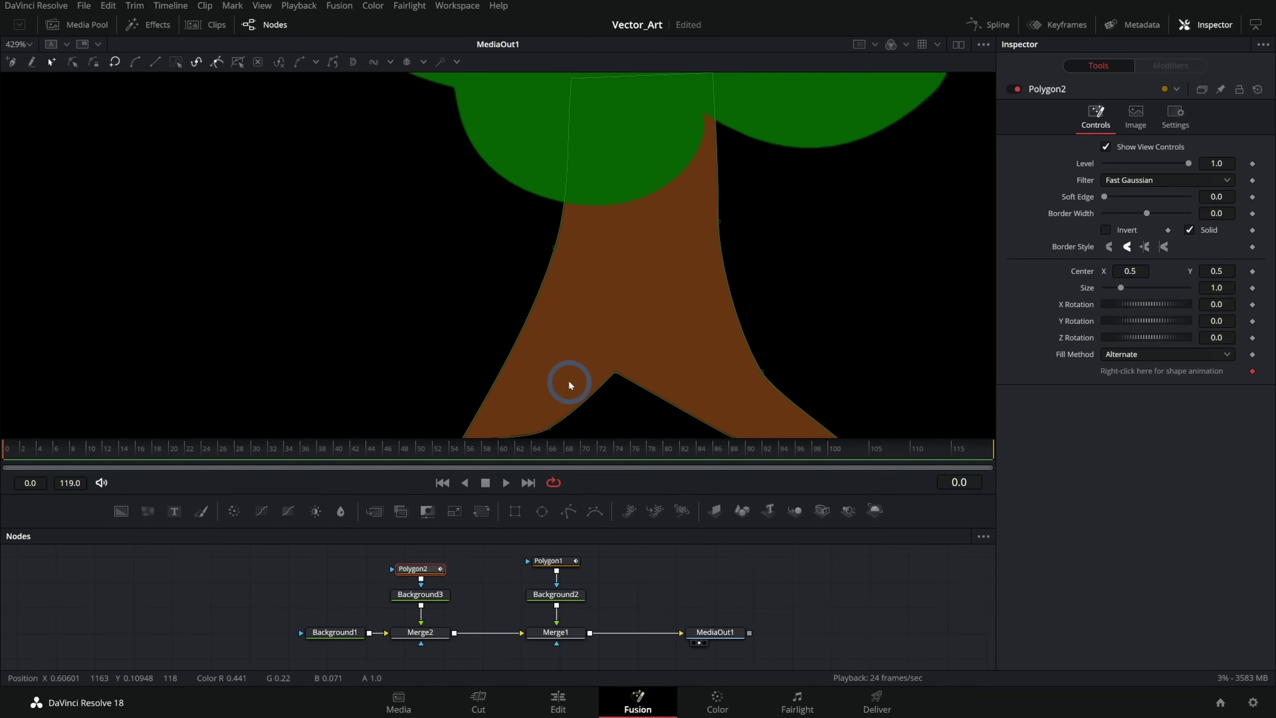
scroll(570, 382, down, 1)
drag(608, 358, 627, 333)
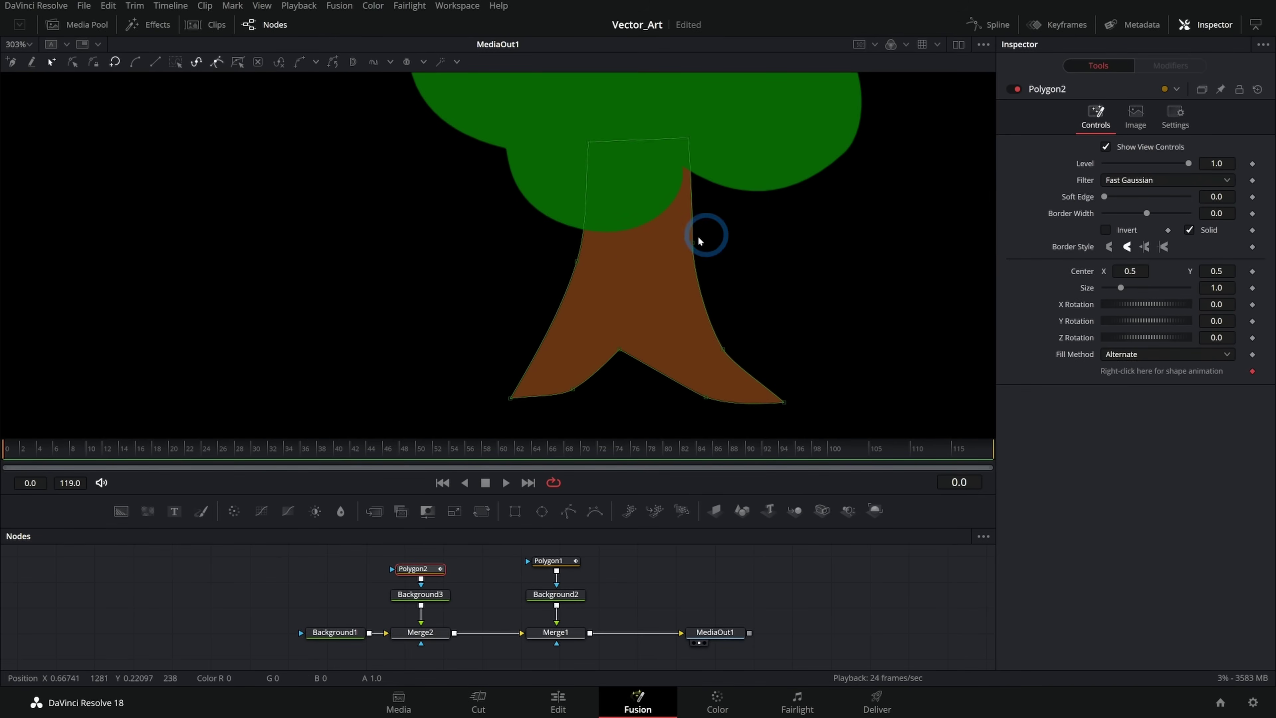
key(Delete)
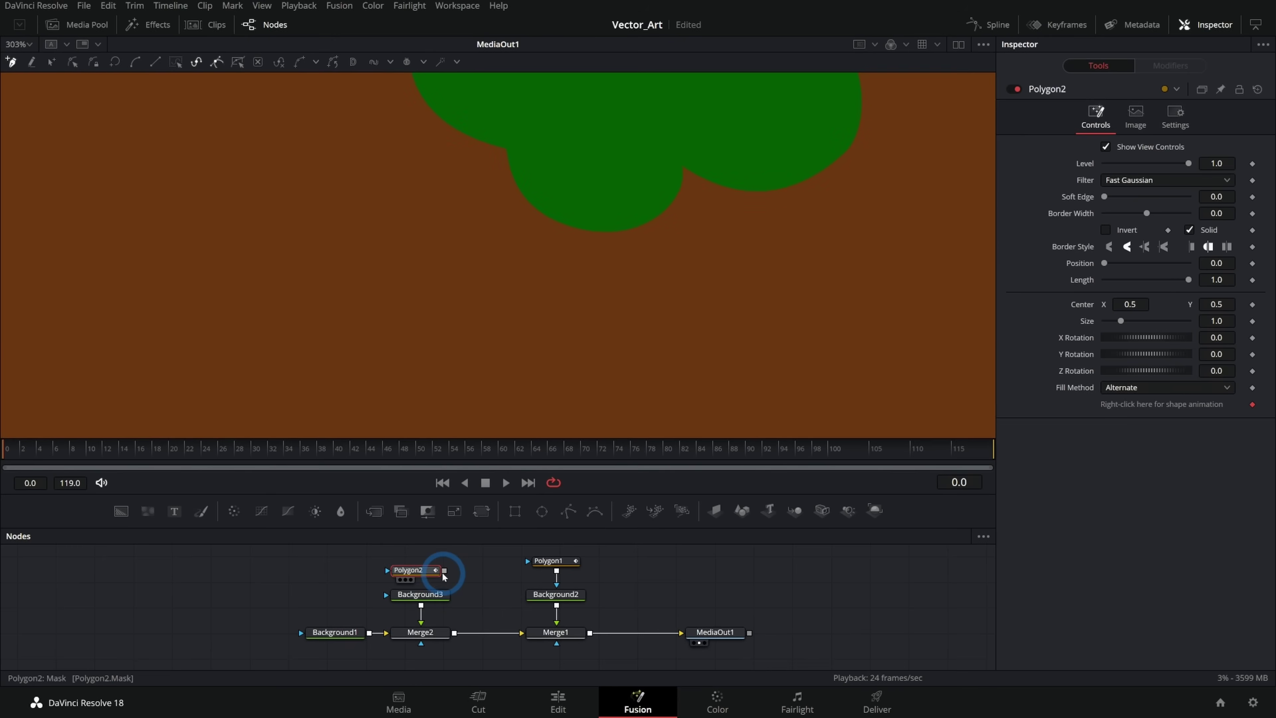
drag(444, 572, 420, 588)
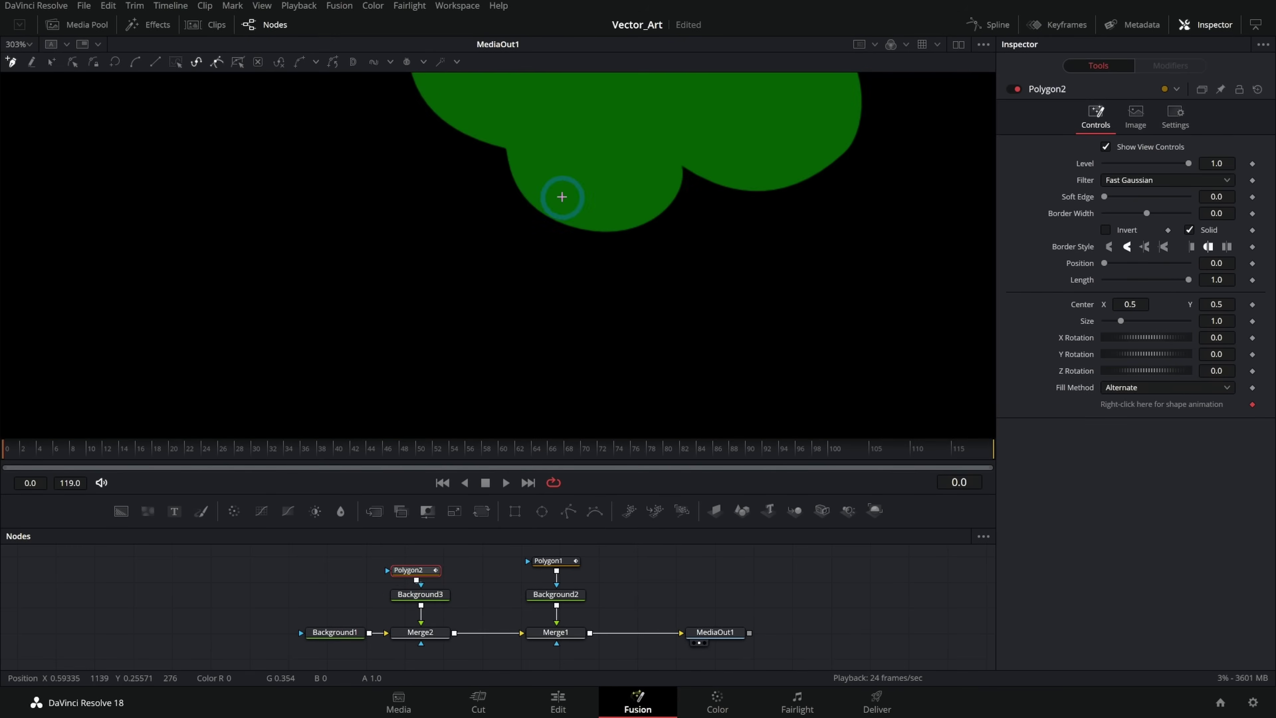
Step: Draw a closed freehand trunk outline beneath the foliage, with two flared roots and a notch between them, and view it without its path
click(561, 196)
click(543, 267)
mouse_move(541, 277)
mouse_down()
mouse_move(456, 427)
mouse_move(550, 393)
mouse_move(710, 422)
mouse_move(763, 424)
mouse_move(770, 410)
mouse_up()
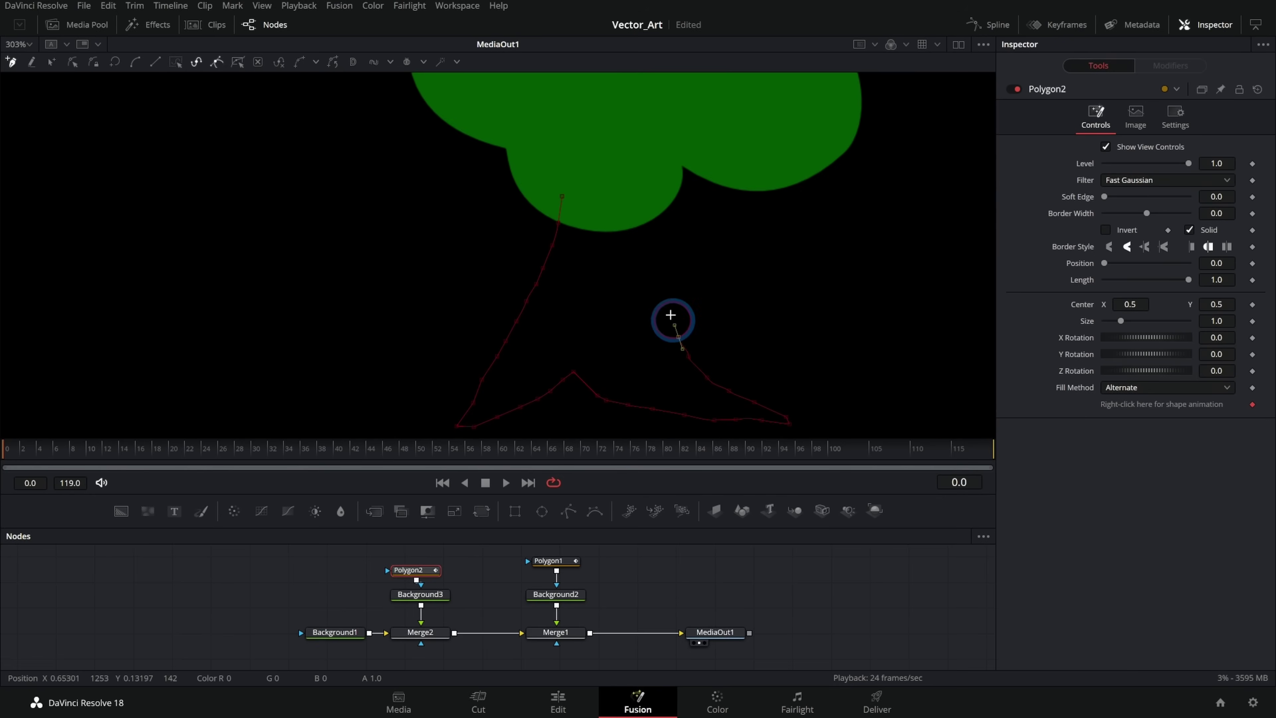
mouse_move(670, 314)
mouse_down()
mouse_move(658, 234)
mouse_move(566, 183)
mouse_move(562, 197)
mouse_up()
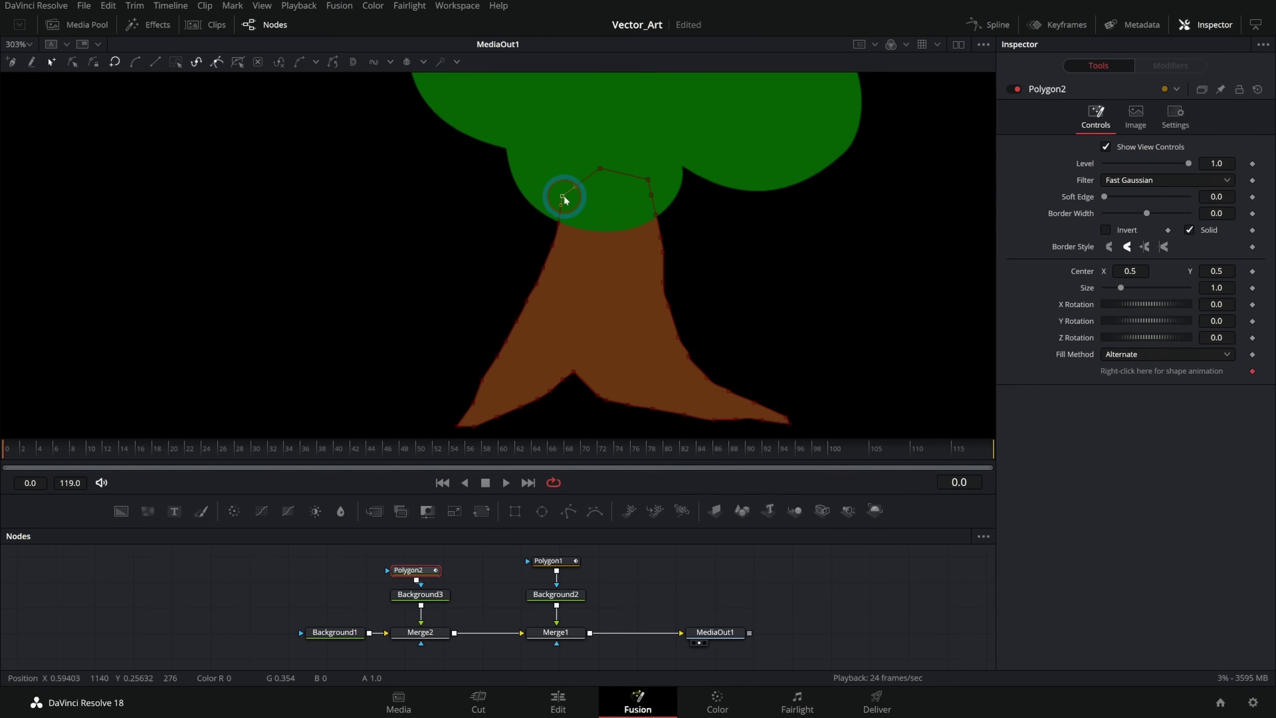
click(714, 631)
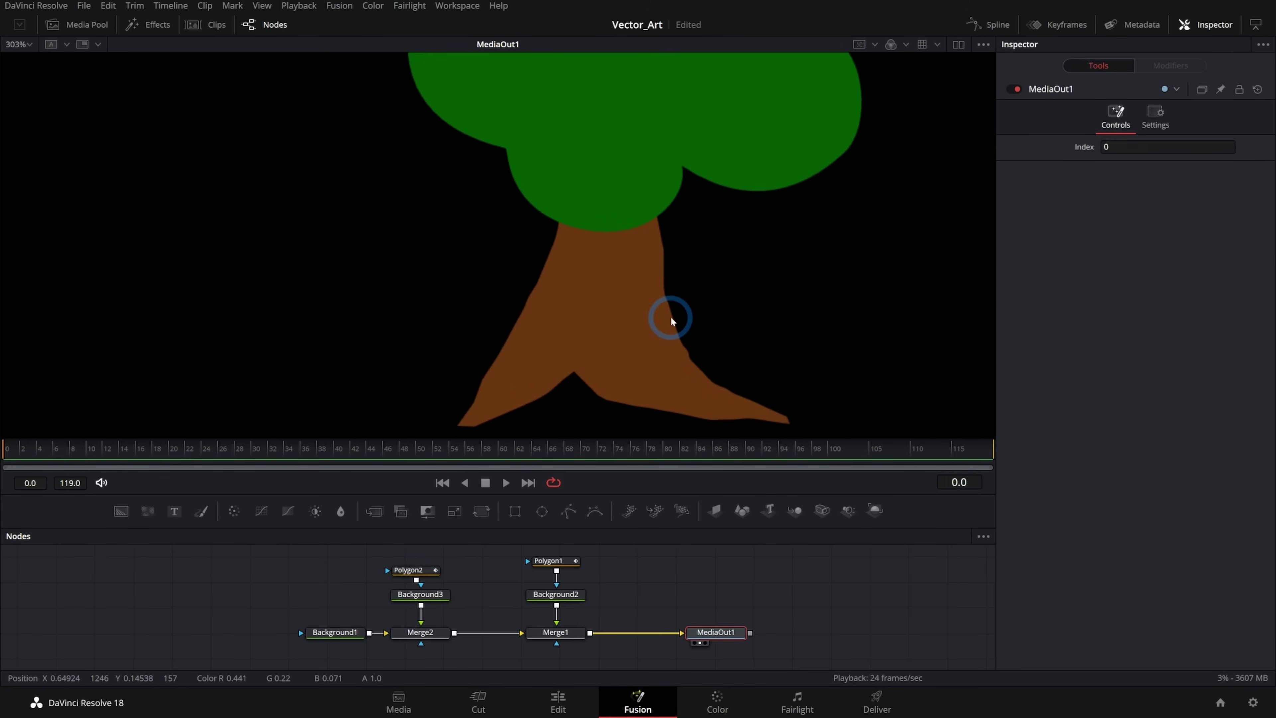
Step: Select the points along the right edge of the trunk mask and shift them slightly inward, adjusting the point just below them
click(416, 570)
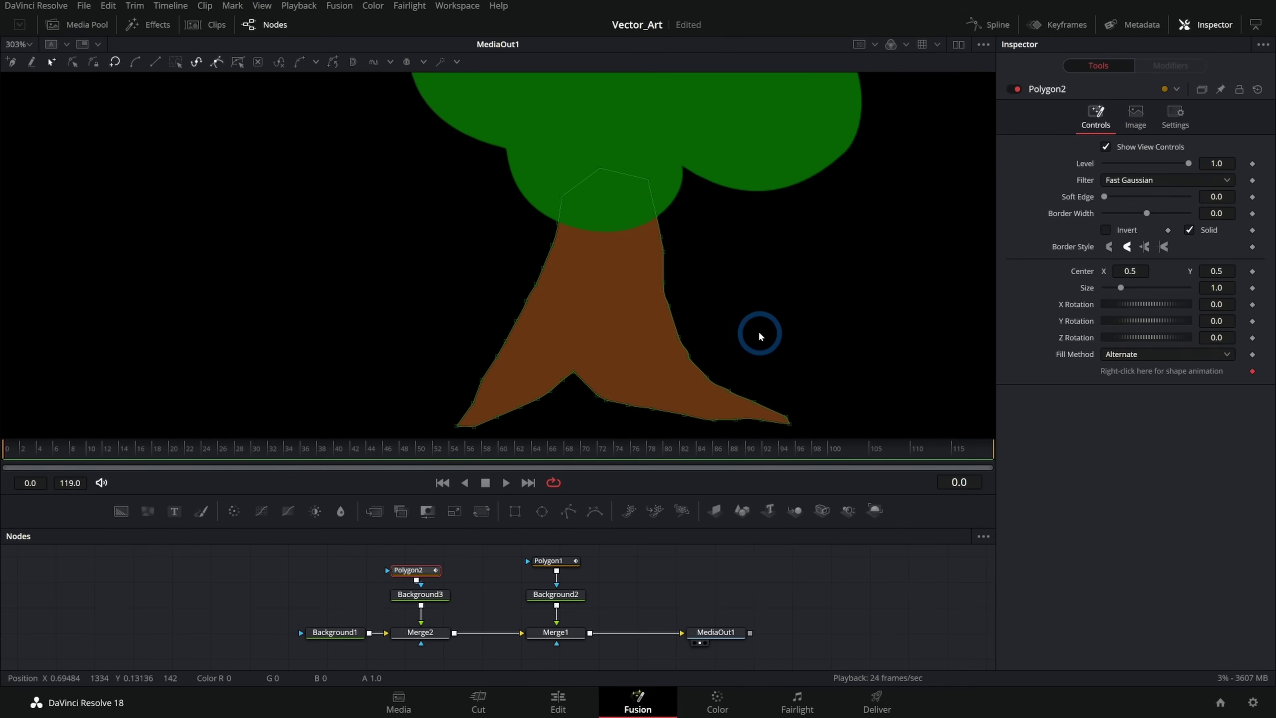
click(708, 358)
scroll(698, 355, up, 2)
drag(735, 148, 621, 368)
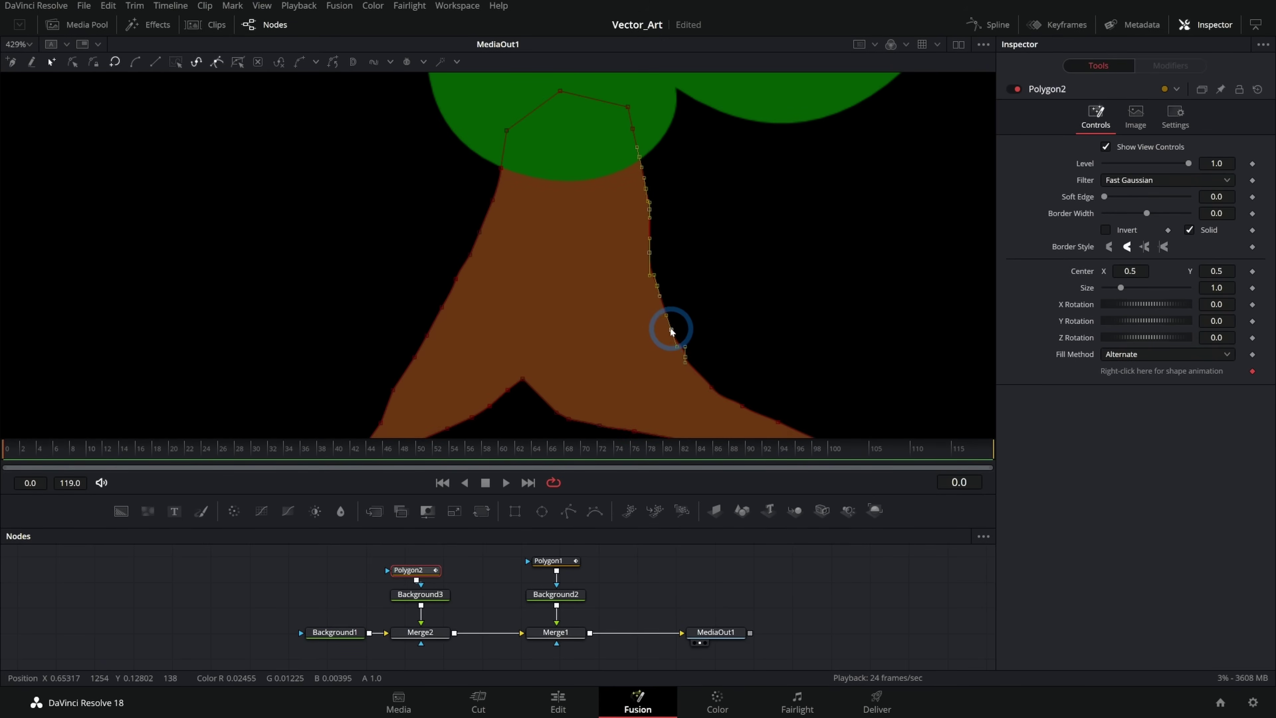
drag(670, 329, 662, 349)
click(709, 334)
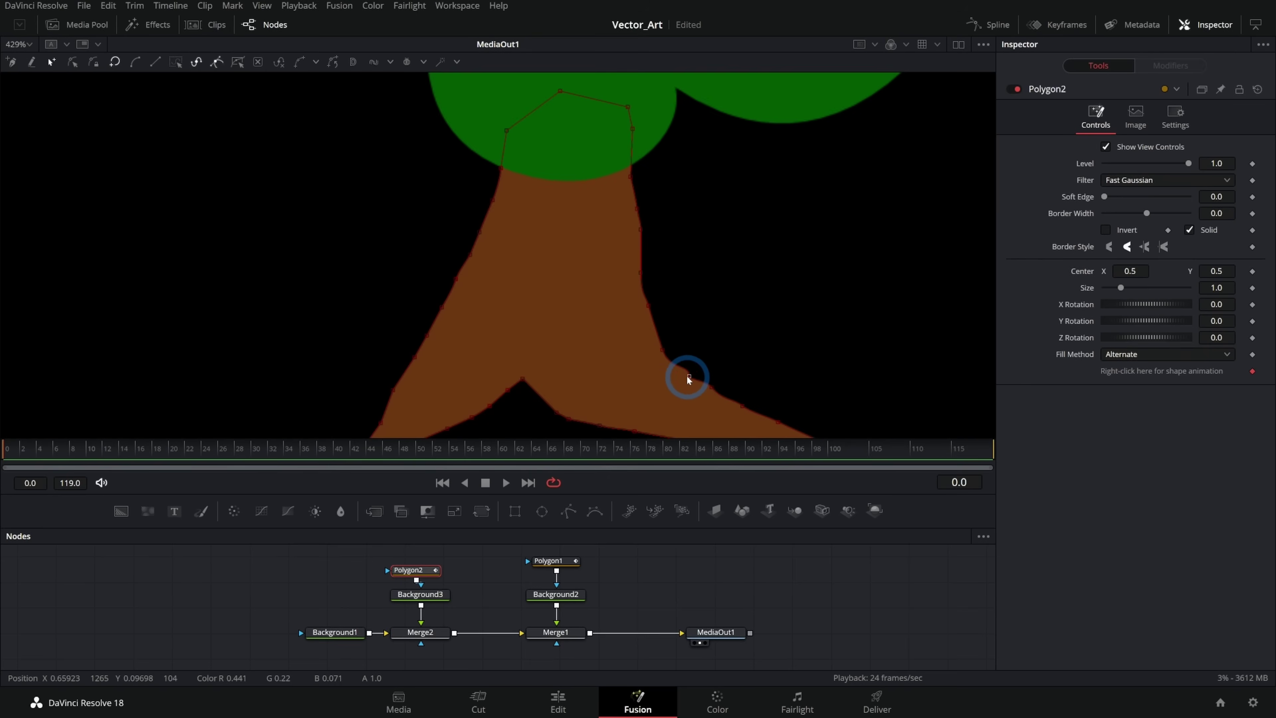
click(687, 375)
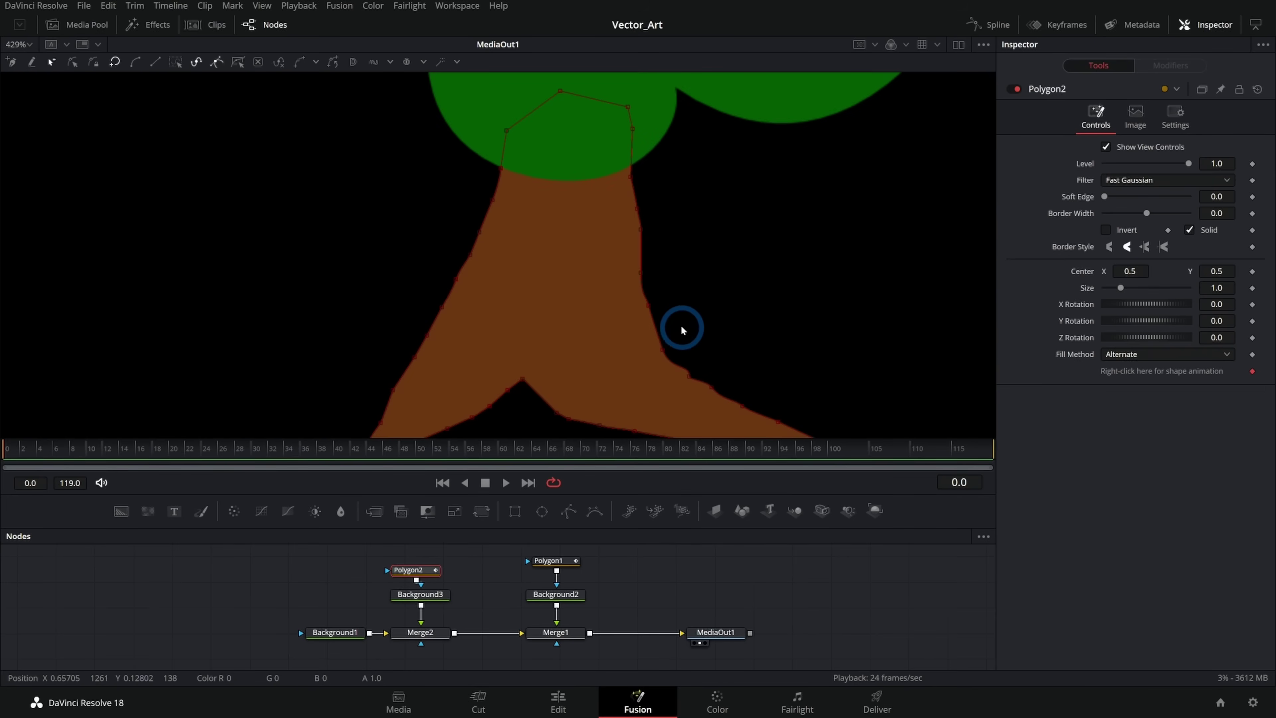
Step: Select all points of the trunk's Polygon mask and simplify the outline with Reduce Points
scroll(702, 290, down, 2)
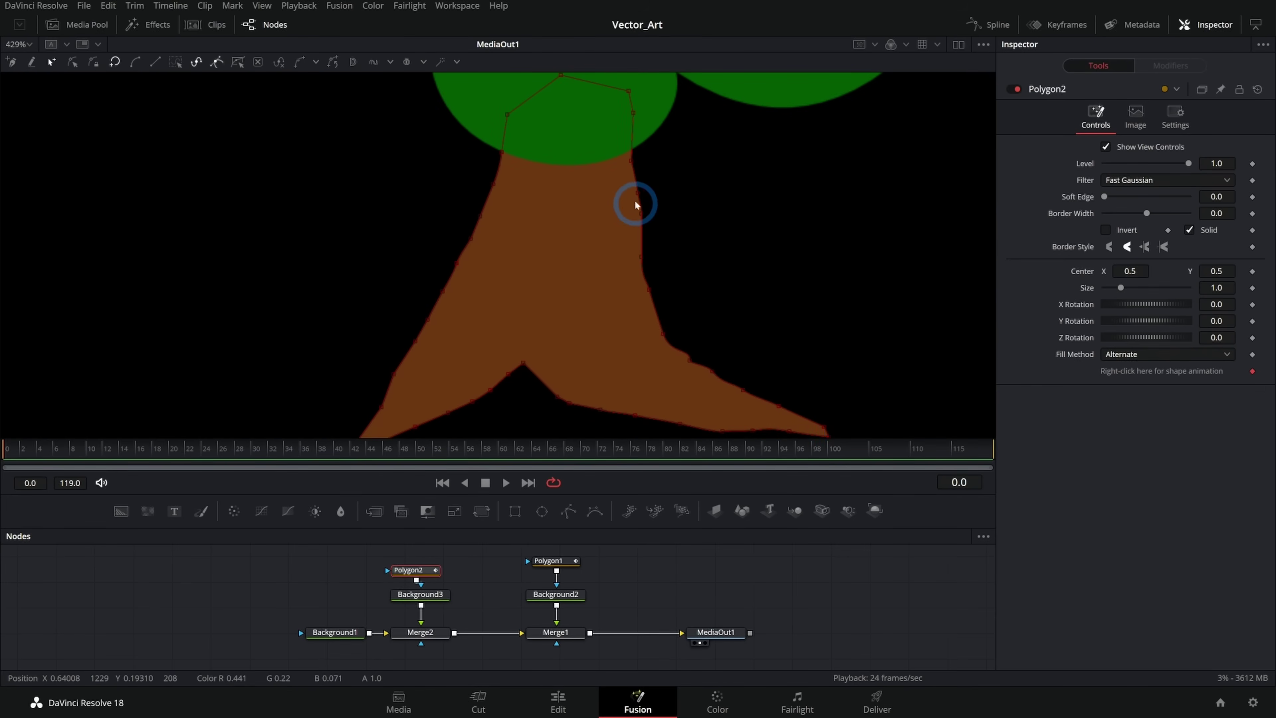
key(ctrl+a)
click(278, 62)
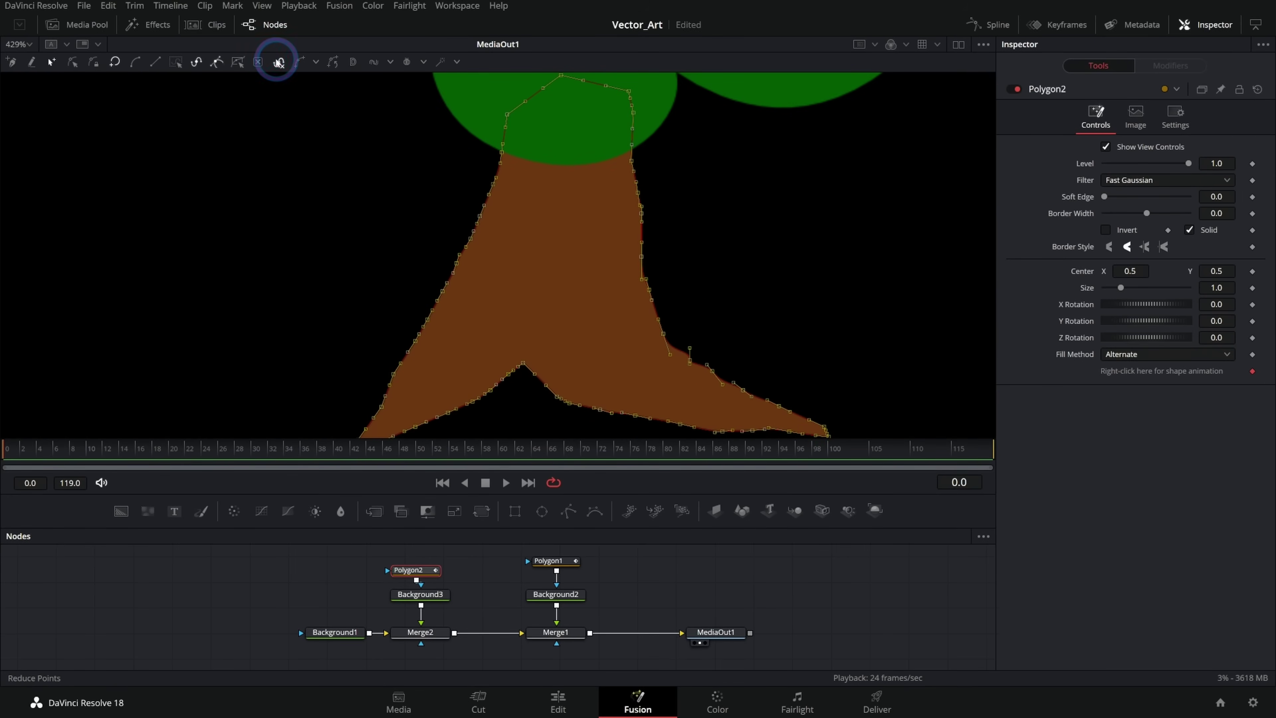
click(704, 329)
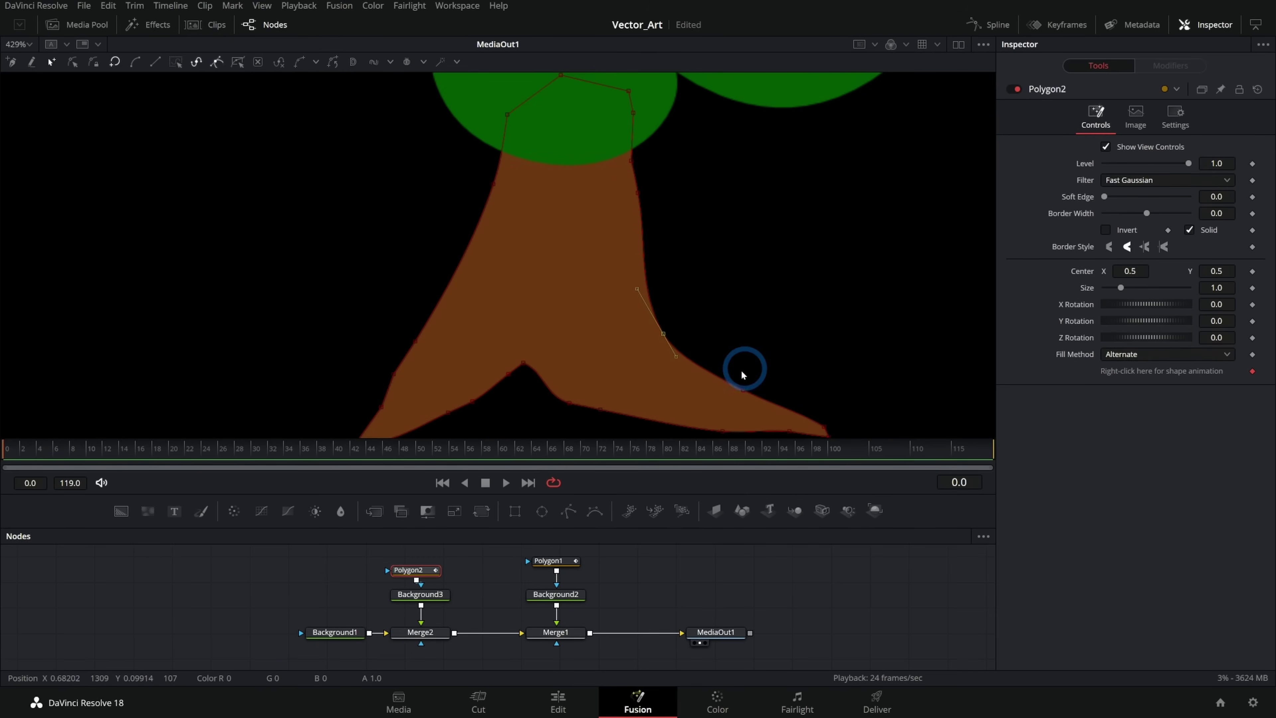
Step: Delete the surplus points on the upper right edge, the hidden top and the left edge of the trunk mask
click(636, 196)
key(Delete)
click(631, 158)
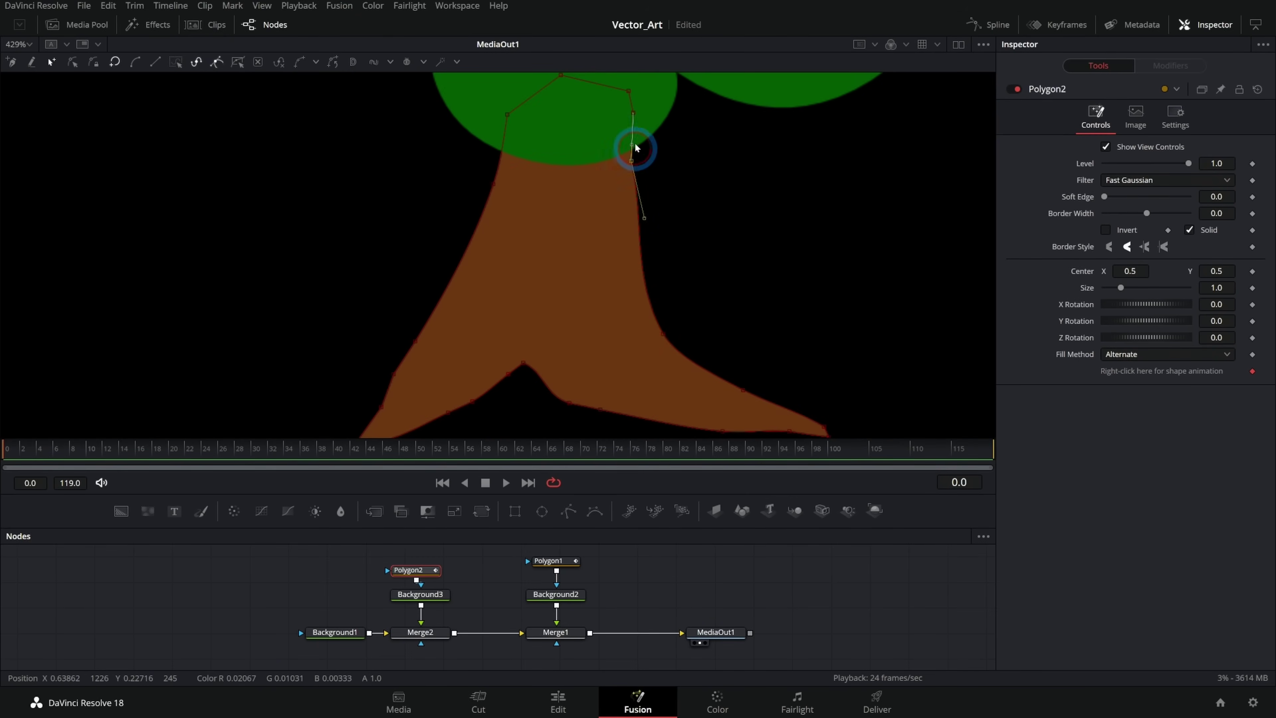
key(Delete)
click(632, 113)
key(Delete)
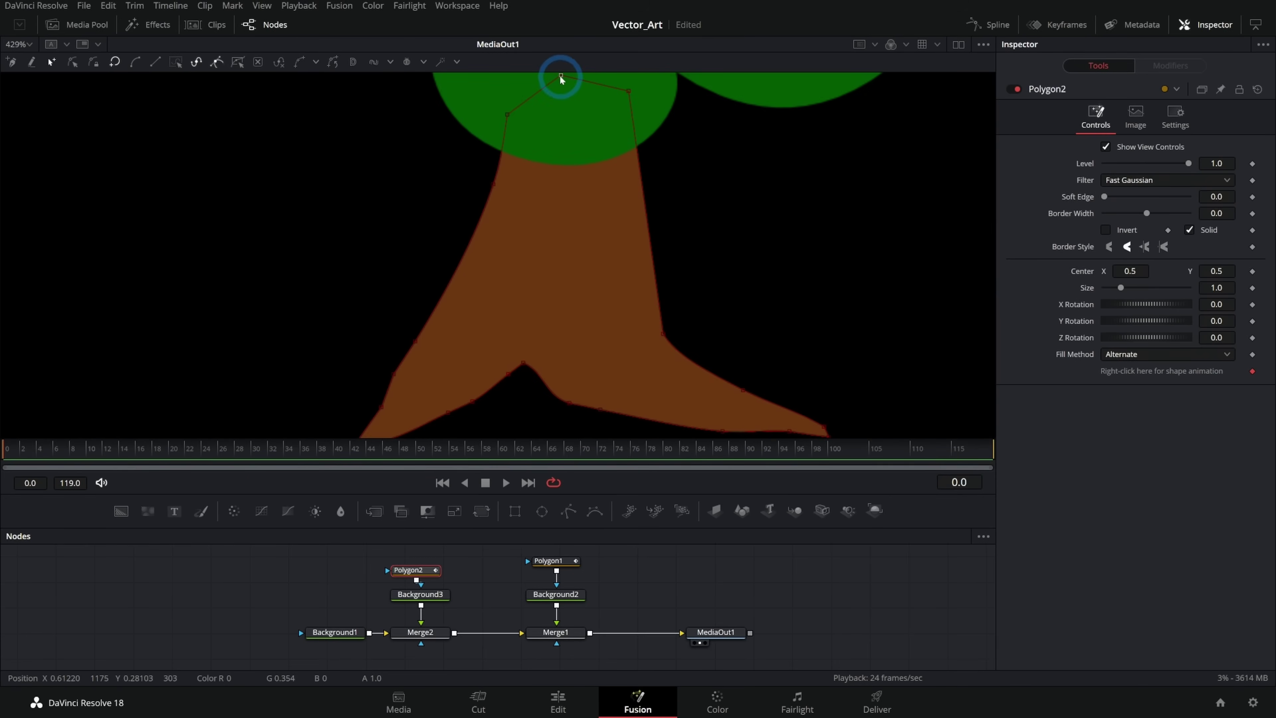
click(492, 182)
key(Delete)
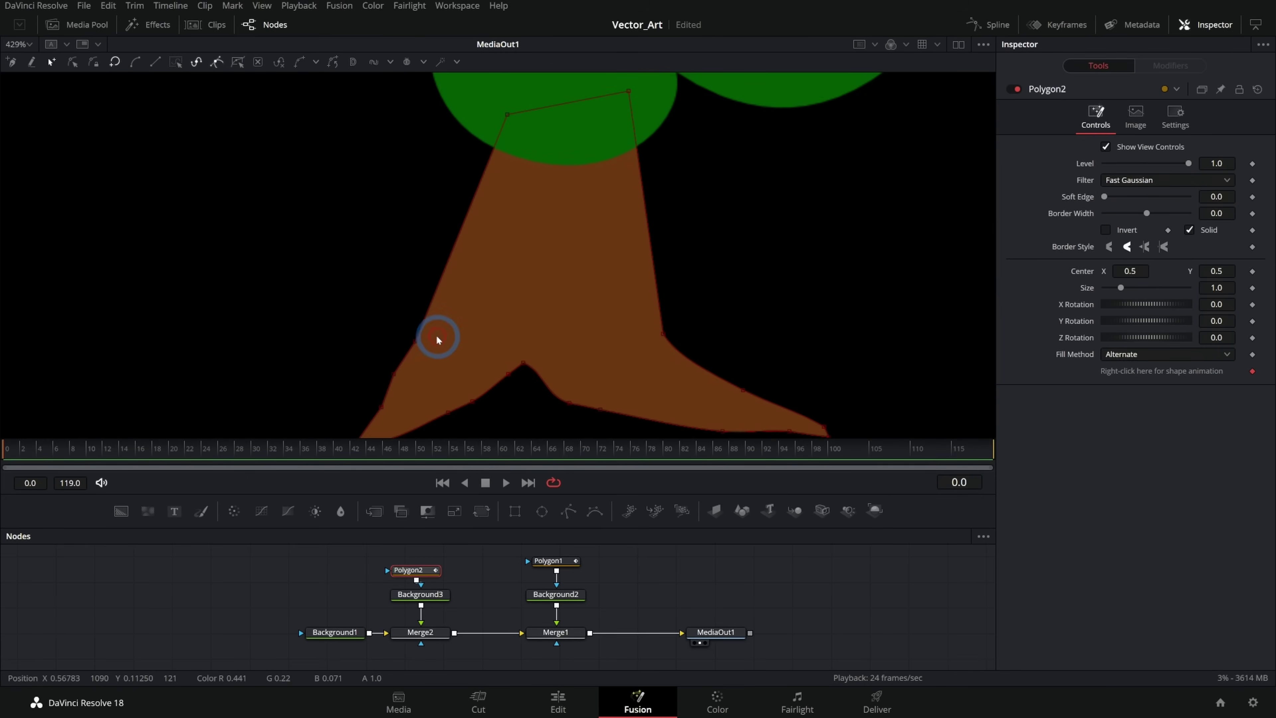
click(416, 341)
key(Delete)
Step: Reposition the two bend points on the trunk's sides, smooth them, and adjust their handles so both edges flare evenly into the roots
drag(394, 375, 485, 220)
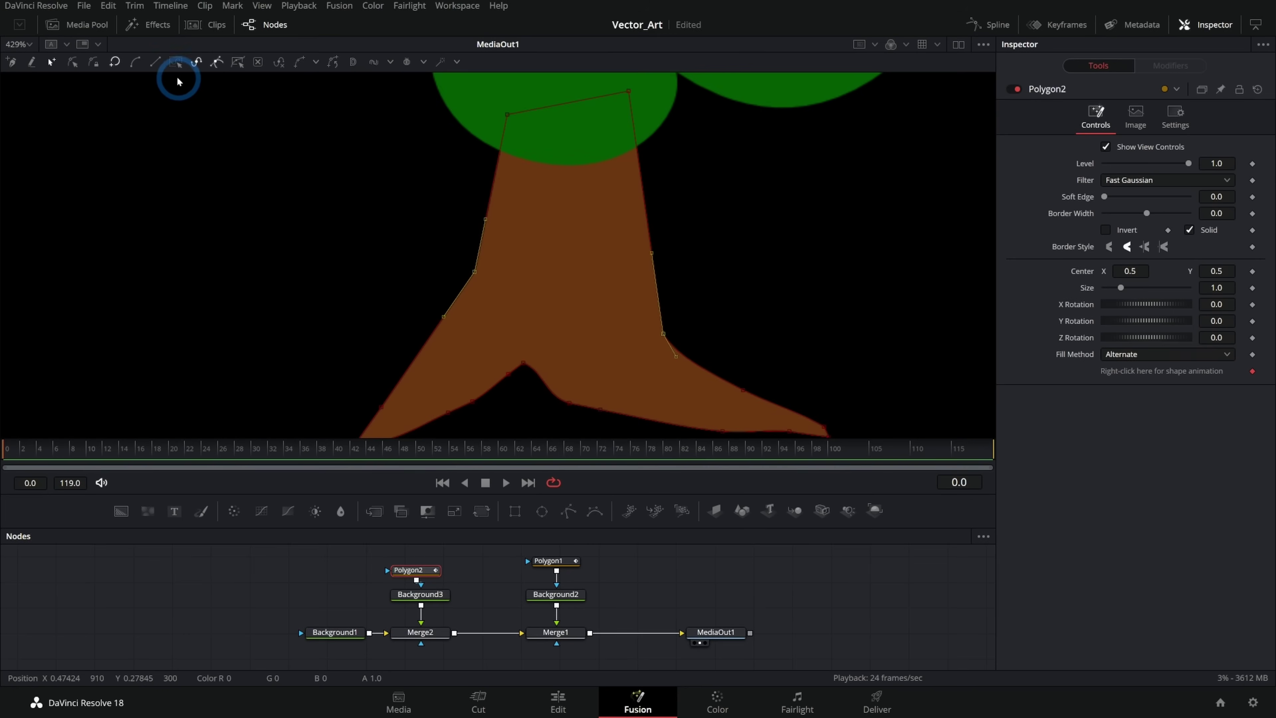
click(135, 62)
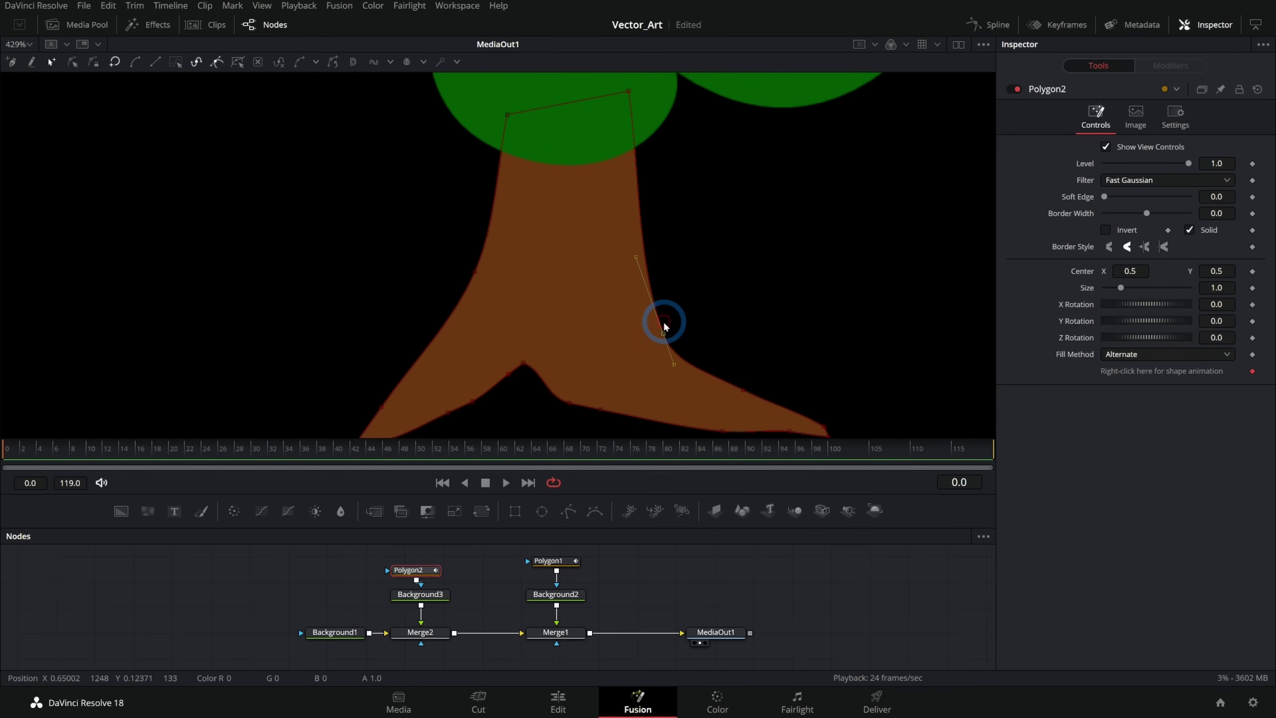
drag(663, 326, 651, 360)
drag(622, 256, 647, 261)
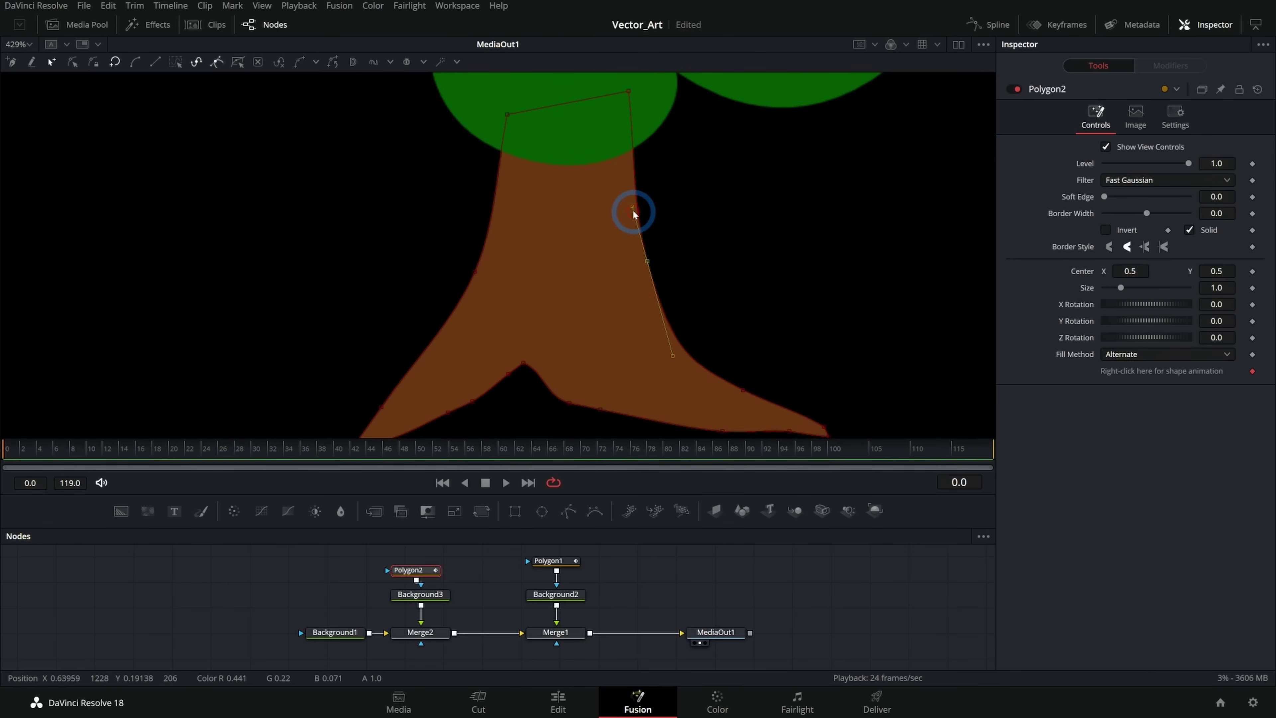
drag(633, 208, 637, 170)
drag(647, 261, 645, 246)
click(475, 271)
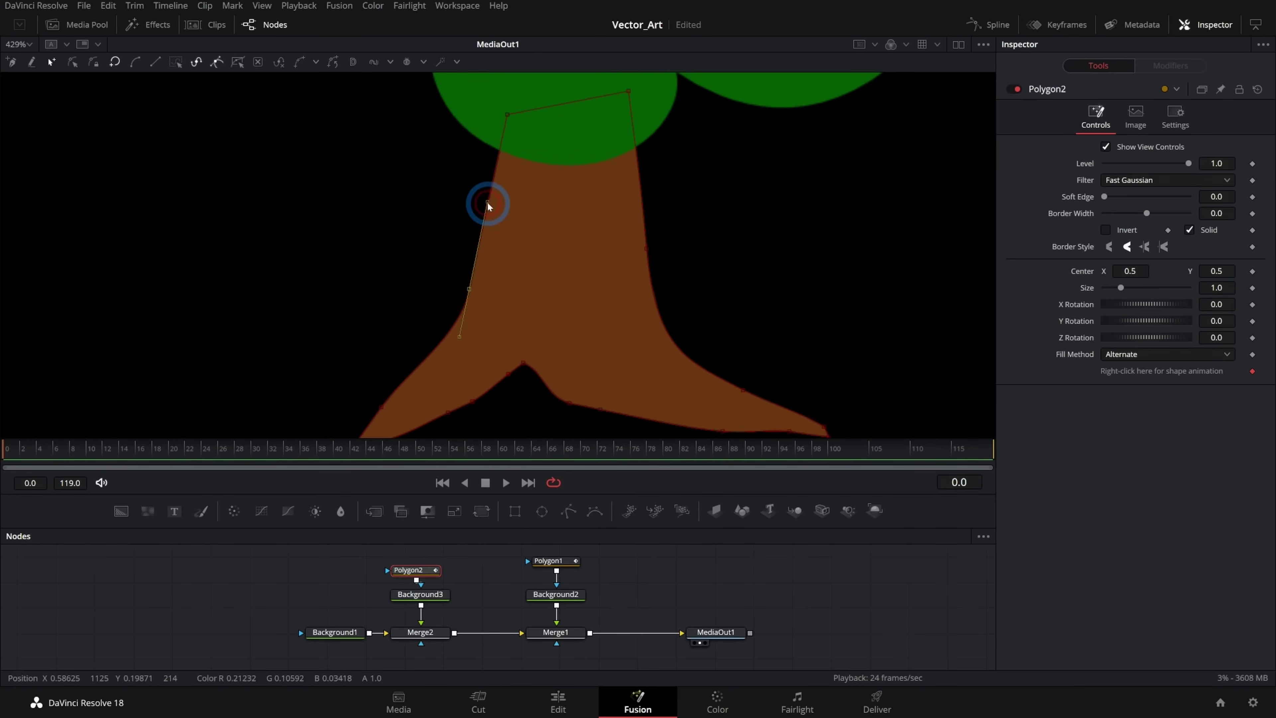
Step: Delete the extra points along the undersides of the left and right roots, keeping the notch point
scroll(553, 336, down, 3)
click(490, 330)
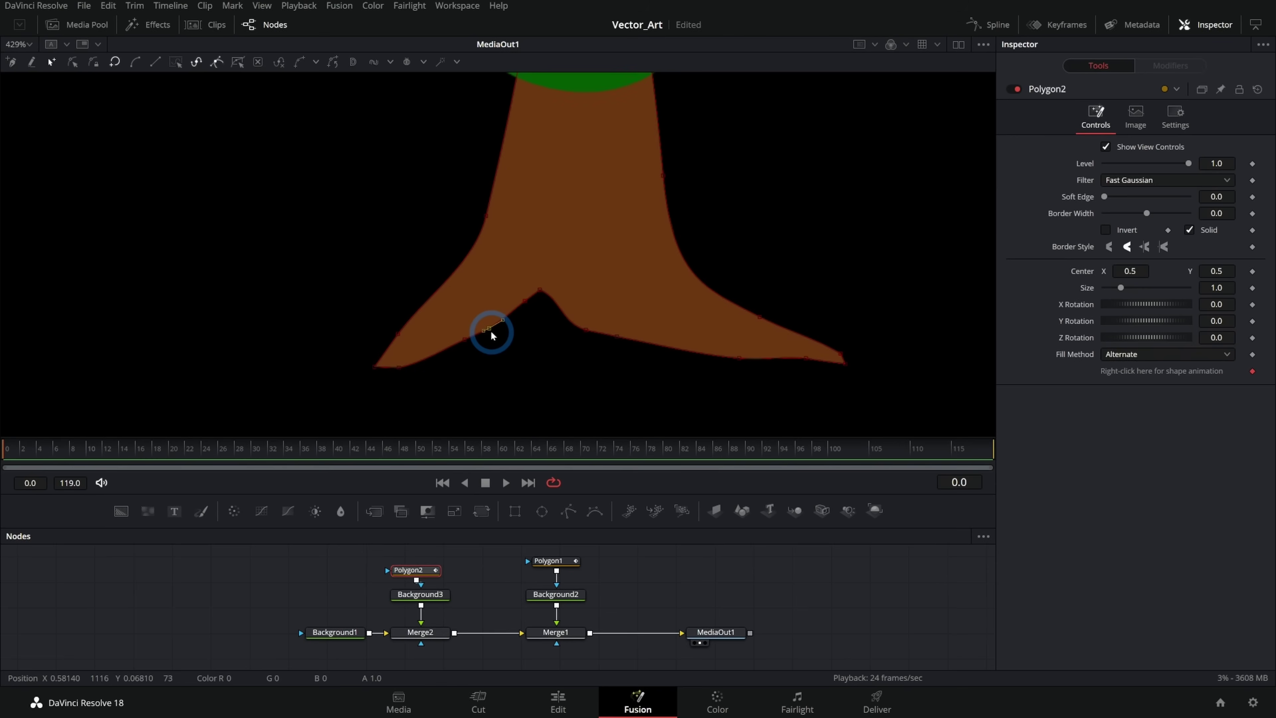
key(Delete)
click(465, 339)
key(Delete)
click(524, 300)
key(Delete)
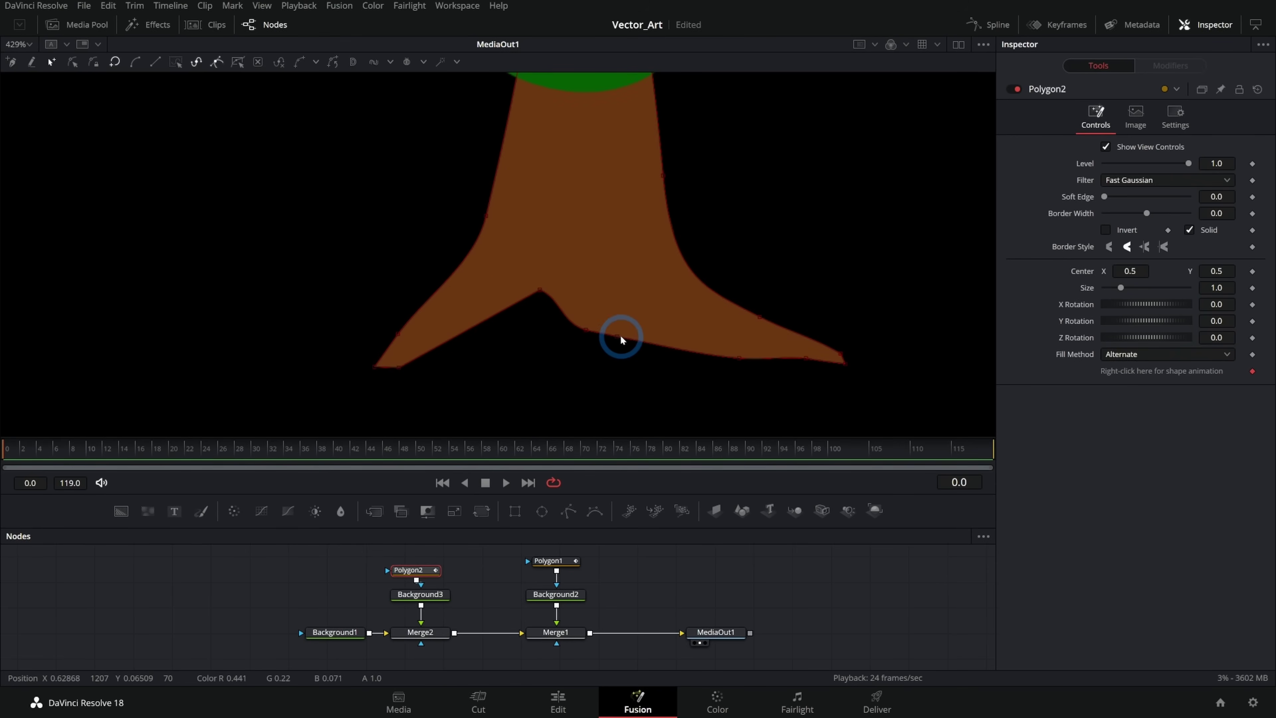
key(Delete)
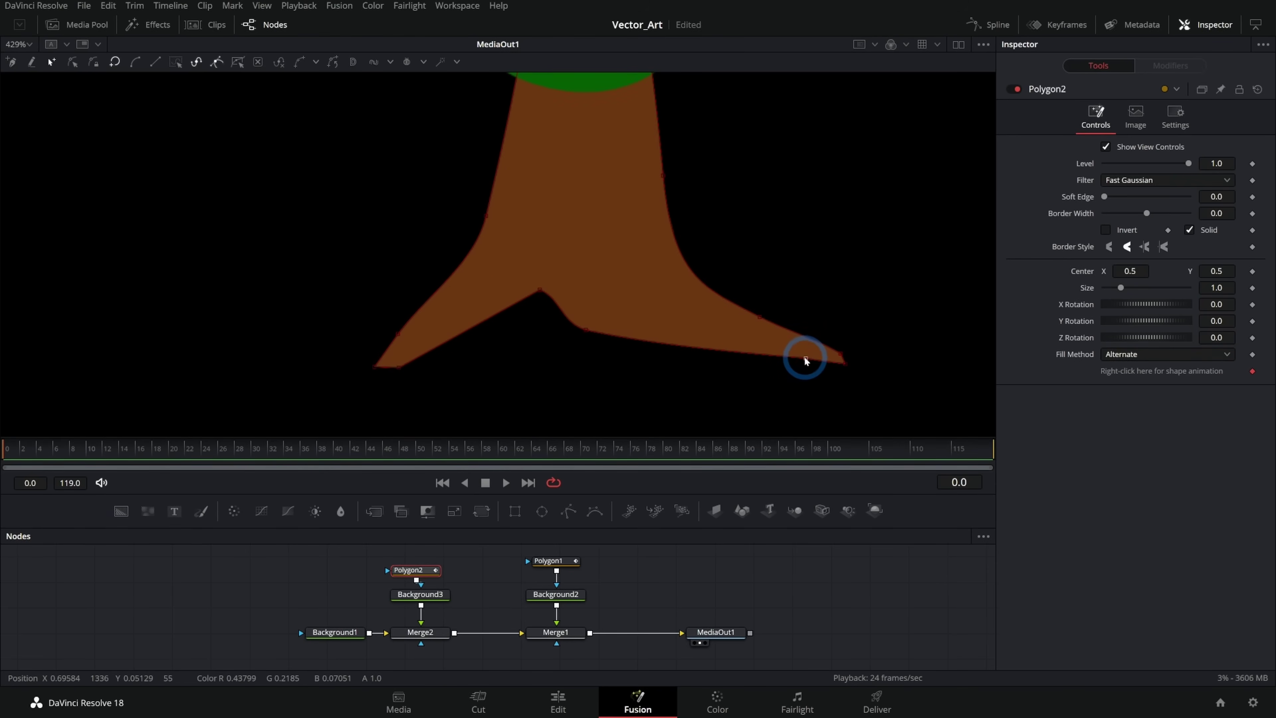
click(805, 356)
key(Delete)
Step: Move the point under the right root outward to curve it, and shift the left root's outer point slightly up
drag(584, 328, 748, 367)
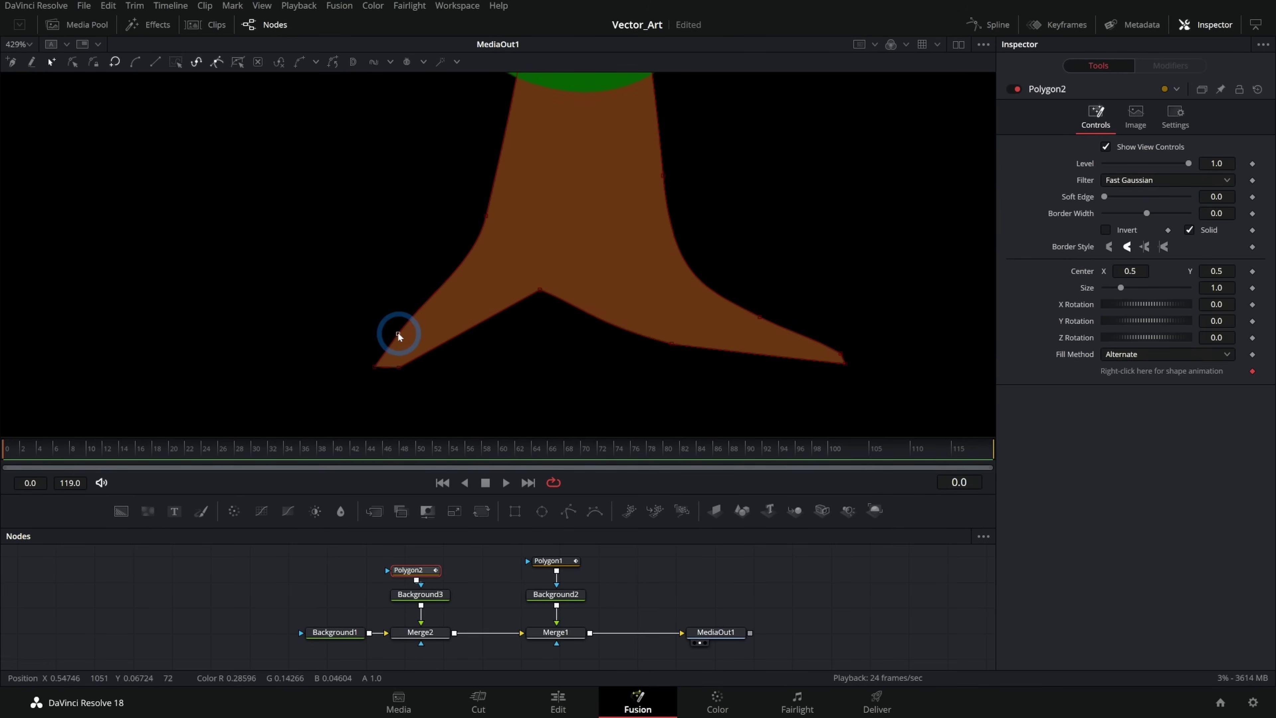
drag(398, 333, 408, 318)
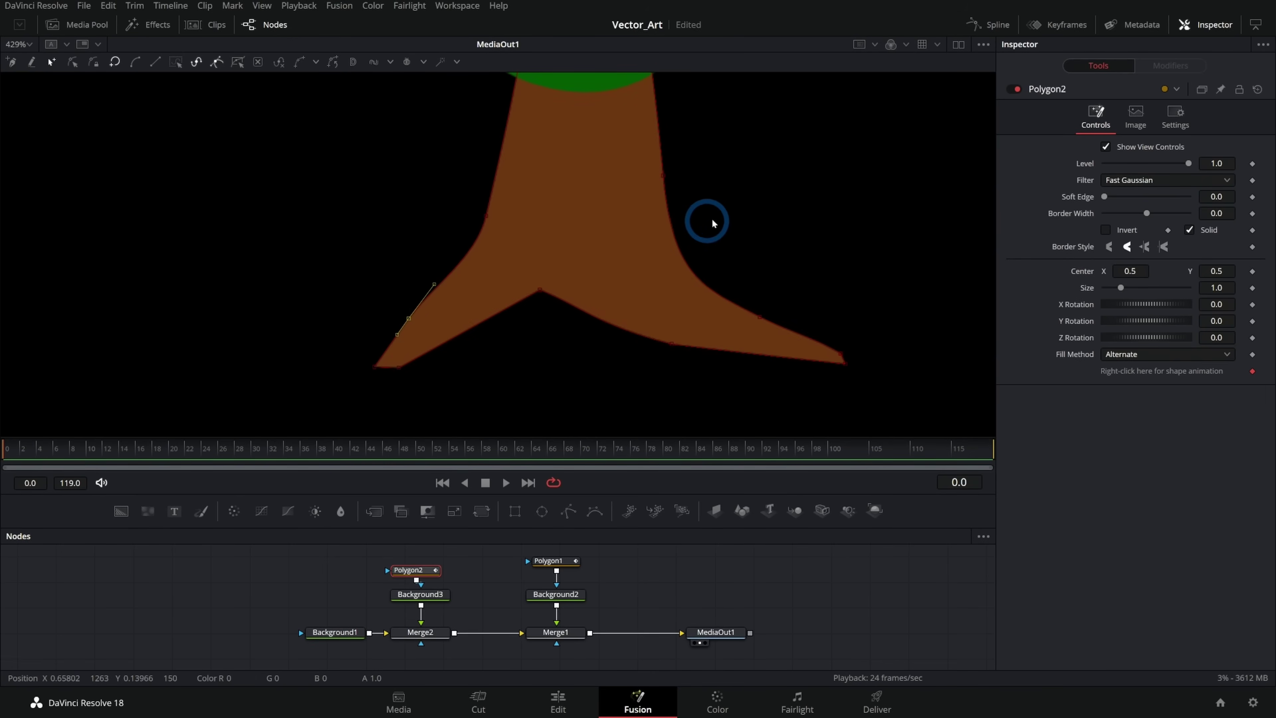
scroll(752, 288, down, 5)
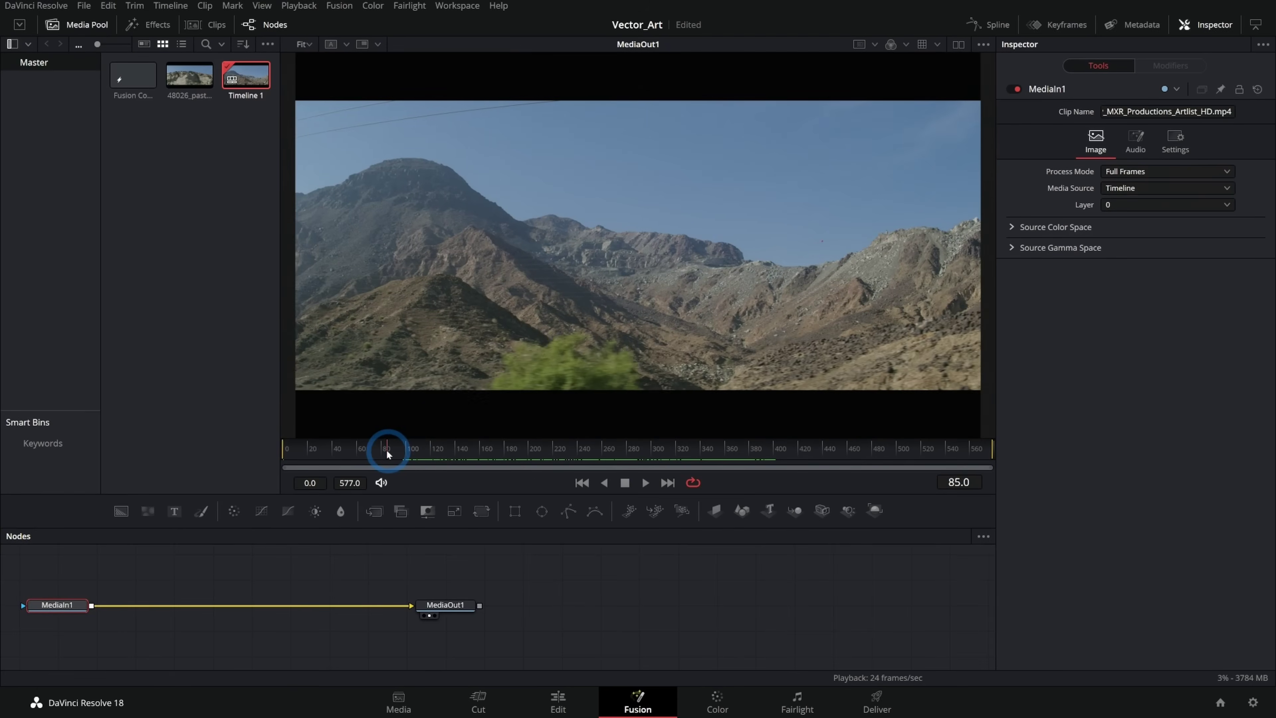
Step: Scrub through the mountain footage and examine the ridge and the large peak up close
drag(387, 449, 432, 448)
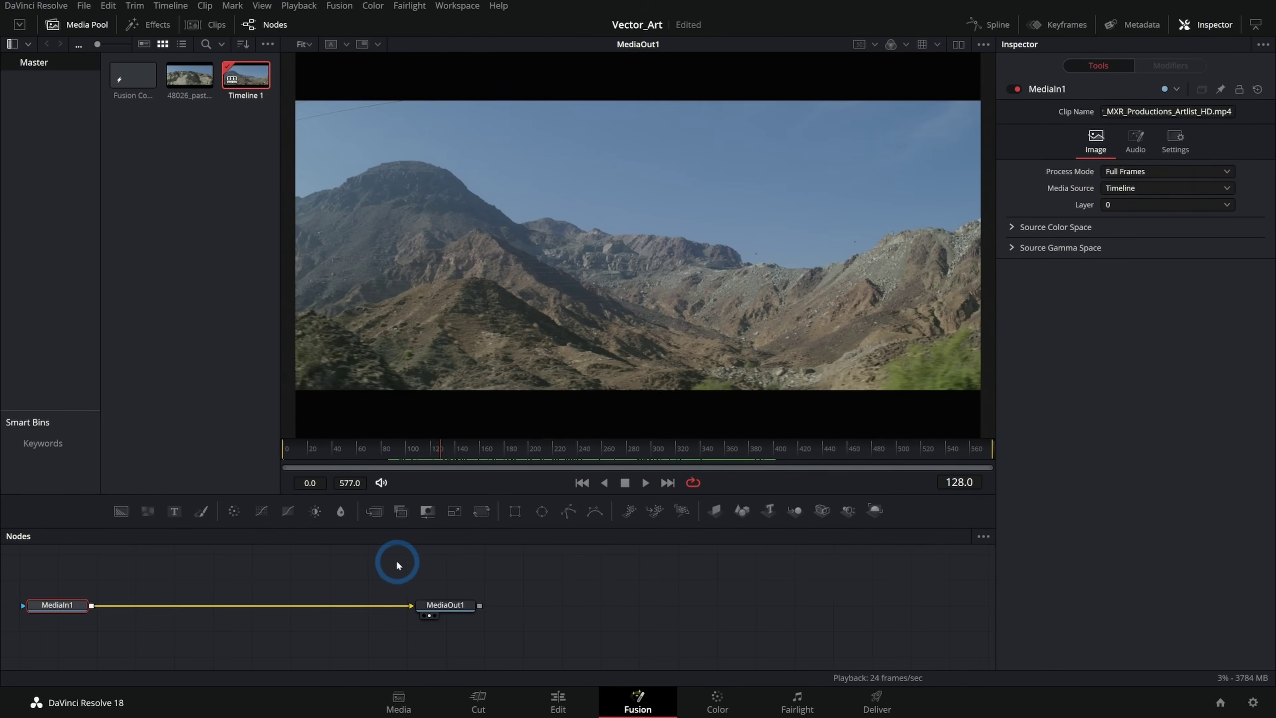
drag(396, 561, 555, 572)
scroll(662, 211, up, 2)
mouse_move(385, 447)
mouse_down()
mouse_move(327, 447)
mouse_move(361, 447)
mouse_up()
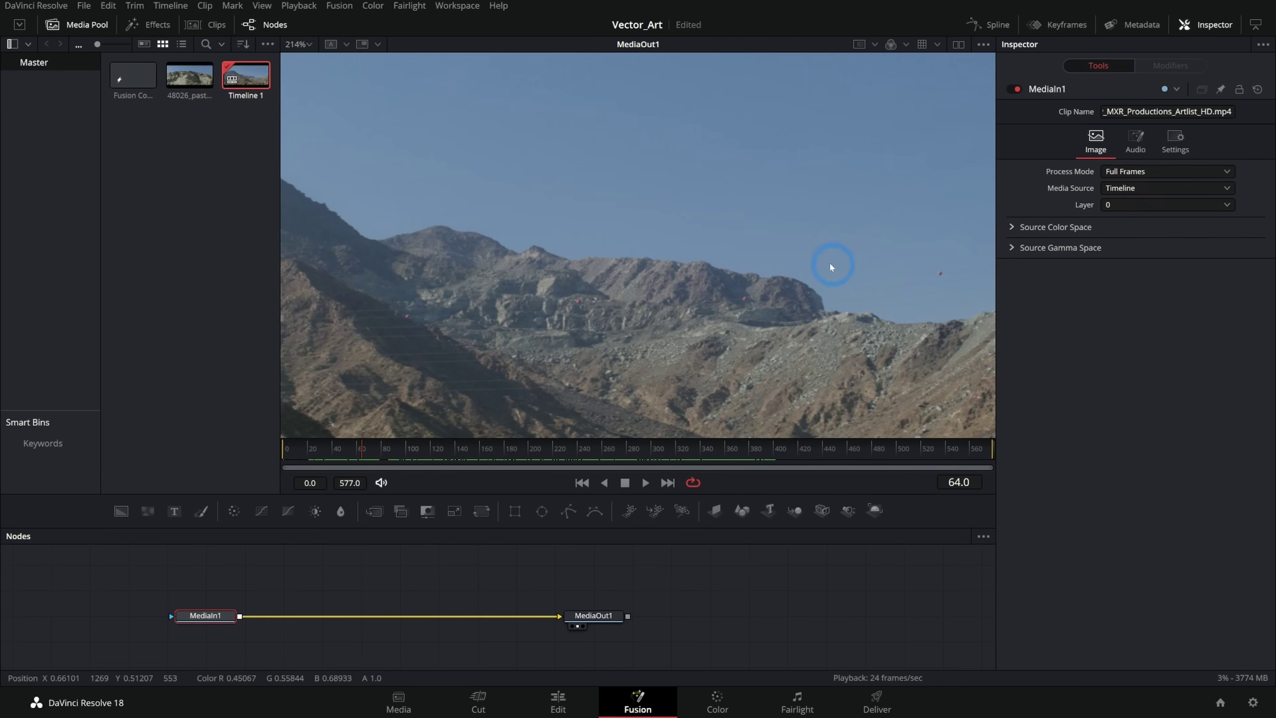
scroll(598, 294, down, 3)
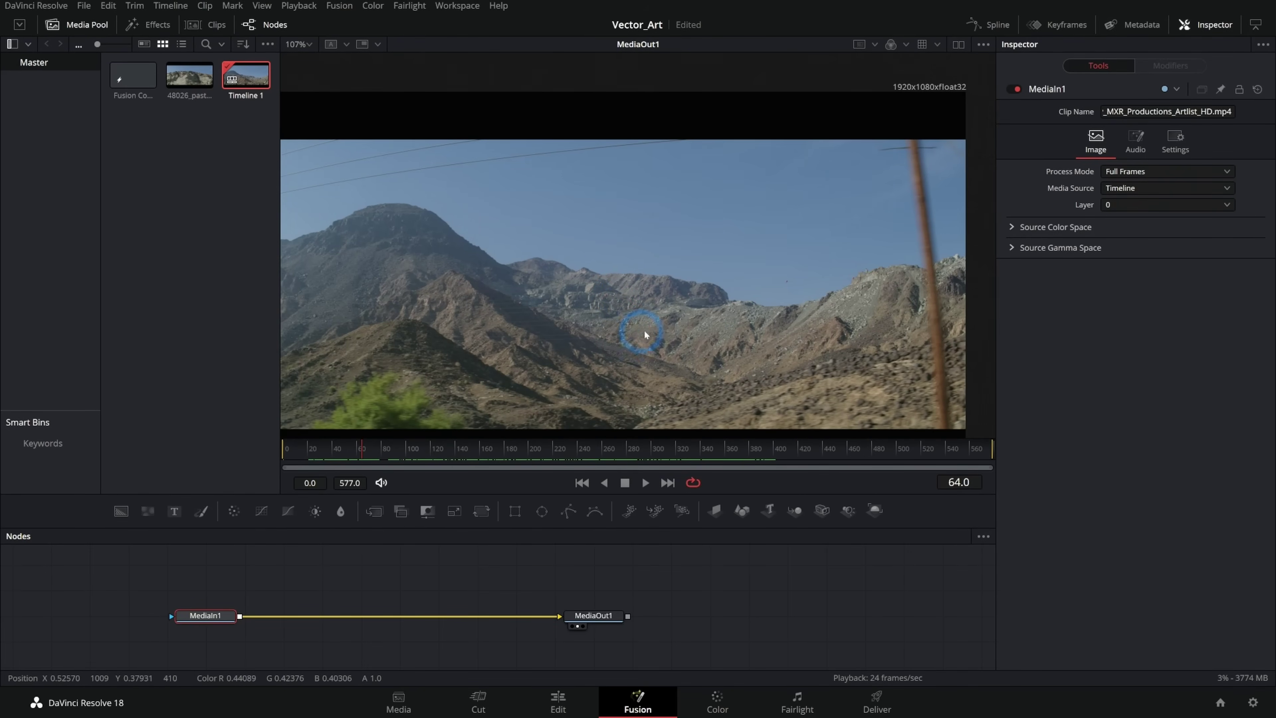
scroll(521, 297, up, 1)
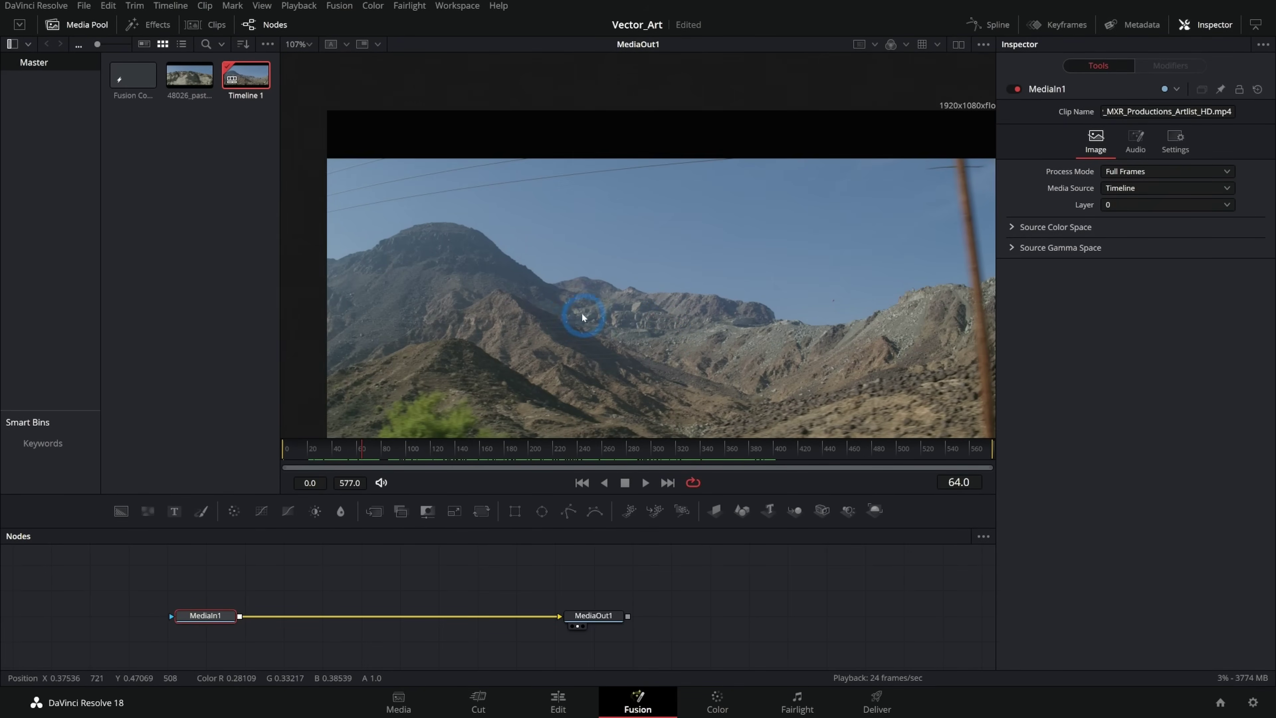
scroll(551, 277, up, 3)
drag(615, 307, 724, 319)
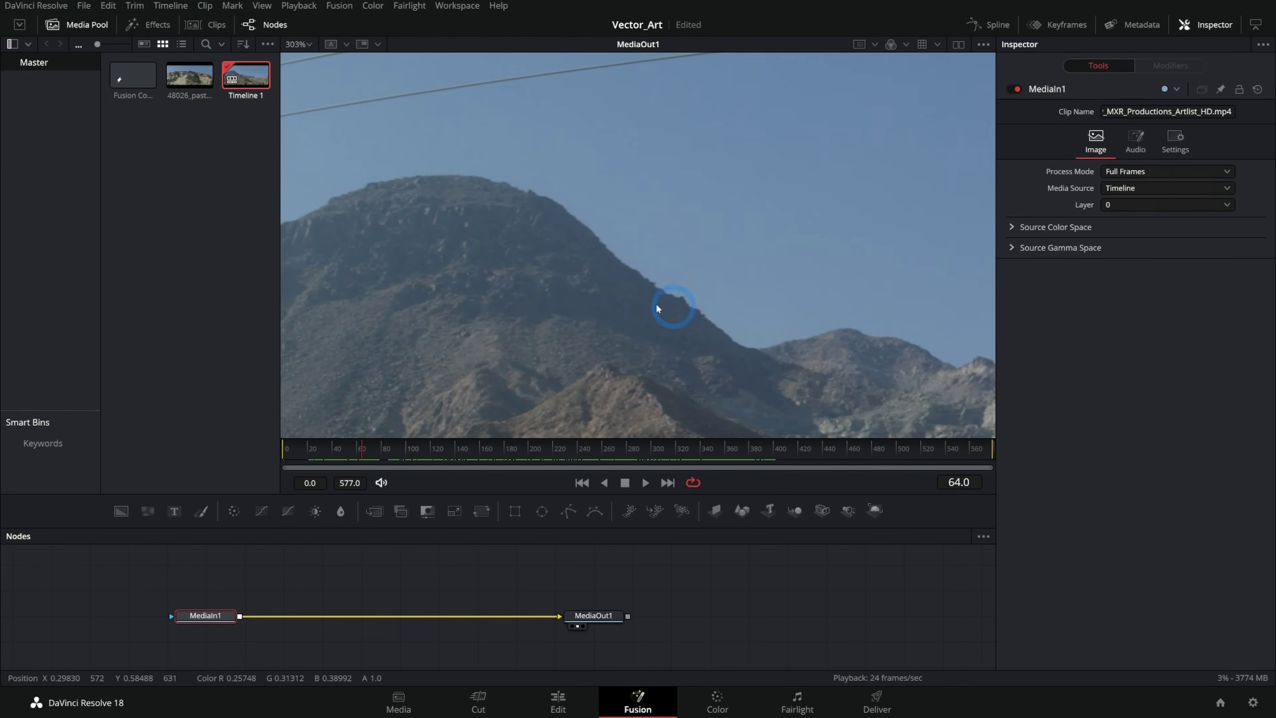
drag(578, 297, 675, 312)
Step: At frame 65, add a Polygon mask to the MediaIn1 node
mouse_move(377, 448)
mouse_down()
mouse_move(365, 447)
mouse_move(390, 447)
mouse_move(363, 447)
mouse_up()
click(880, 232)
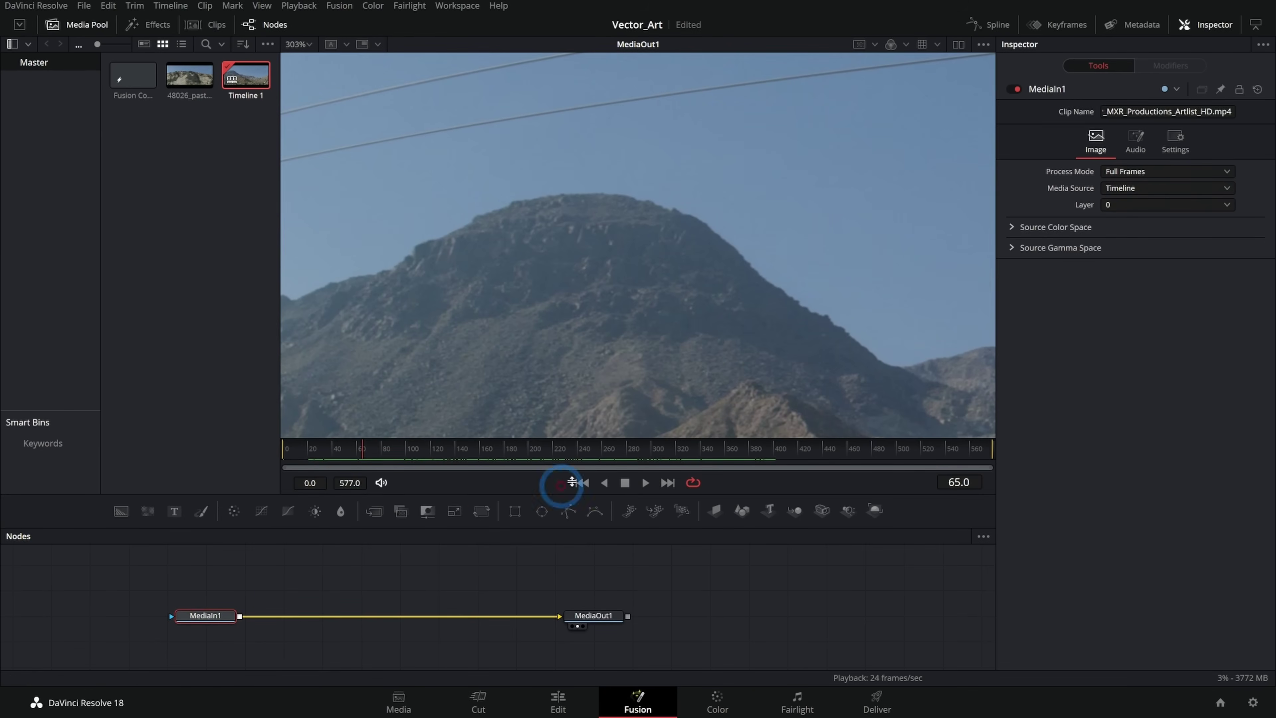
drag(573, 518, 206, 614)
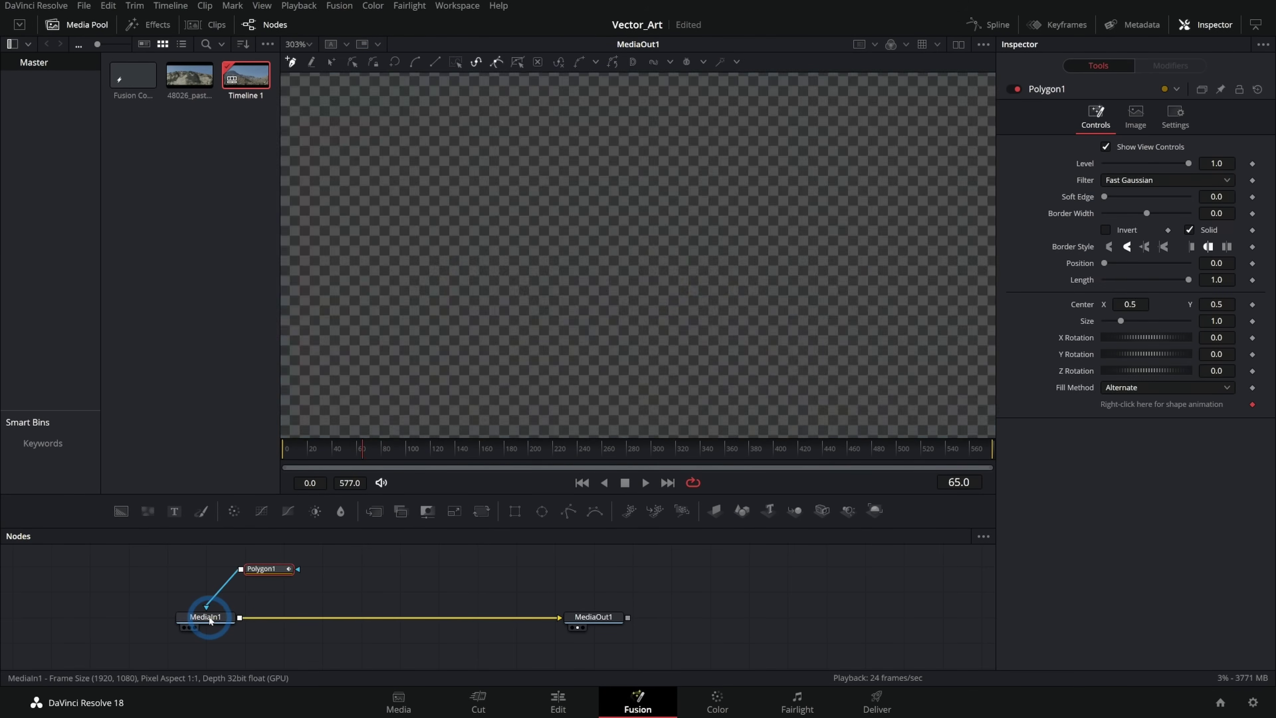
Step: Disable the Polygon1 mask and trace its outline along the mountain ridge from the right slope to the left frame edge
click(1017, 89)
scroll(848, 336, up, 5)
click(870, 360)
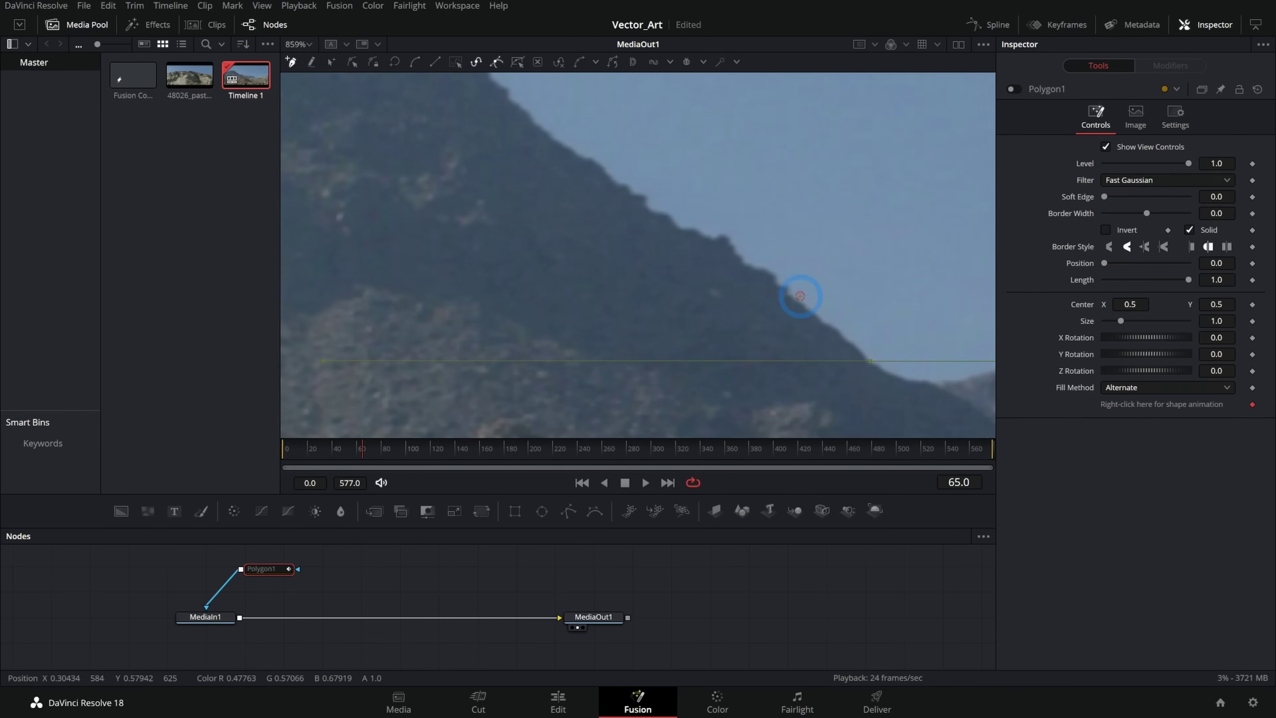
click(796, 296)
click(588, 122)
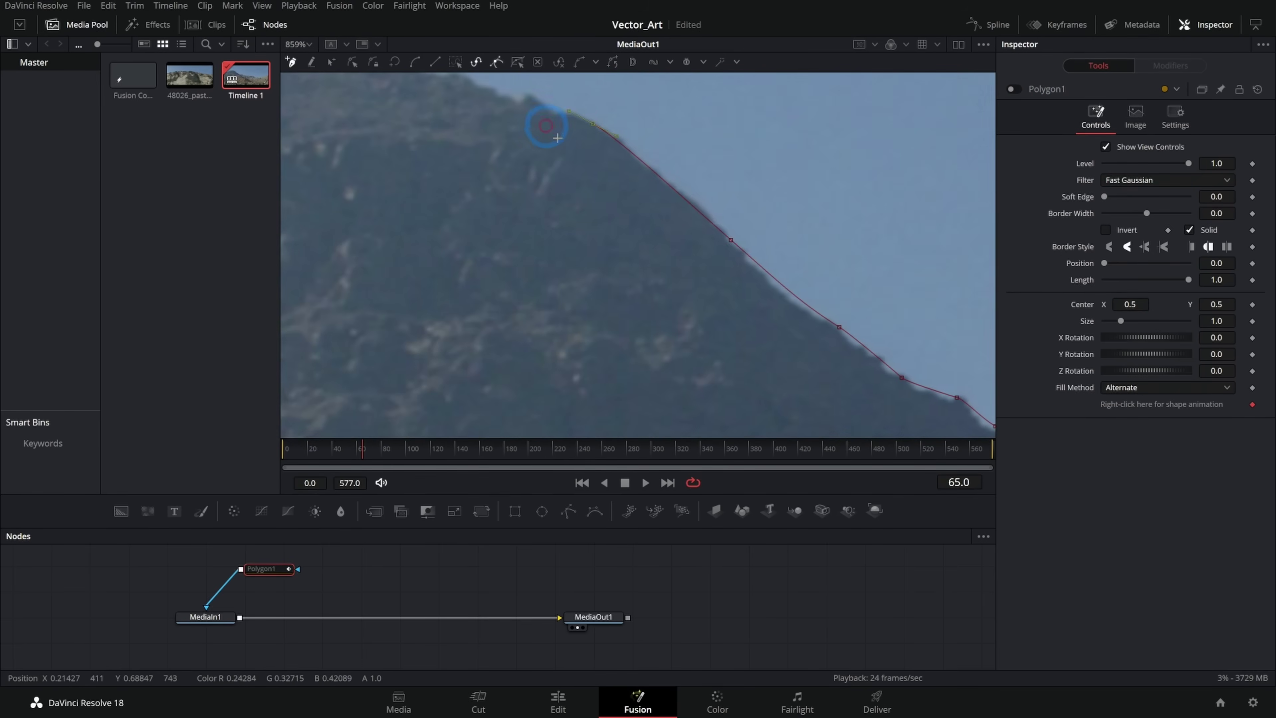
mouse_move(547, 126)
mouse_down()
mouse_move(755, 261)
mouse_move(670, 209)
mouse_up()
drag(643, 156, 596, 171)
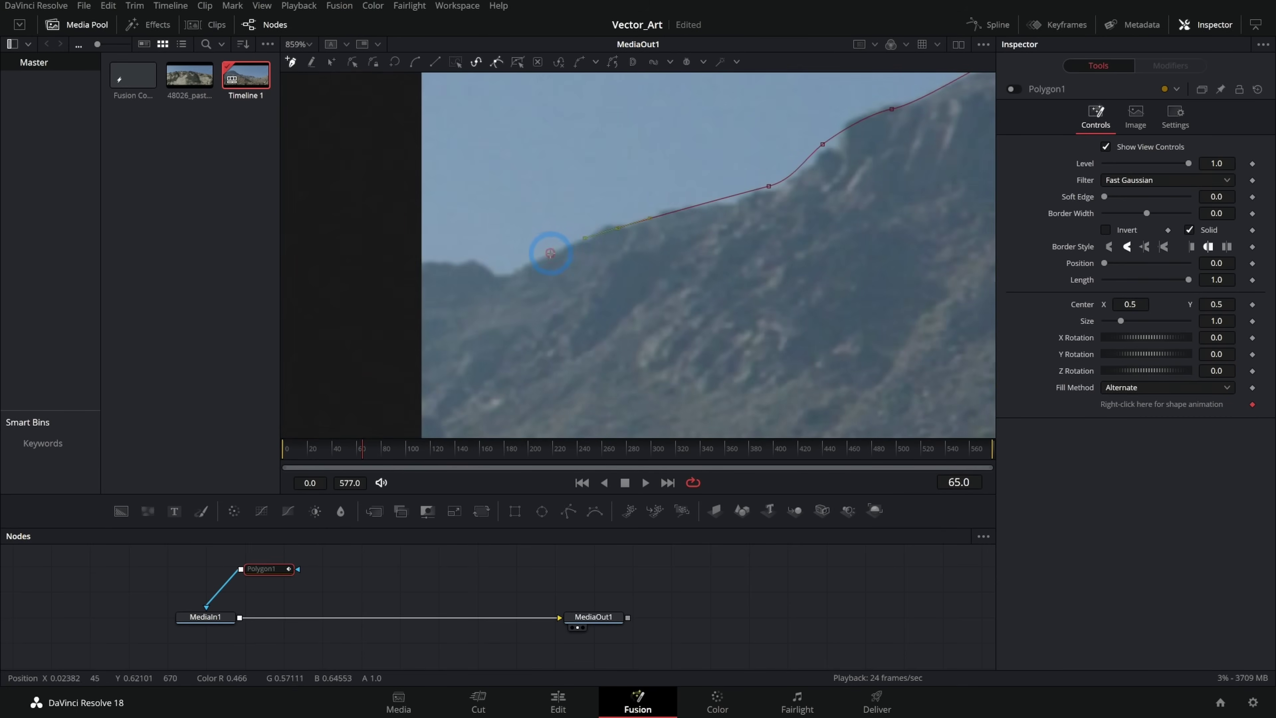
mouse_move(546, 255)
mouse_down()
mouse_move(484, 271)
mouse_move(437, 265)
mouse_up()
Step: Close the polygon with a loose curve beyond the left frame edge and across the mountain's lower slopes
scroll(413, 267, down, 5)
drag(373, 372, 429, 390)
drag(659, 385, 705, 375)
click(830, 299)
click(819, 233)
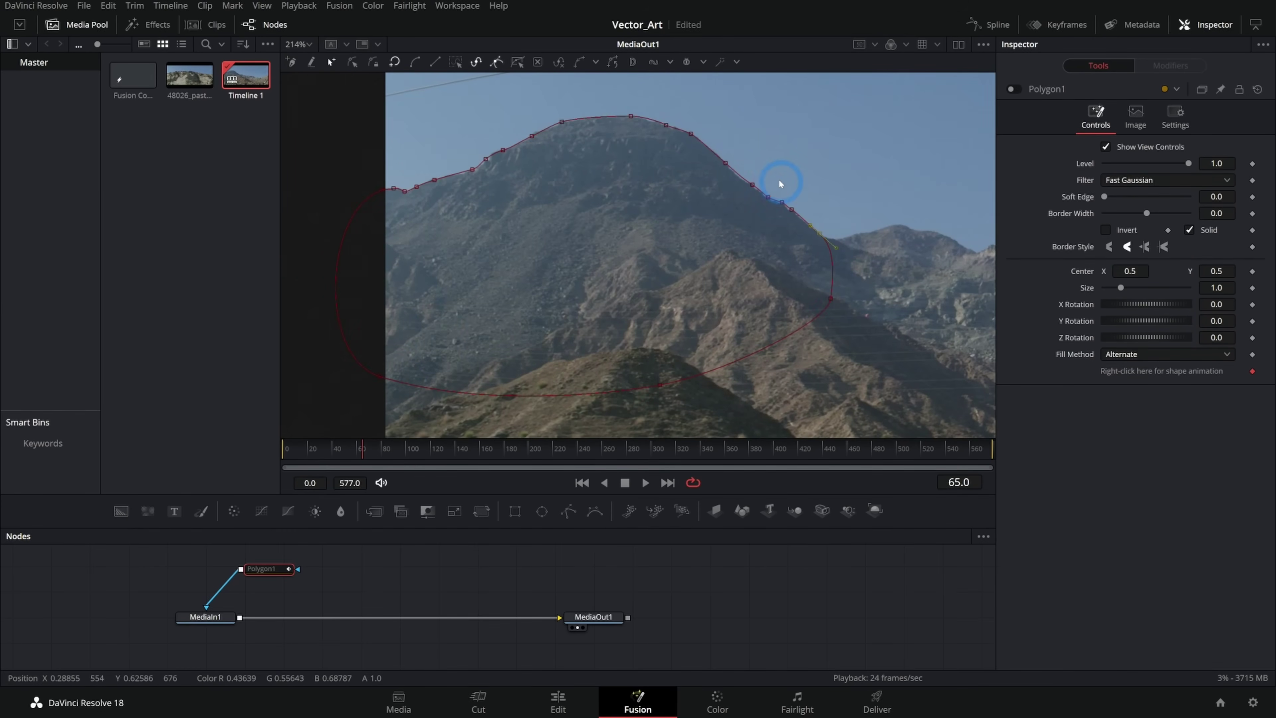
Step: Re-enable the Polygon1 mask and view the mountain cut-out in MediaOut1 without the outline overlay
key(ctrl+p)
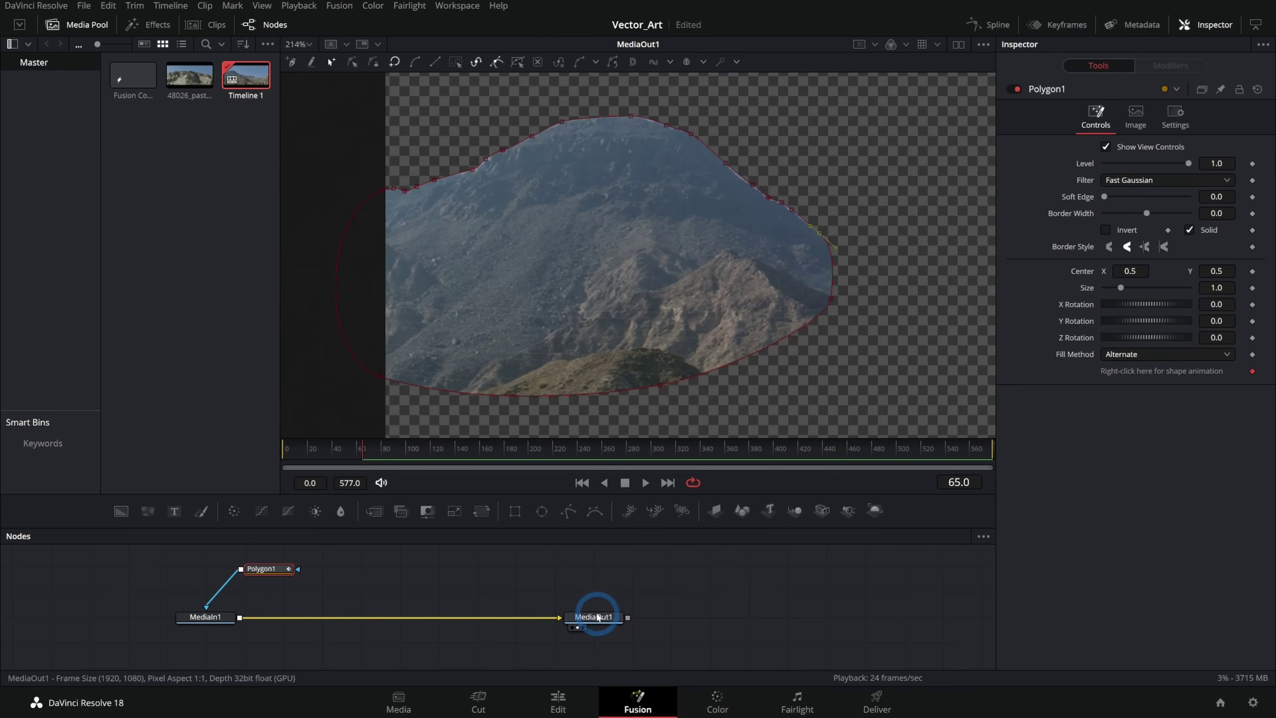
click(826, 201)
click(825, 348)
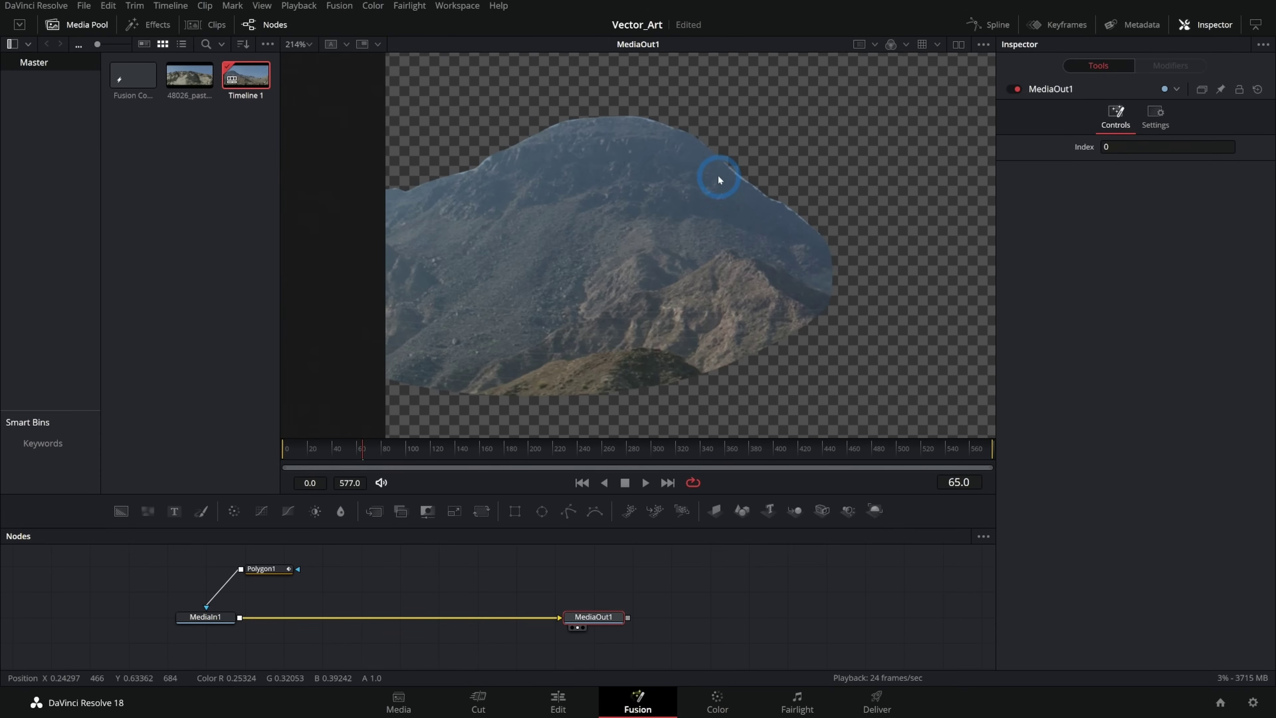
Step: Select the Polygon1 node, inspect its shape animation keyframe options, and dismiss them
click(262, 569)
click(915, 180)
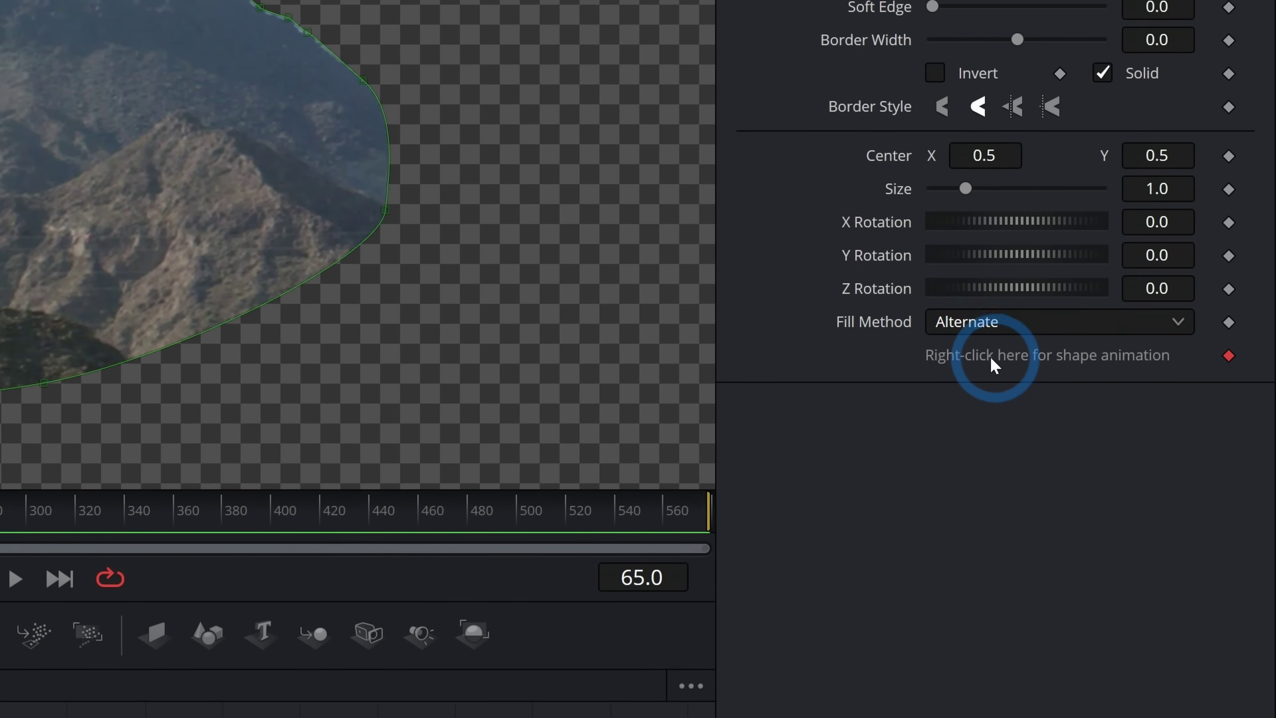
right_click(975, 344)
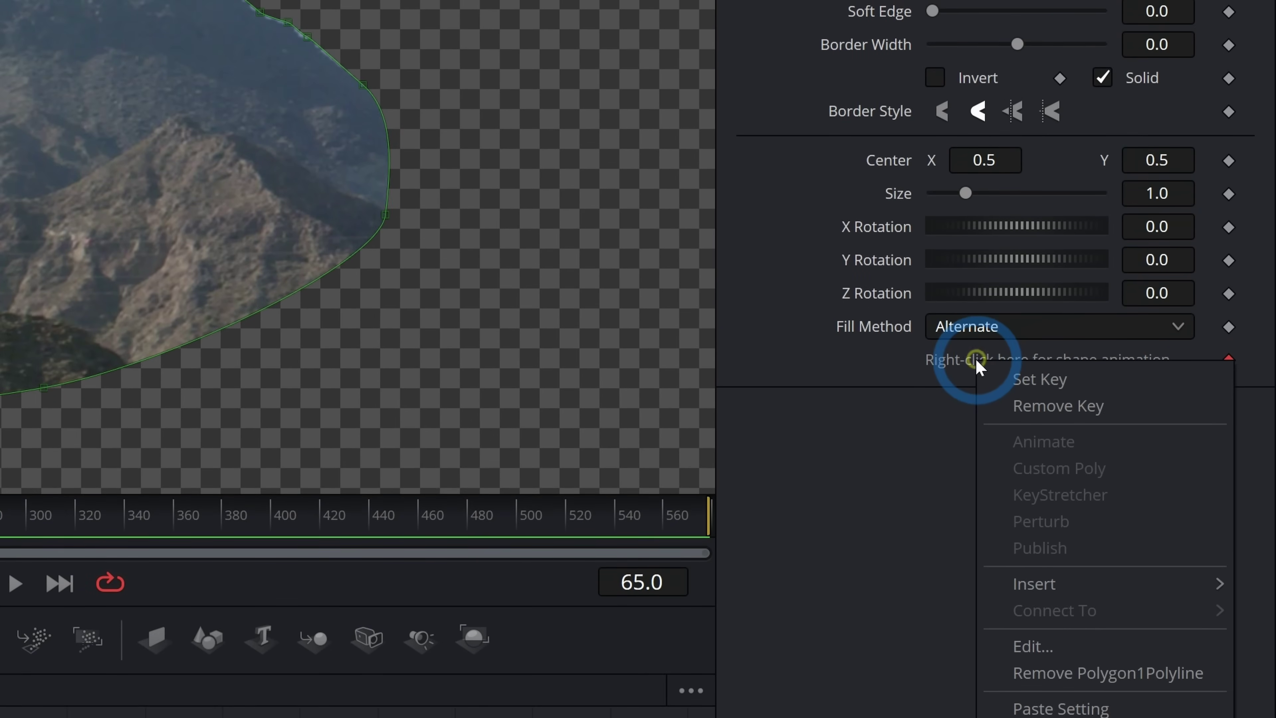
click(1010, 366)
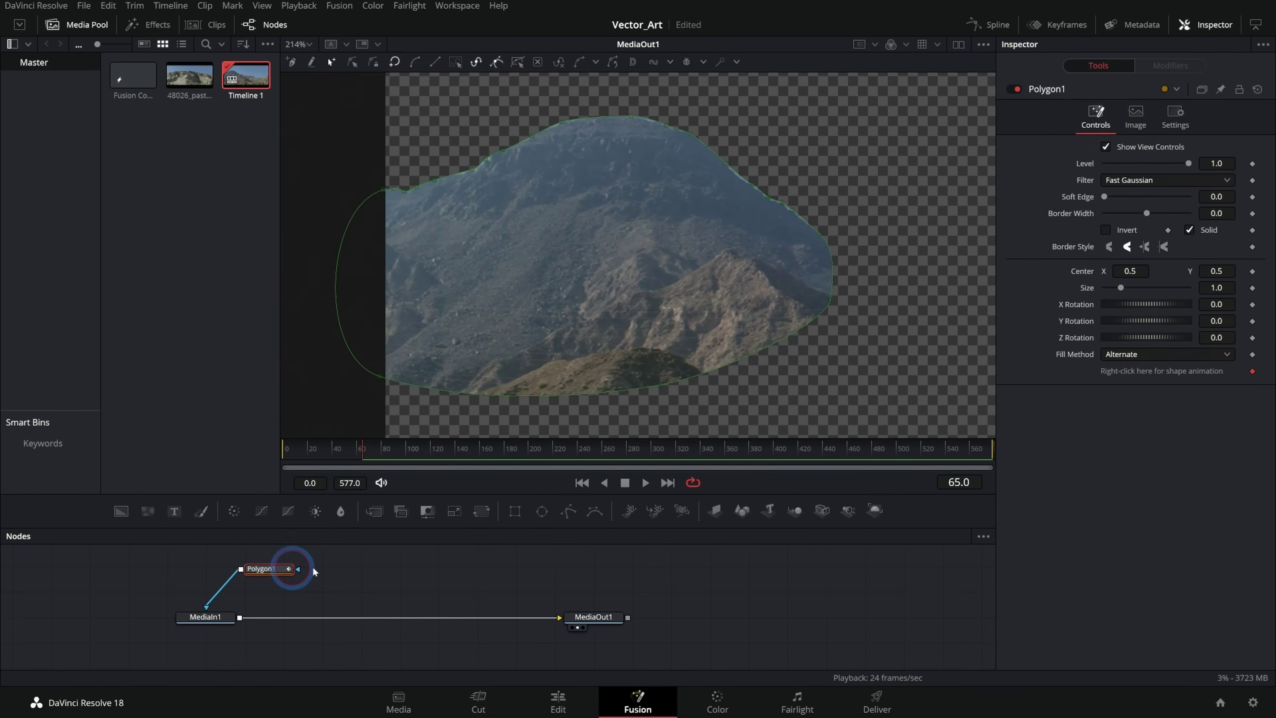
Step: Disable Polygon1 and, at frame 80, move the whole outline and adjust individual points to match the mountain ridge
click(1016, 89)
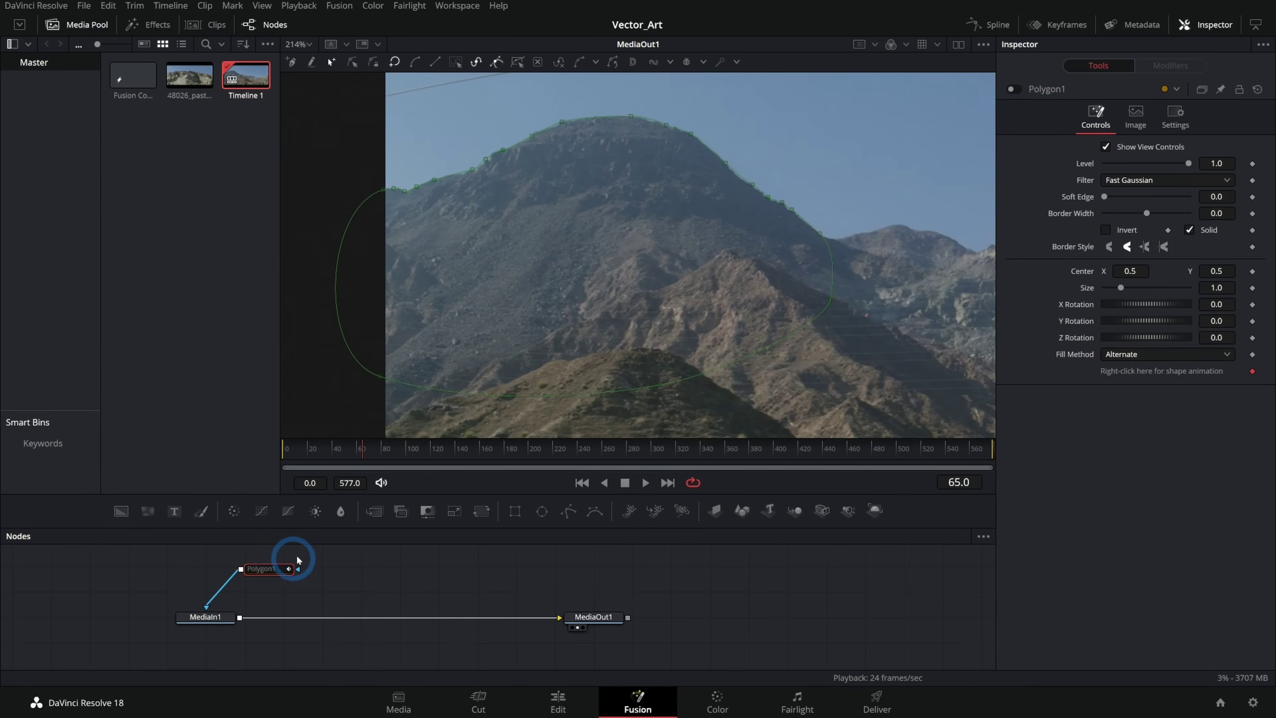
mouse_move(378, 448)
mouse_down()
mouse_move(400, 461)
mouse_move(381, 452)
mouse_up()
drag(903, 99, 282, 417)
scroll(617, 120, up, 5)
drag(658, 109, 668, 86)
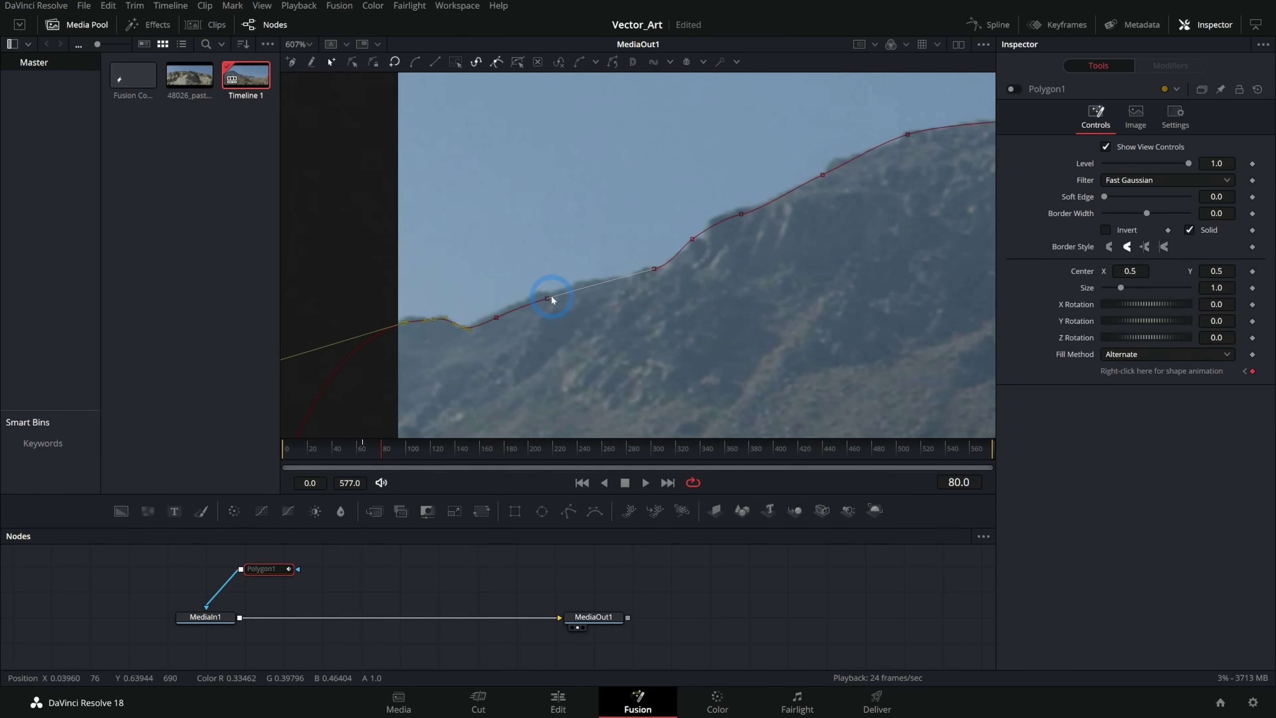
drag(550, 297, 544, 293)
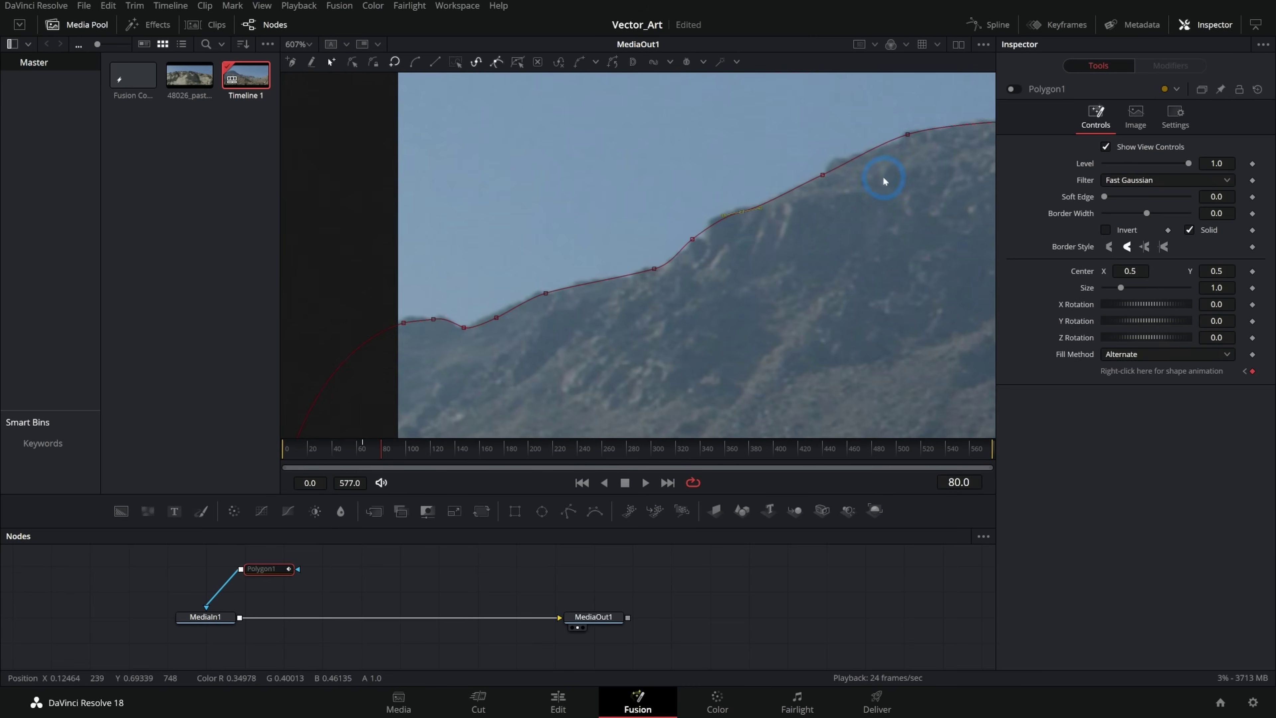
scroll(884, 181, right, 10)
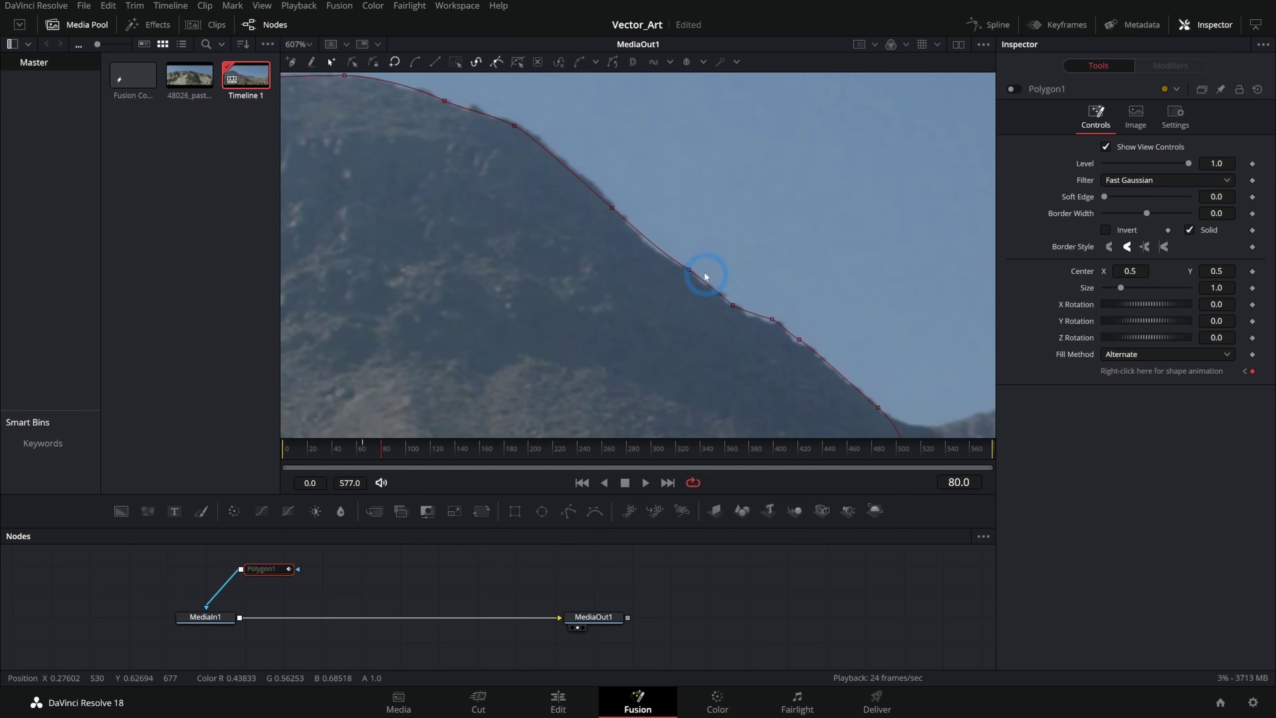
scroll(767, 382, down, 5)
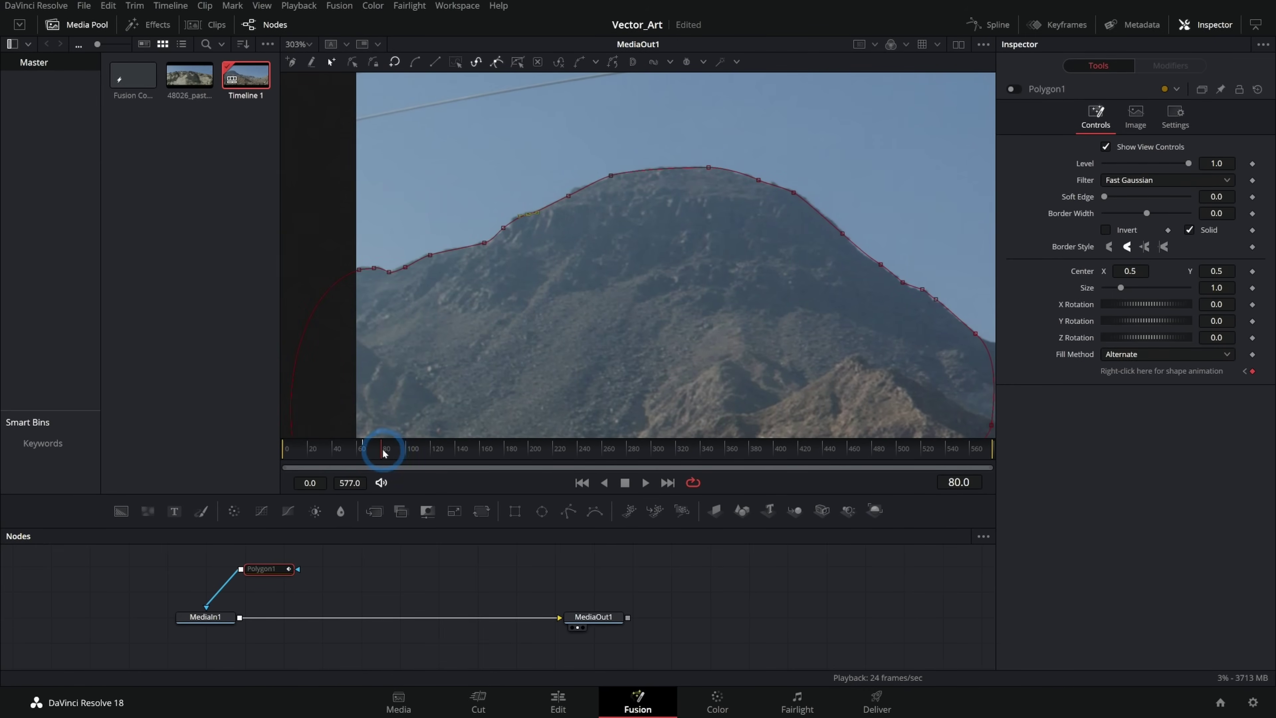
Step: Realign the whole mask outline with the mountain ridge at frames 73 and 69
drag(383, 452, 371, 455)
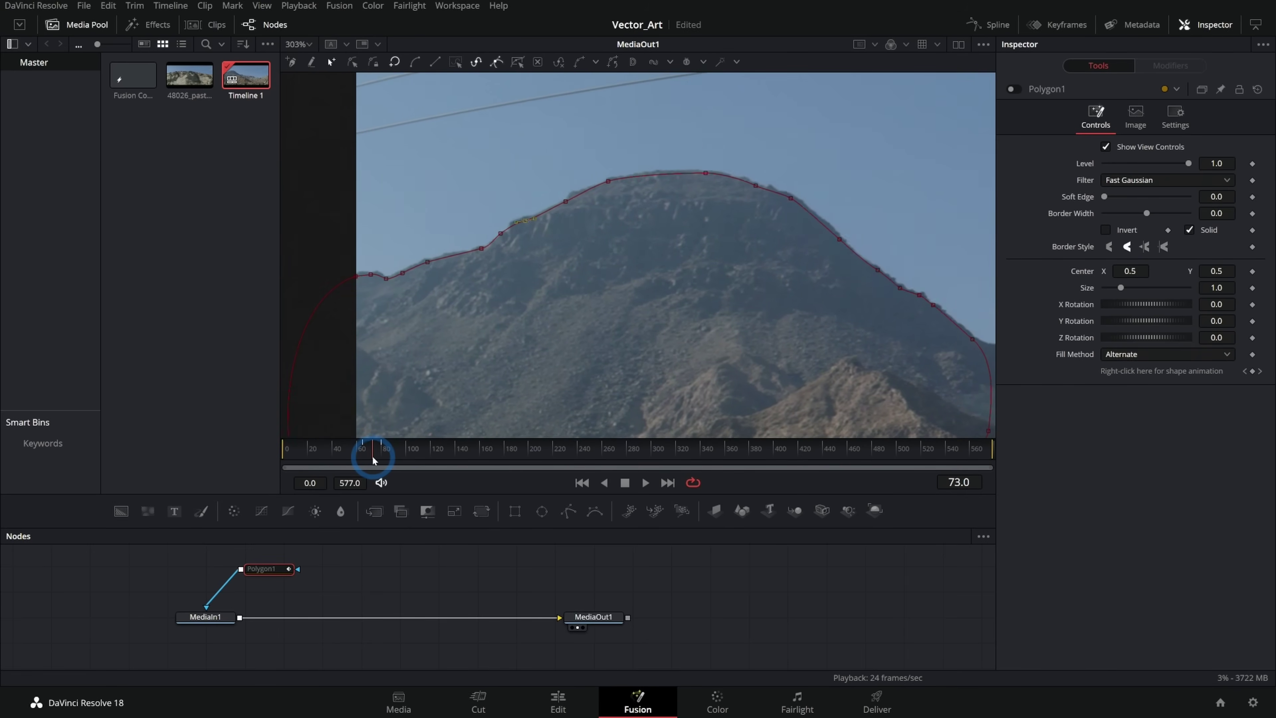
click(860, 265)
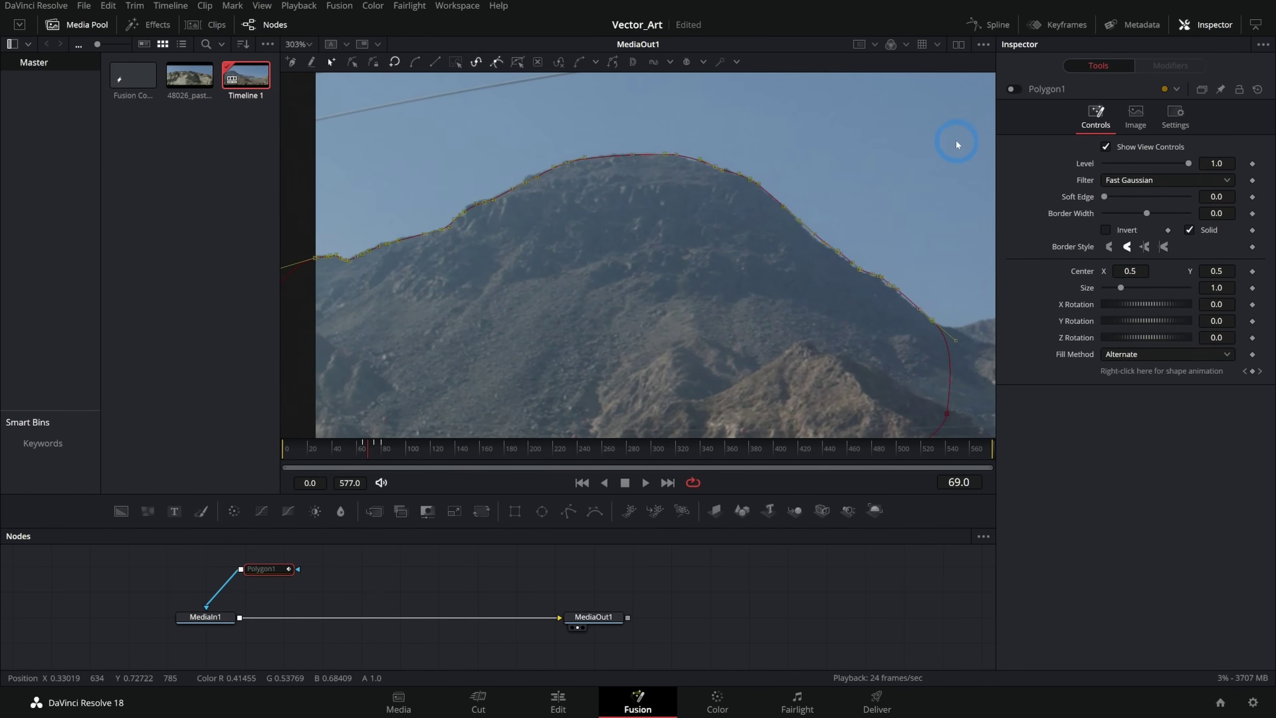
scroll(565, 176, up, 3)
drag(515, 168, 513, 166)
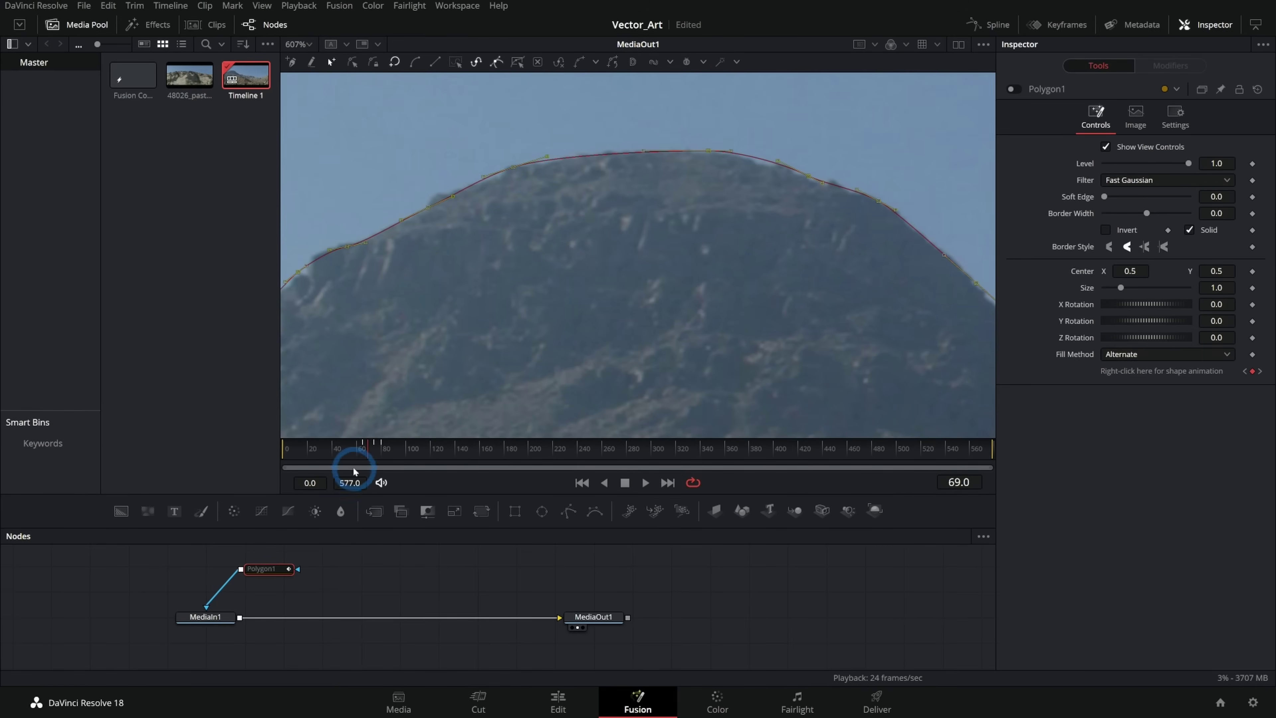
Step: Realign the mask outline with the mountain ridge at frames 78 and 76
drag(366, 444, 378, 447)
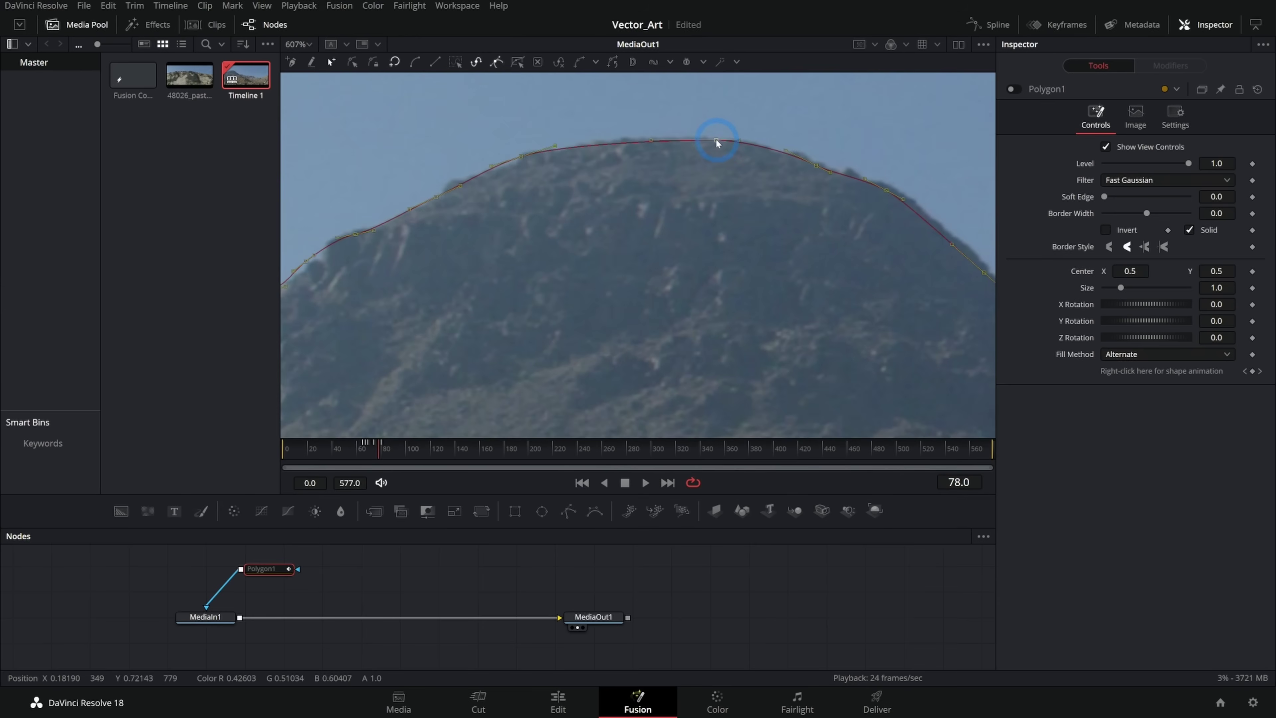
click(715, 144)
drag(716, 146, 719, 140)
click(363, 461)
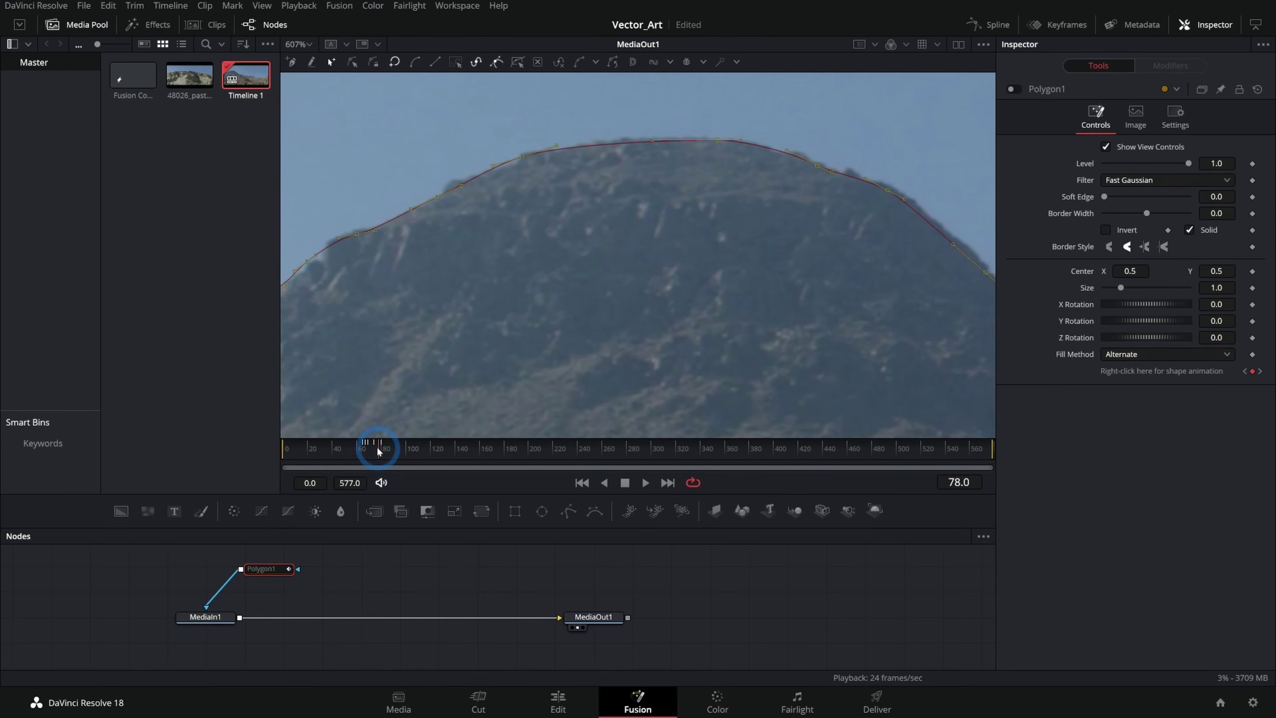
drag(378, 447, 372, 450)
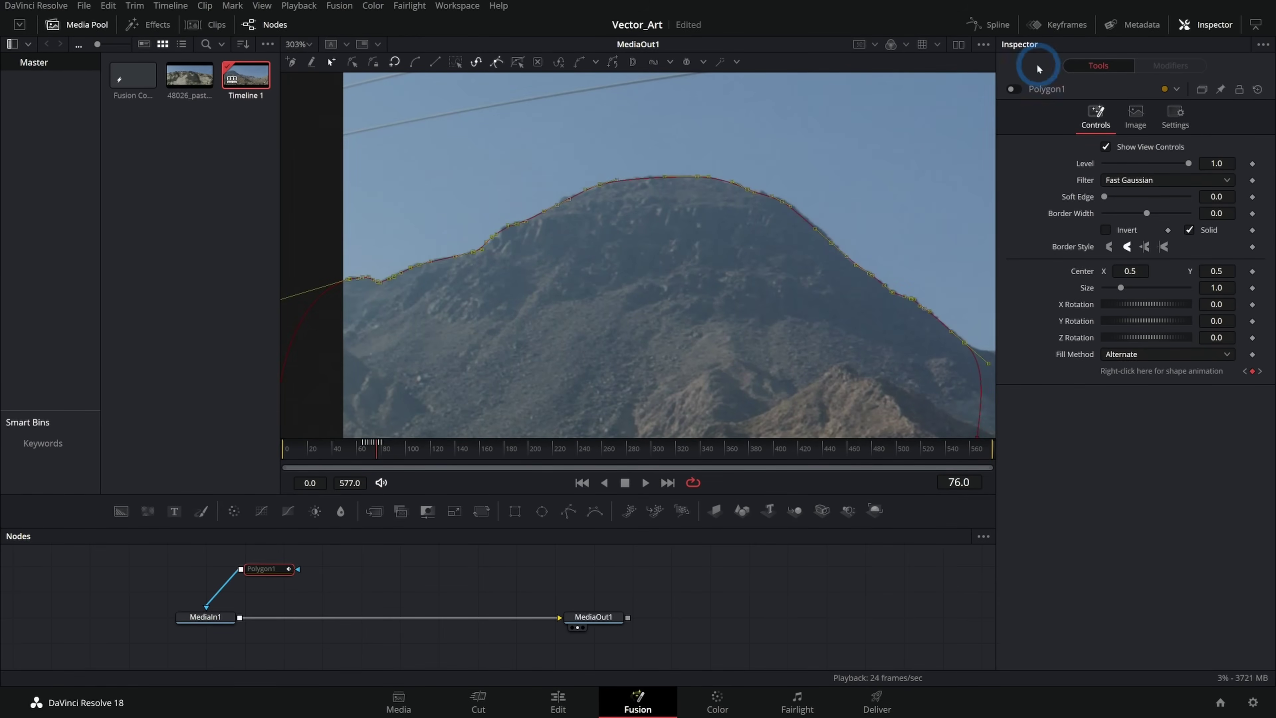
Step: Step back and forth through the frames around 75 with the mask enabled to check how it follows the ridge
key(Right)
key(Right)
key(Right)
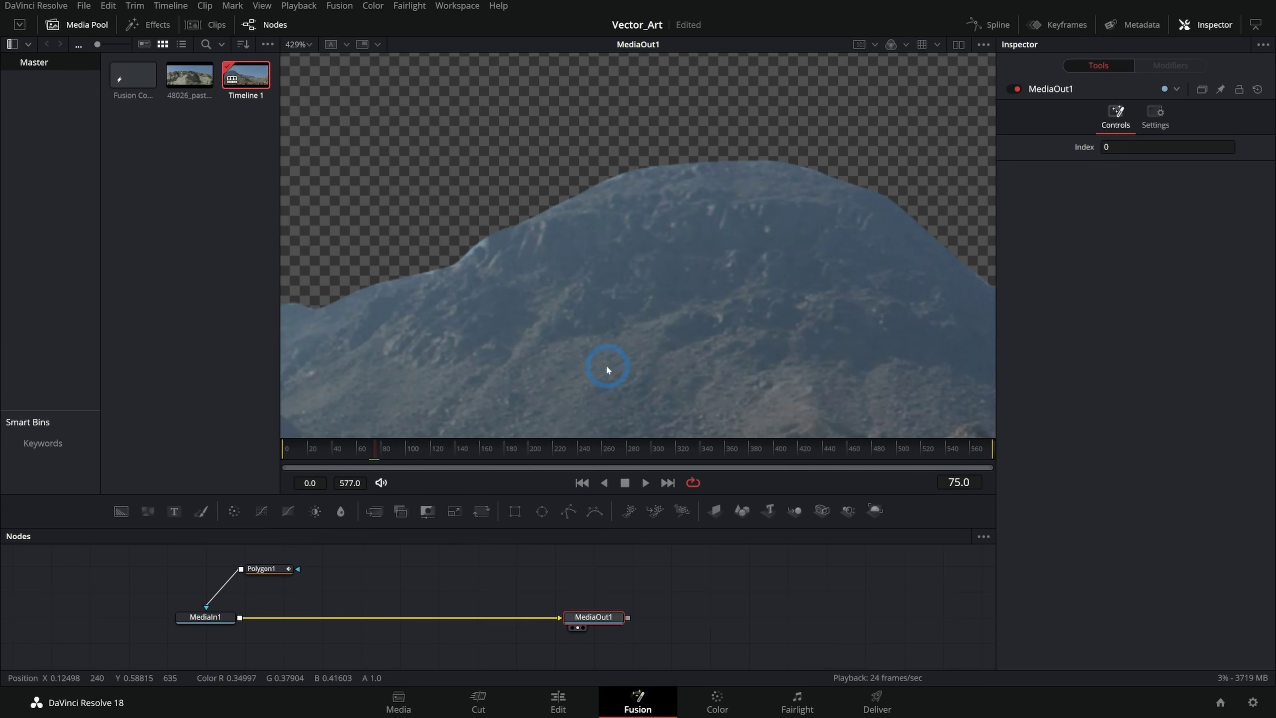
key(Left)
key(Left)
key(Left)
key(Right)
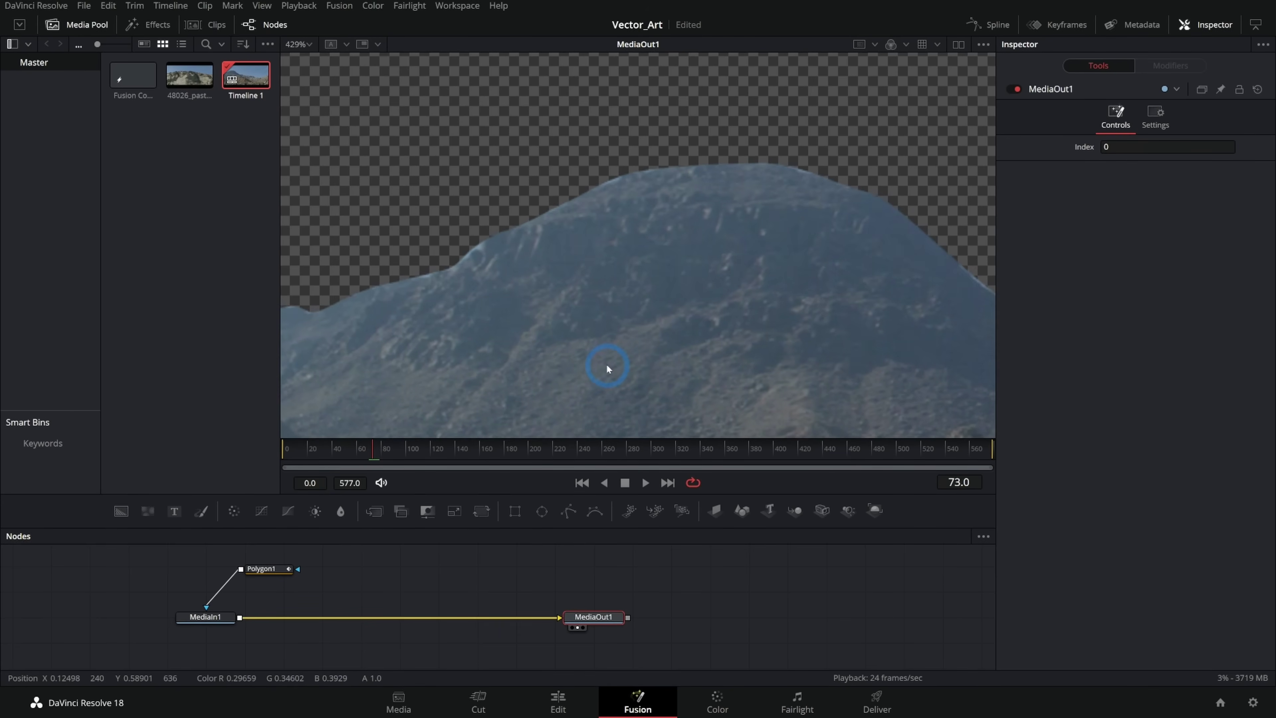
scroll(597, 259, down, 2)
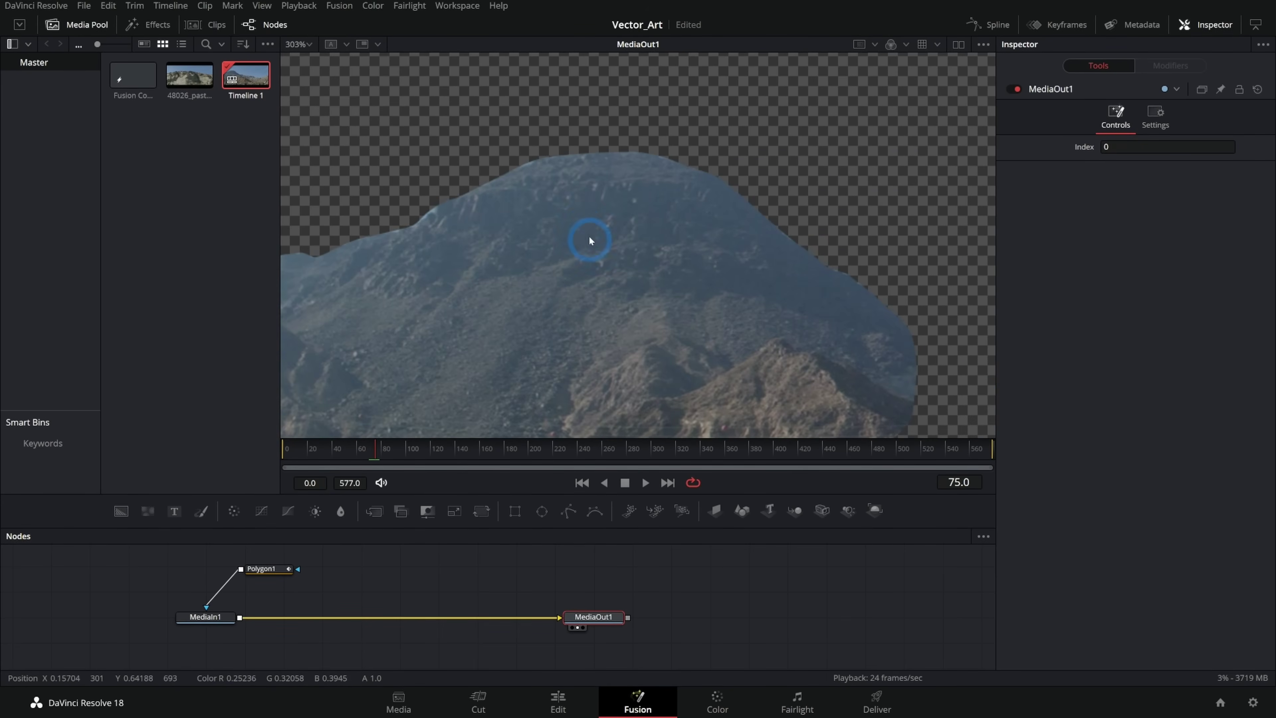
drag(589, 236, 586, 275)
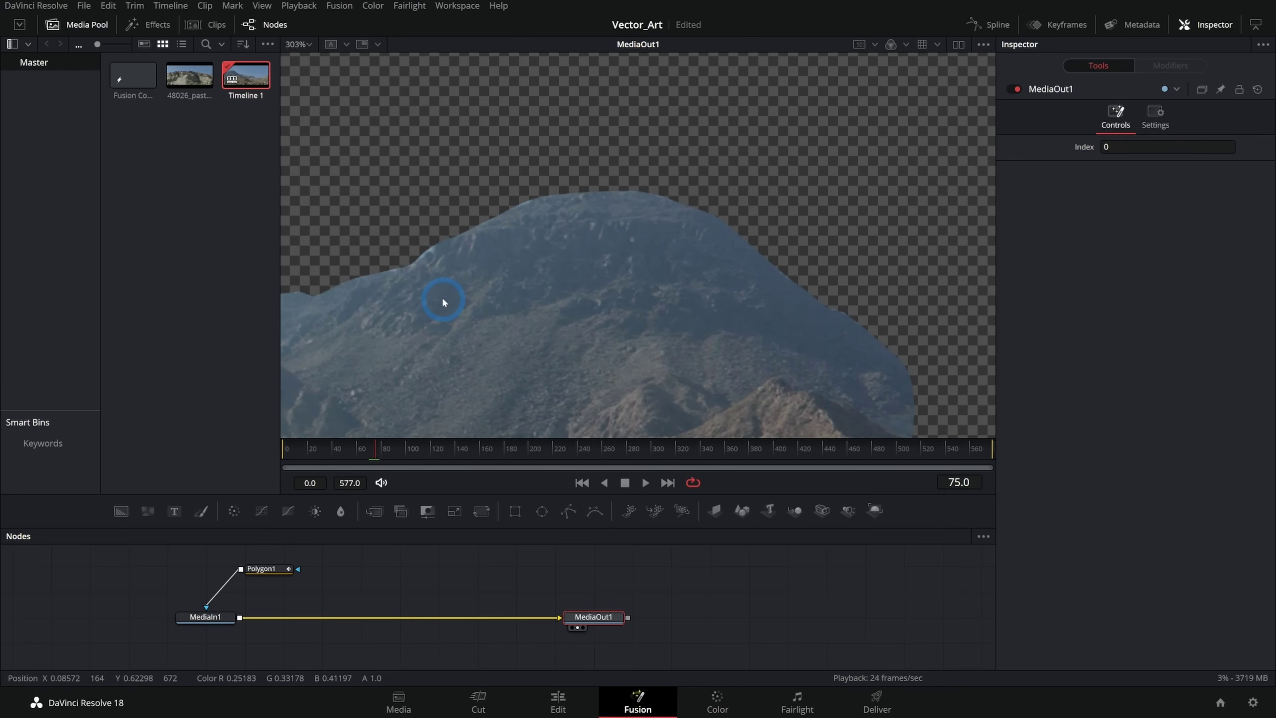
Step: Replace the mountain mask with a standalone Polygon node and draw a rounded outline across the top and down the right side
key(ctrl+z)
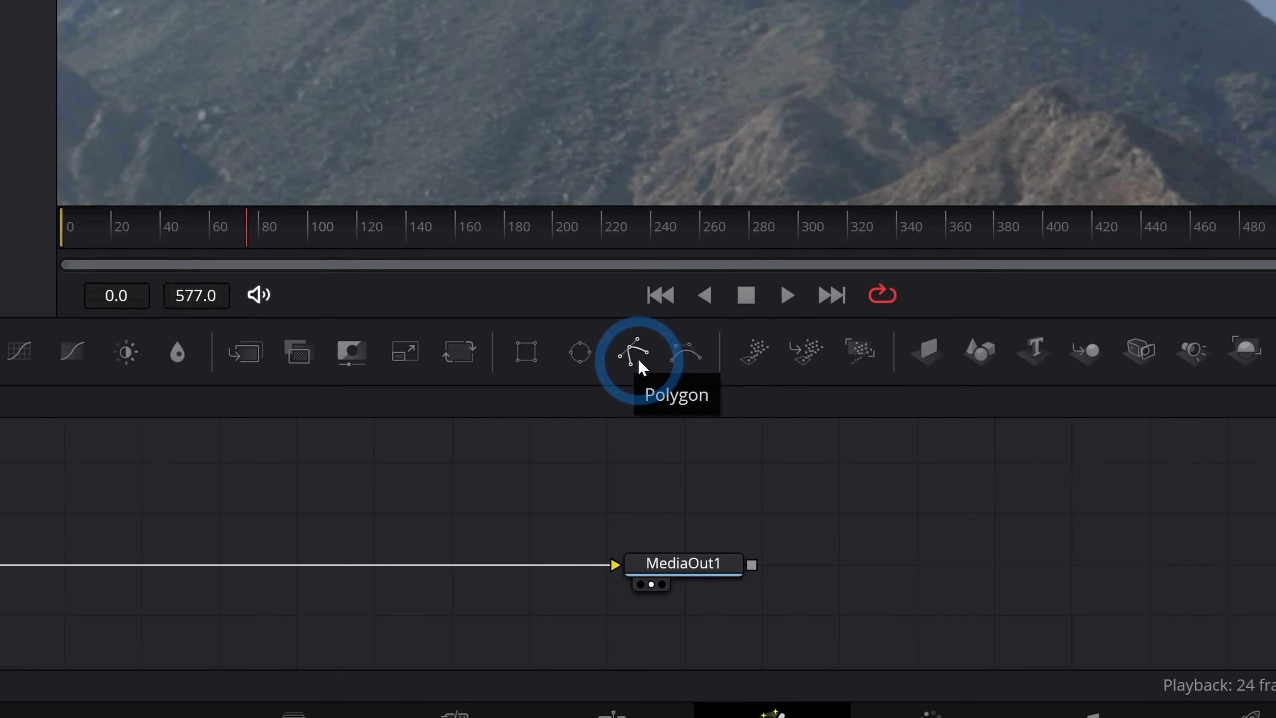
click(635, 354)
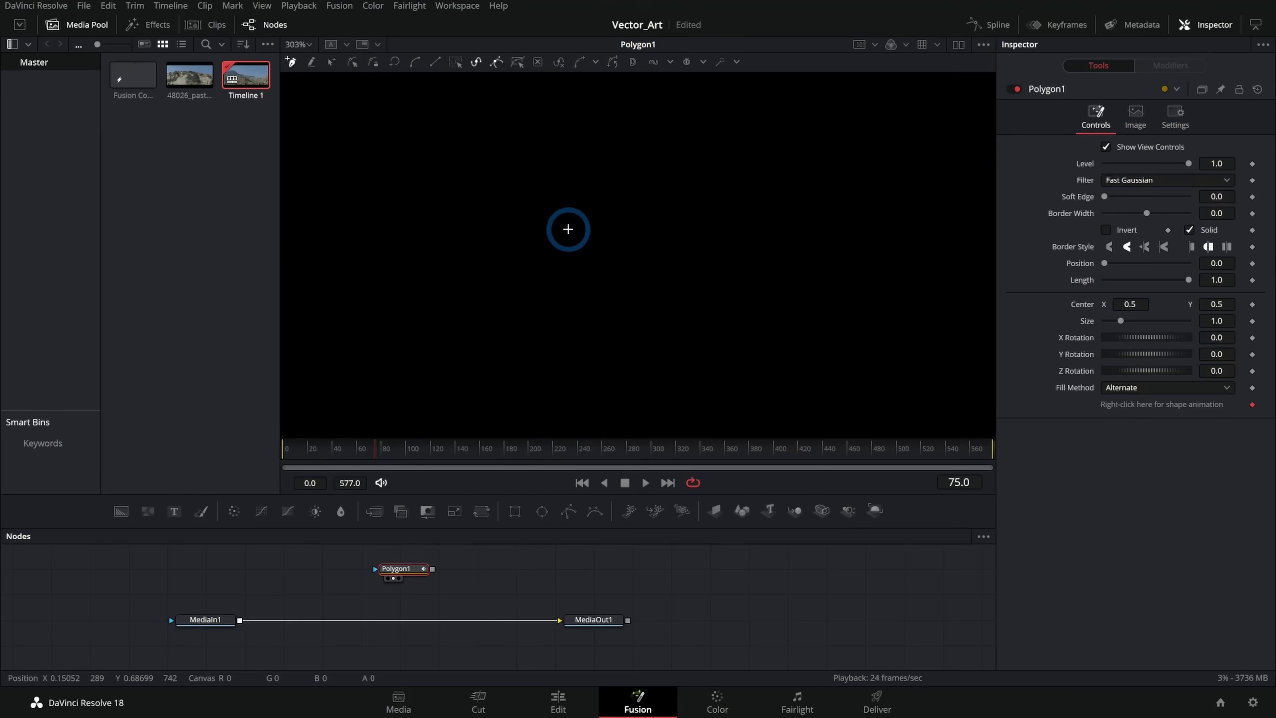
drag(465, 289, 476, 254)
drag(555, 185, 596, 168)
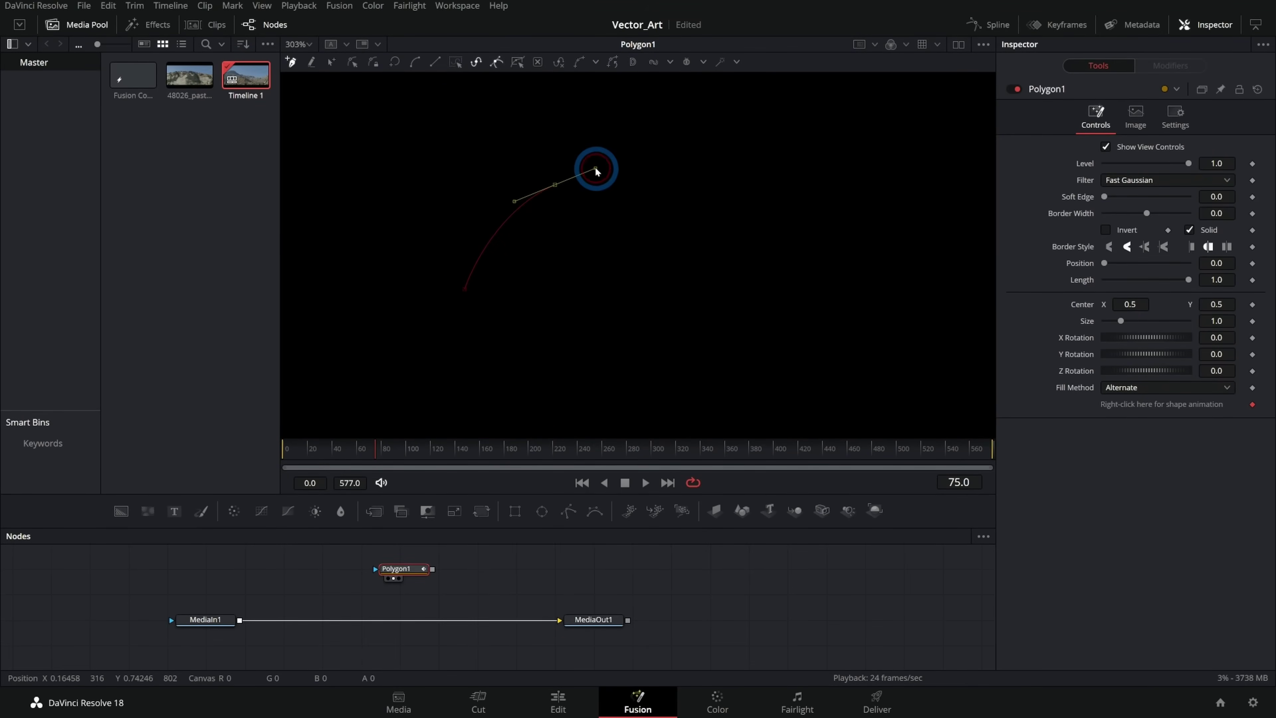
drag(713, 160, 755, 172)
drag(811, 217, 830, 244)
click(824, 308)
Step: Add an angular notch at the lower right, close the shape along its underside, and adjust the middle point of the bottom edge
click(778, 339)
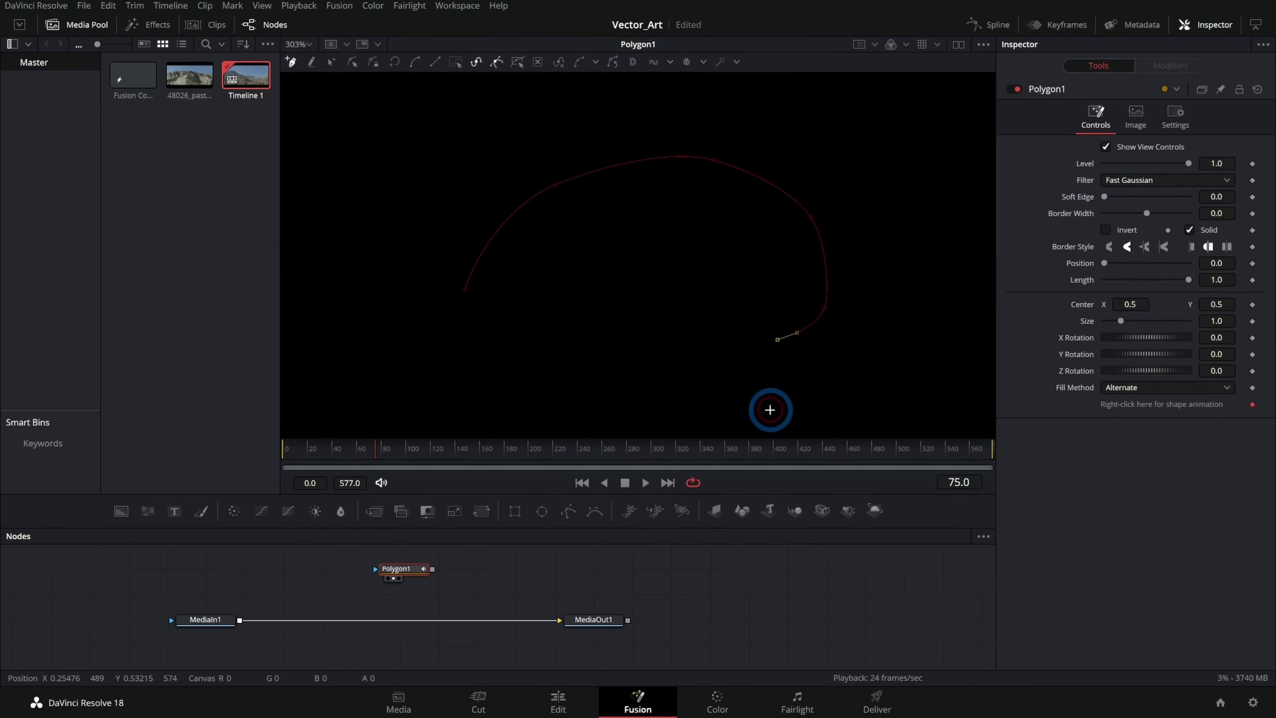
click(798, 387)
click(693, 392)
drag(507, 383, 469, 350)
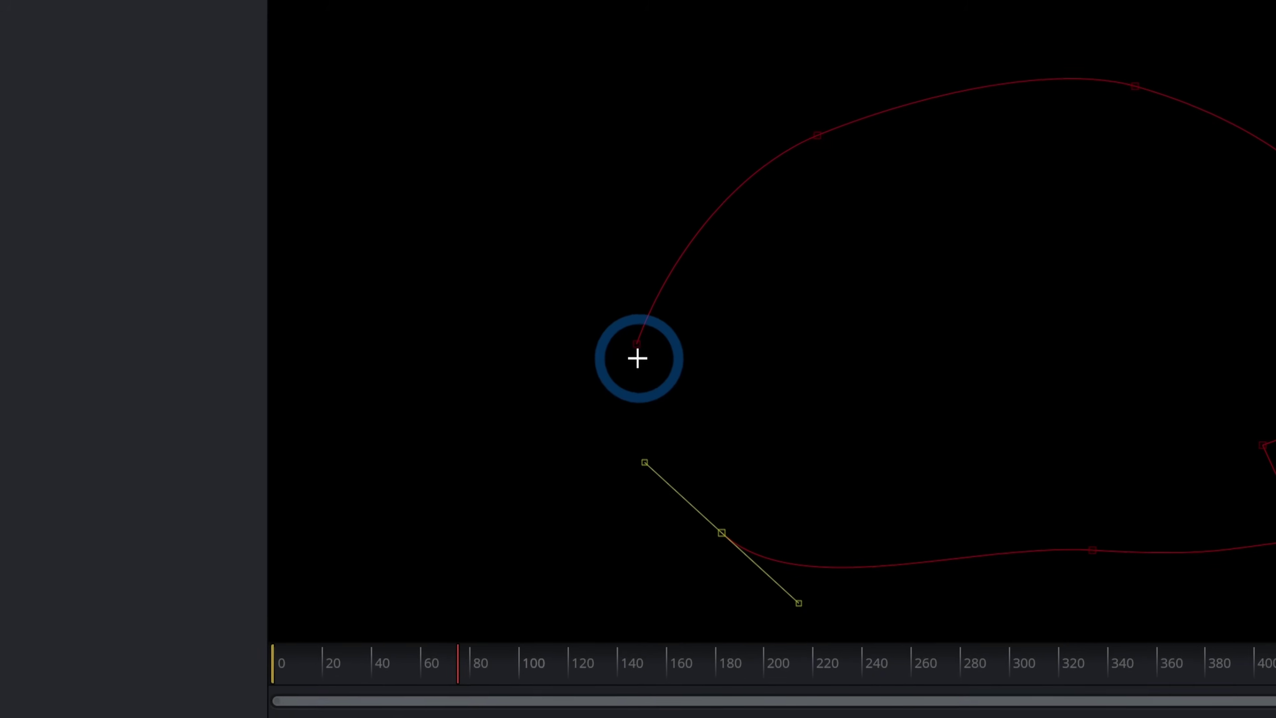
click(465, 290)
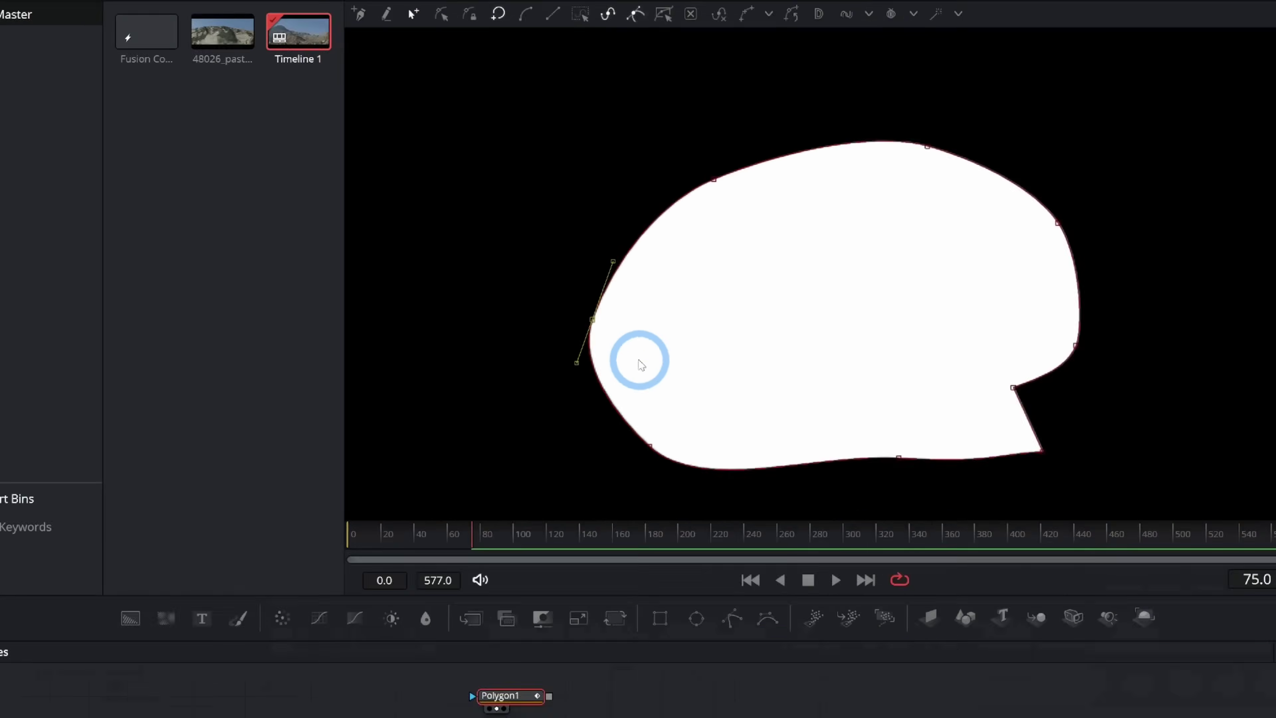
drag(1090, 552, 998, 565)
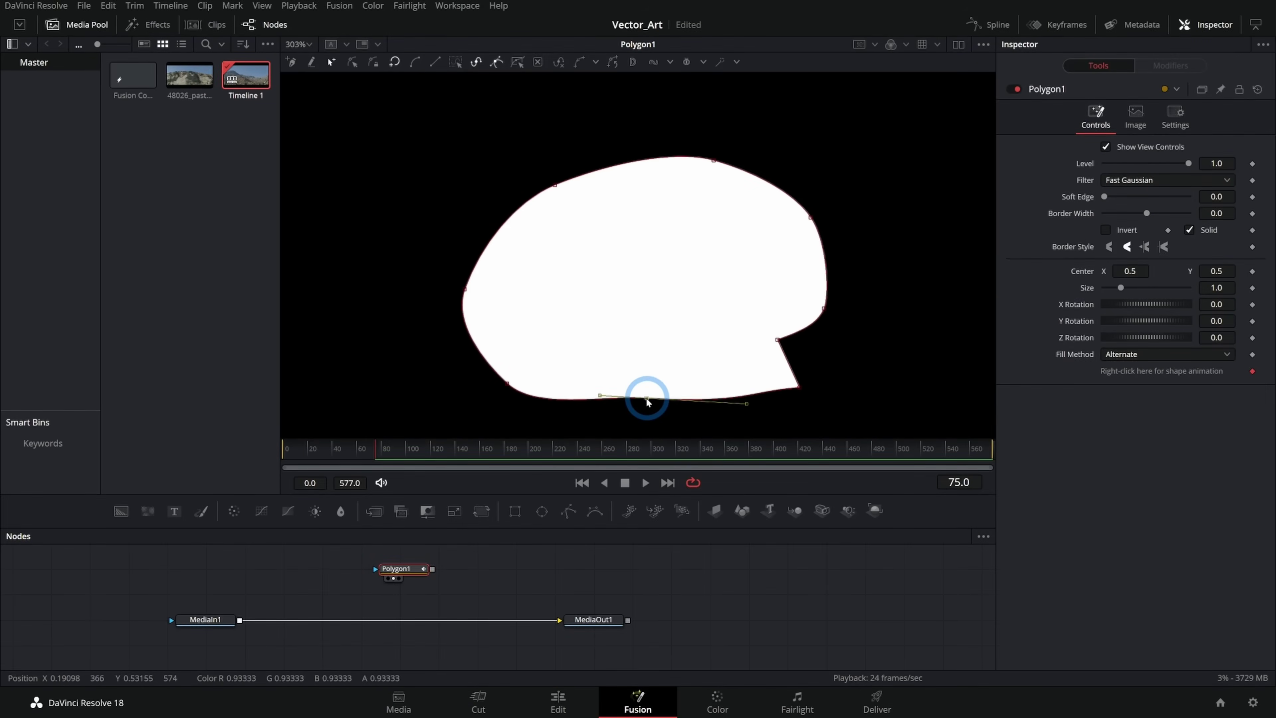